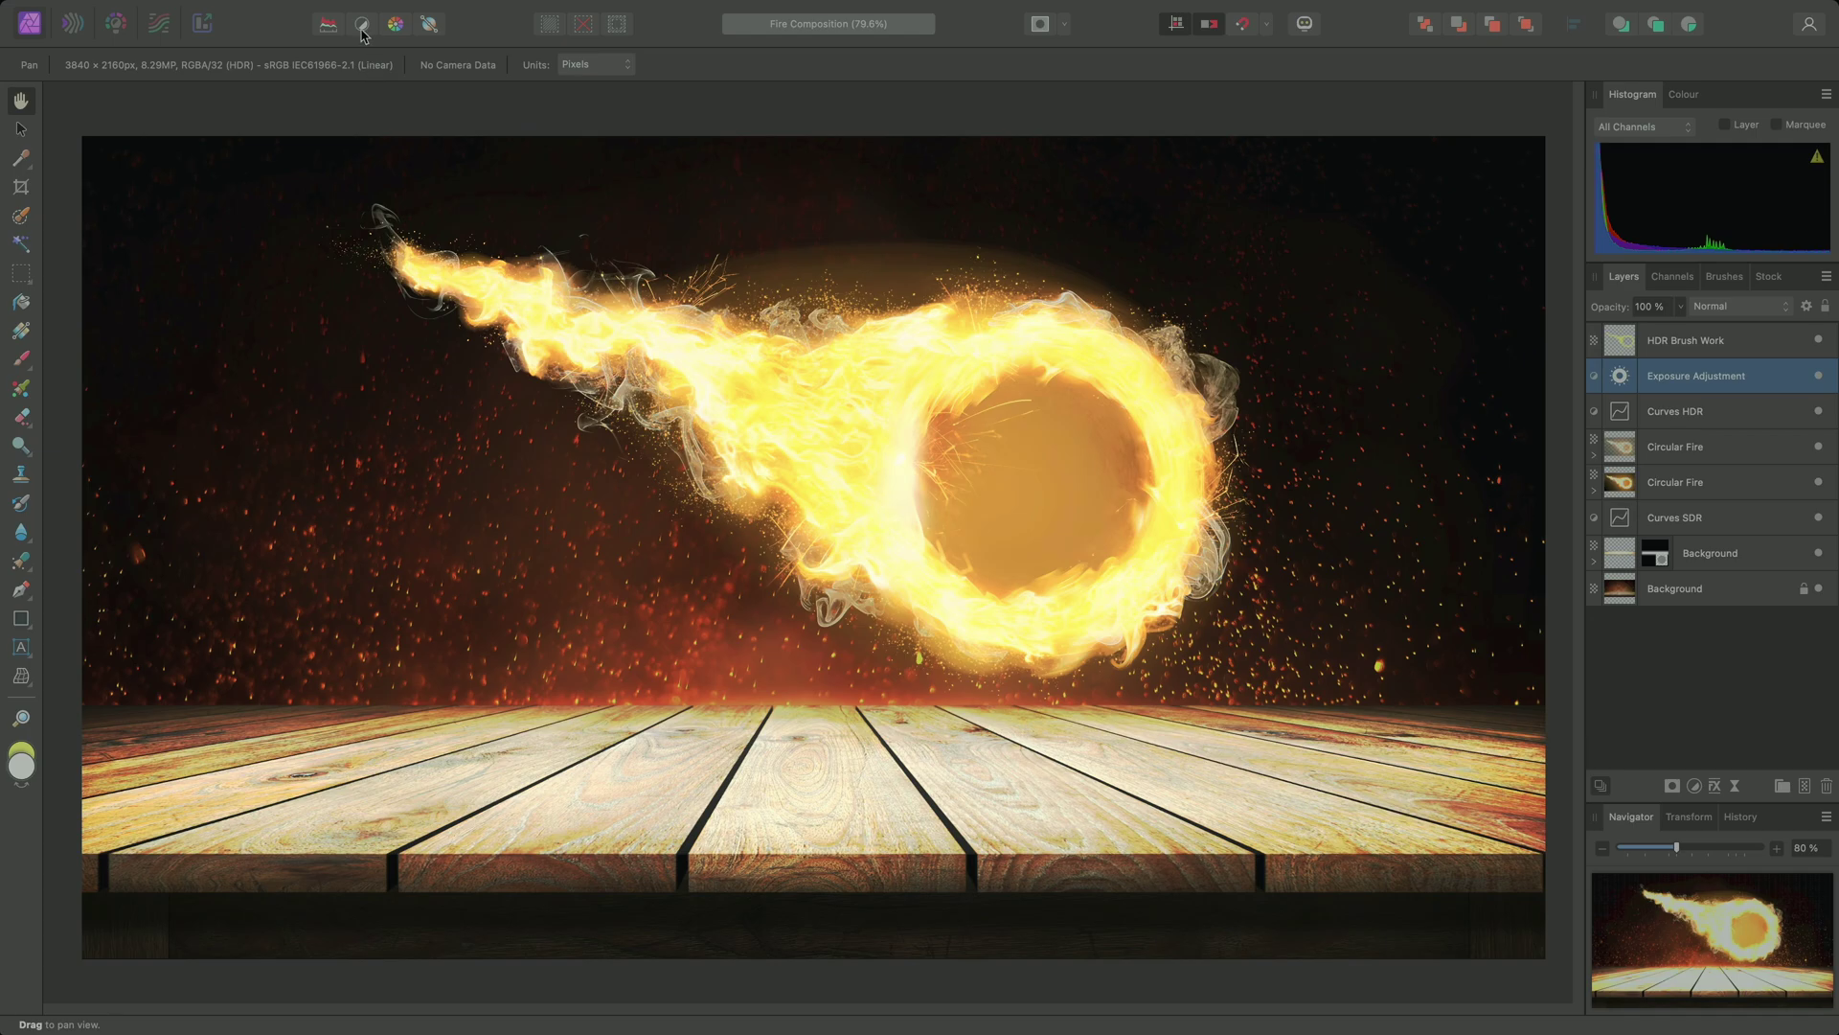
Open the fire composition's export settings with PNG kept as the format and list the PNG presets
{"action": "mouse_move", "coordinate": [352, 8]}
{"action": "left_click", "coordinate": [178, 11]}
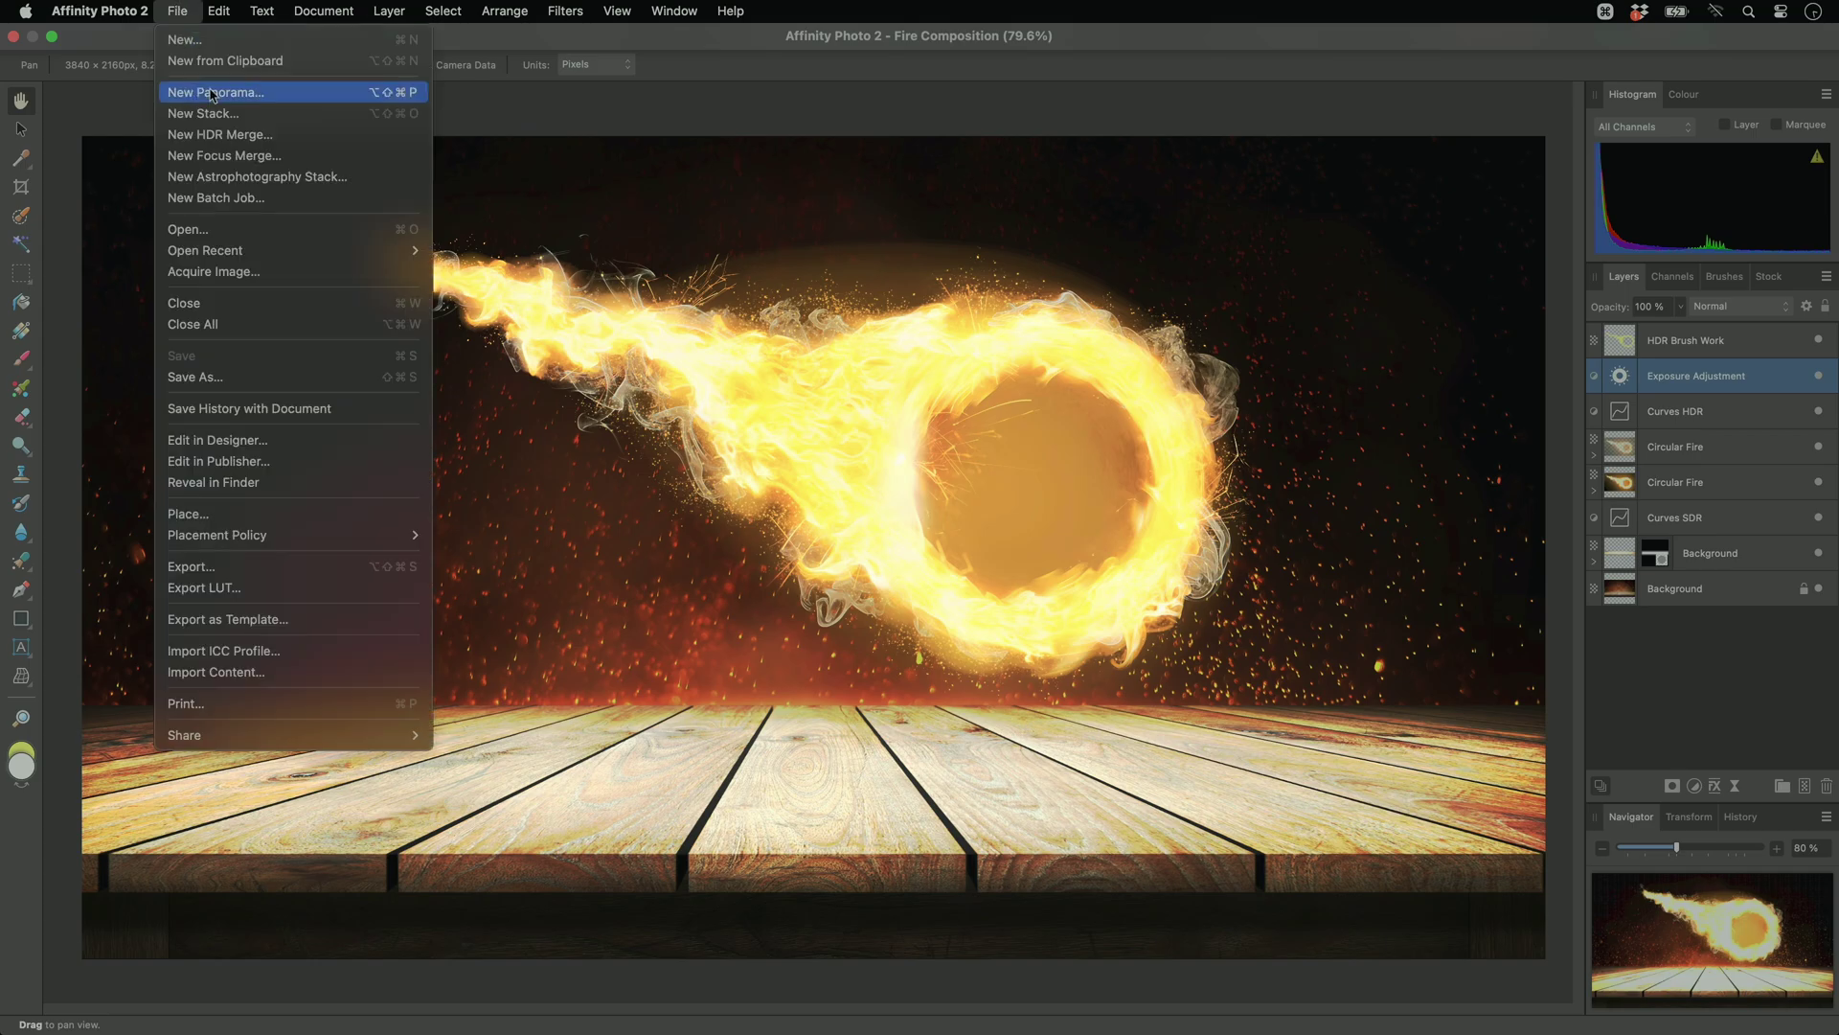
{"action": "left_click", "coordinate": [261, 567]}
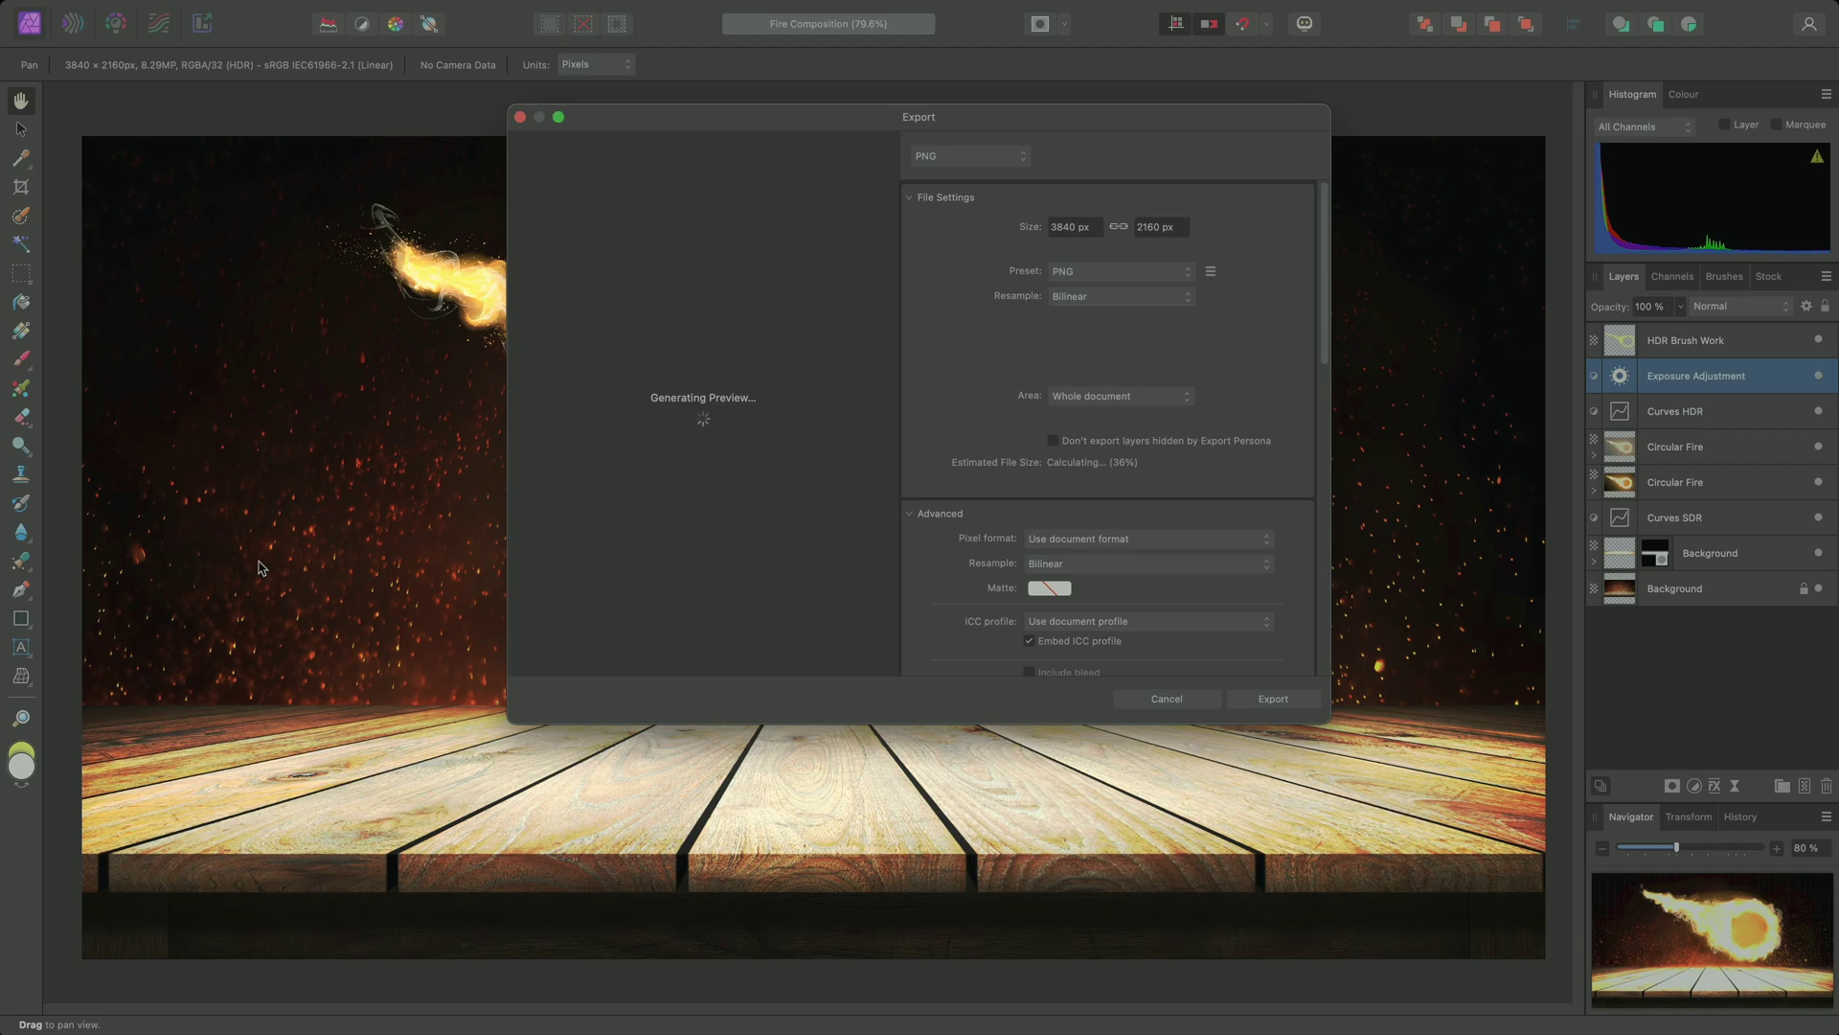
{"action": "left_click", "coordinate": [963, 167]}
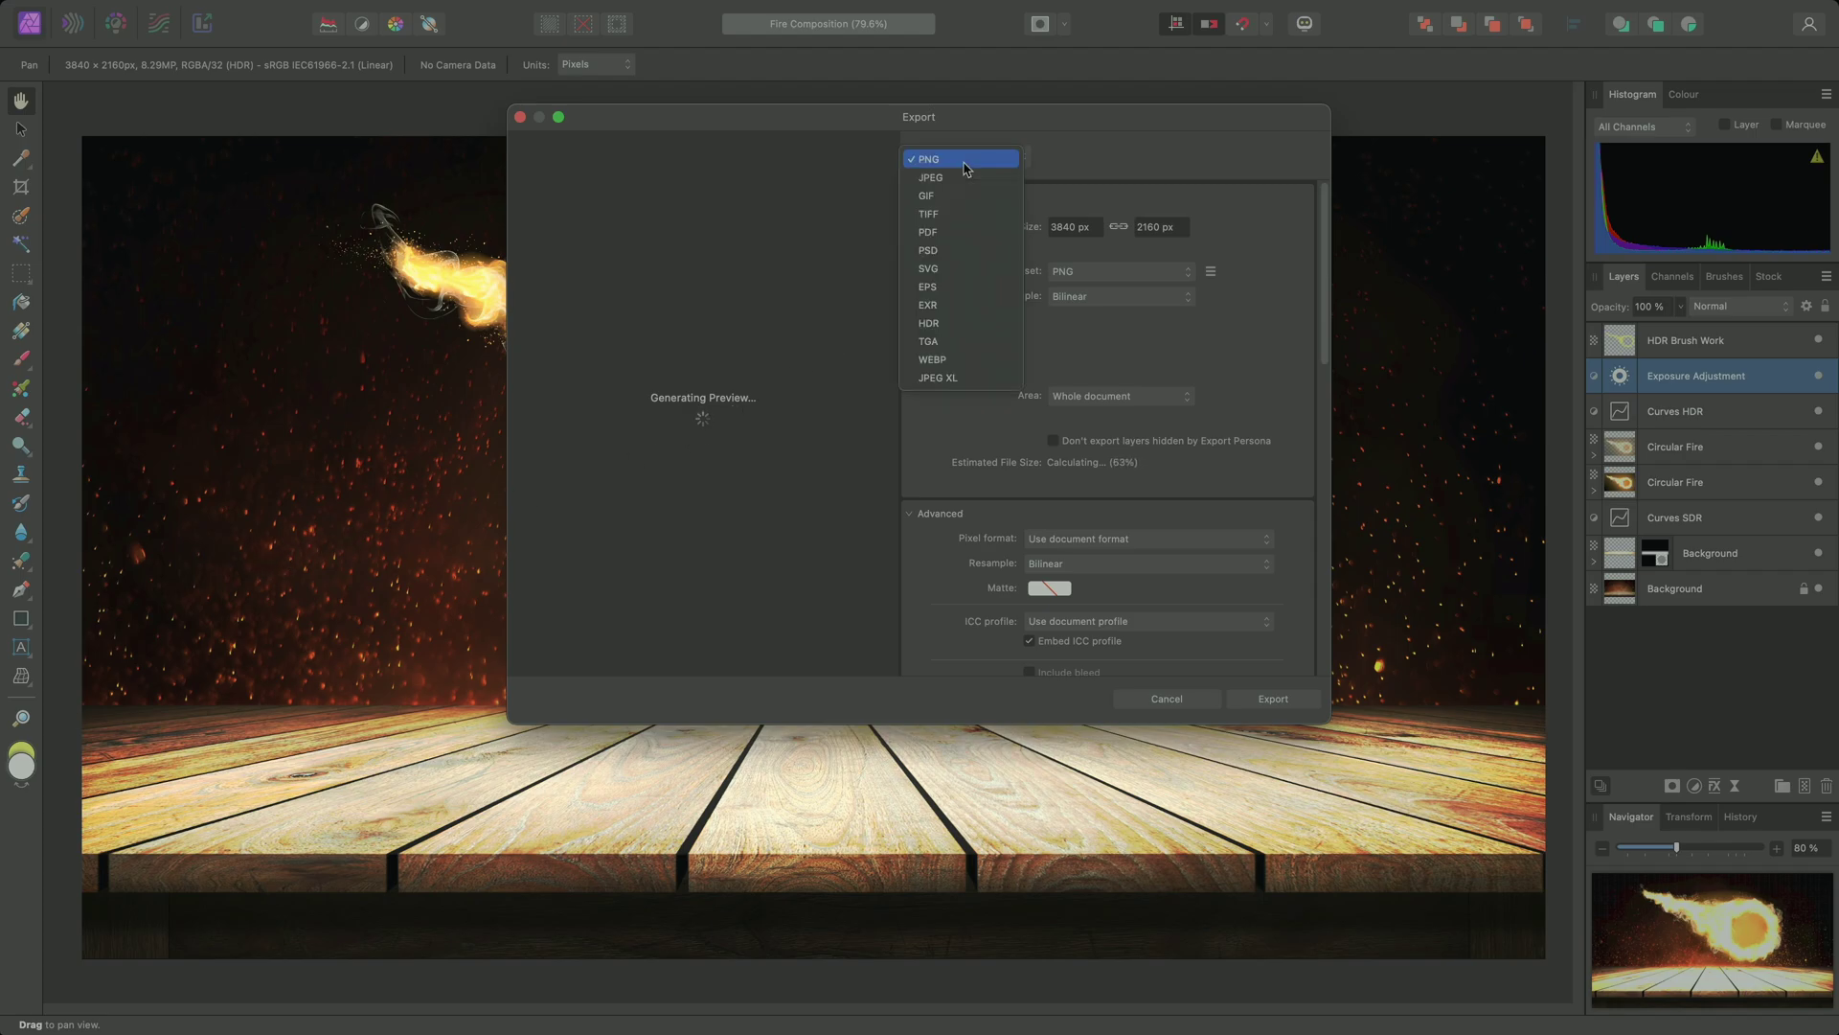
{"action": "left_click", "coordinate": [953, 163]}
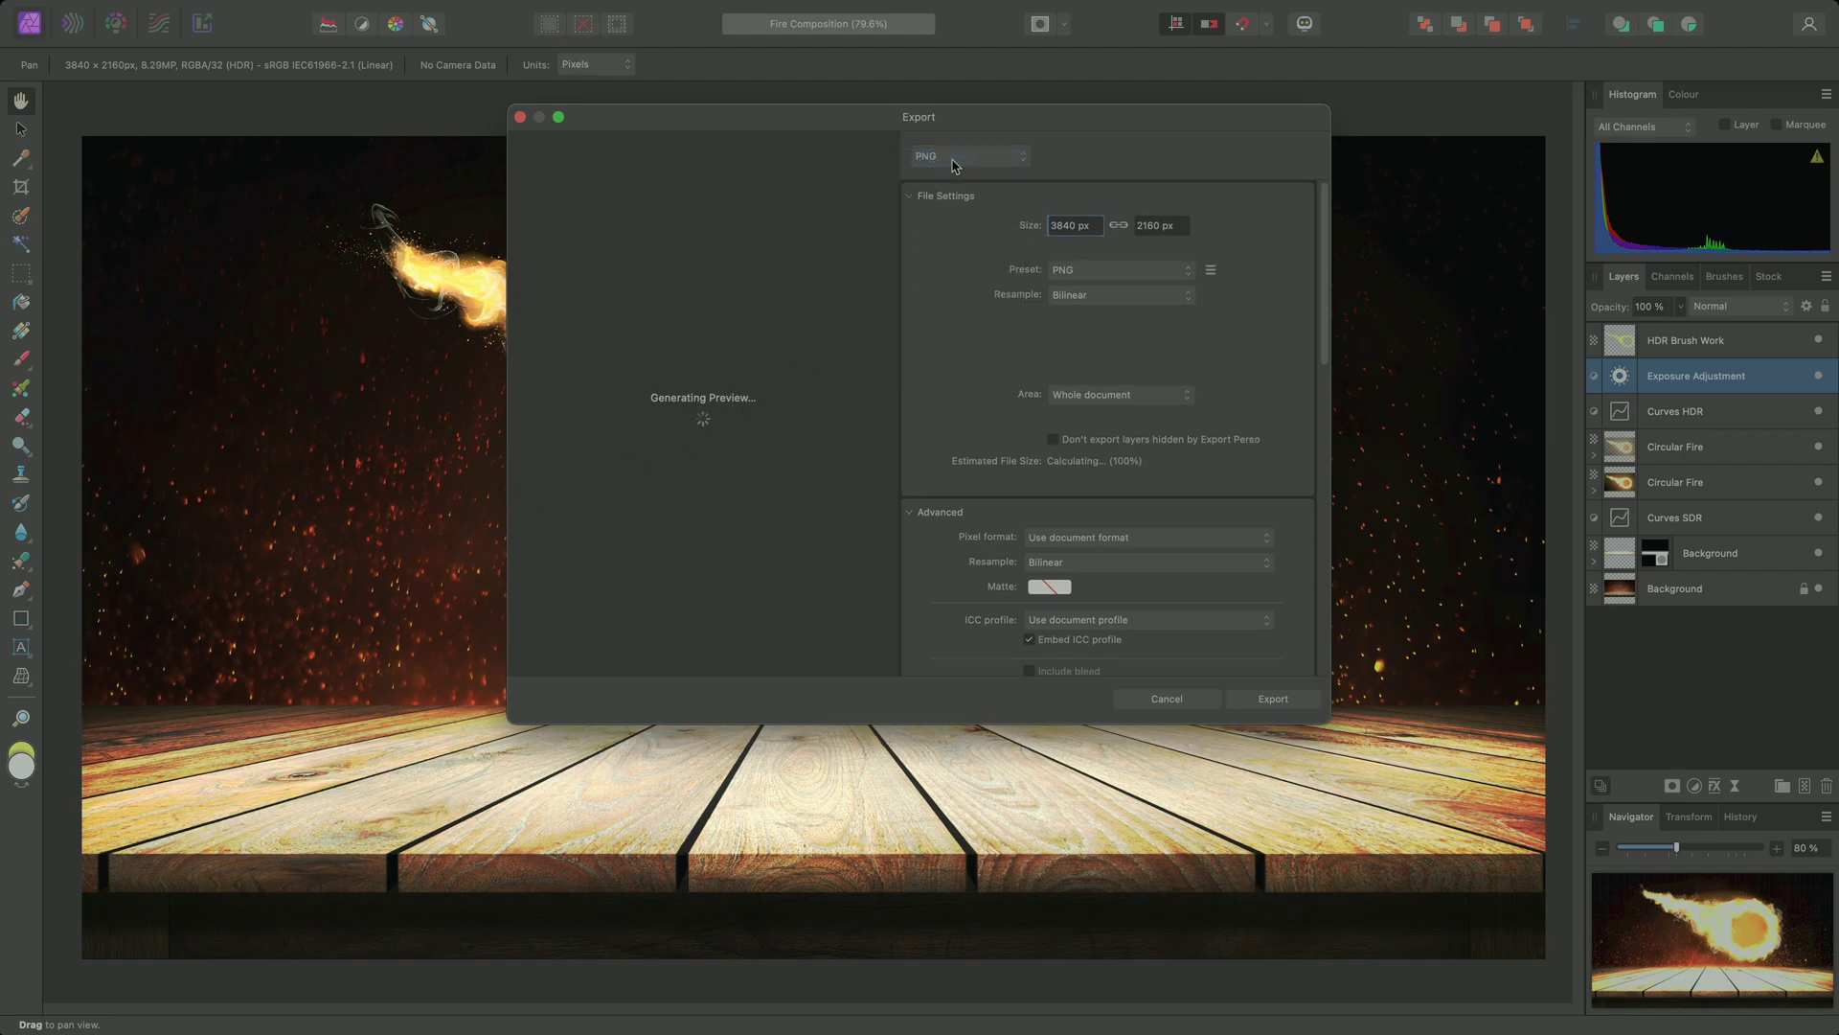
{"action": "left_click", "coordinate": [1116, 273]}
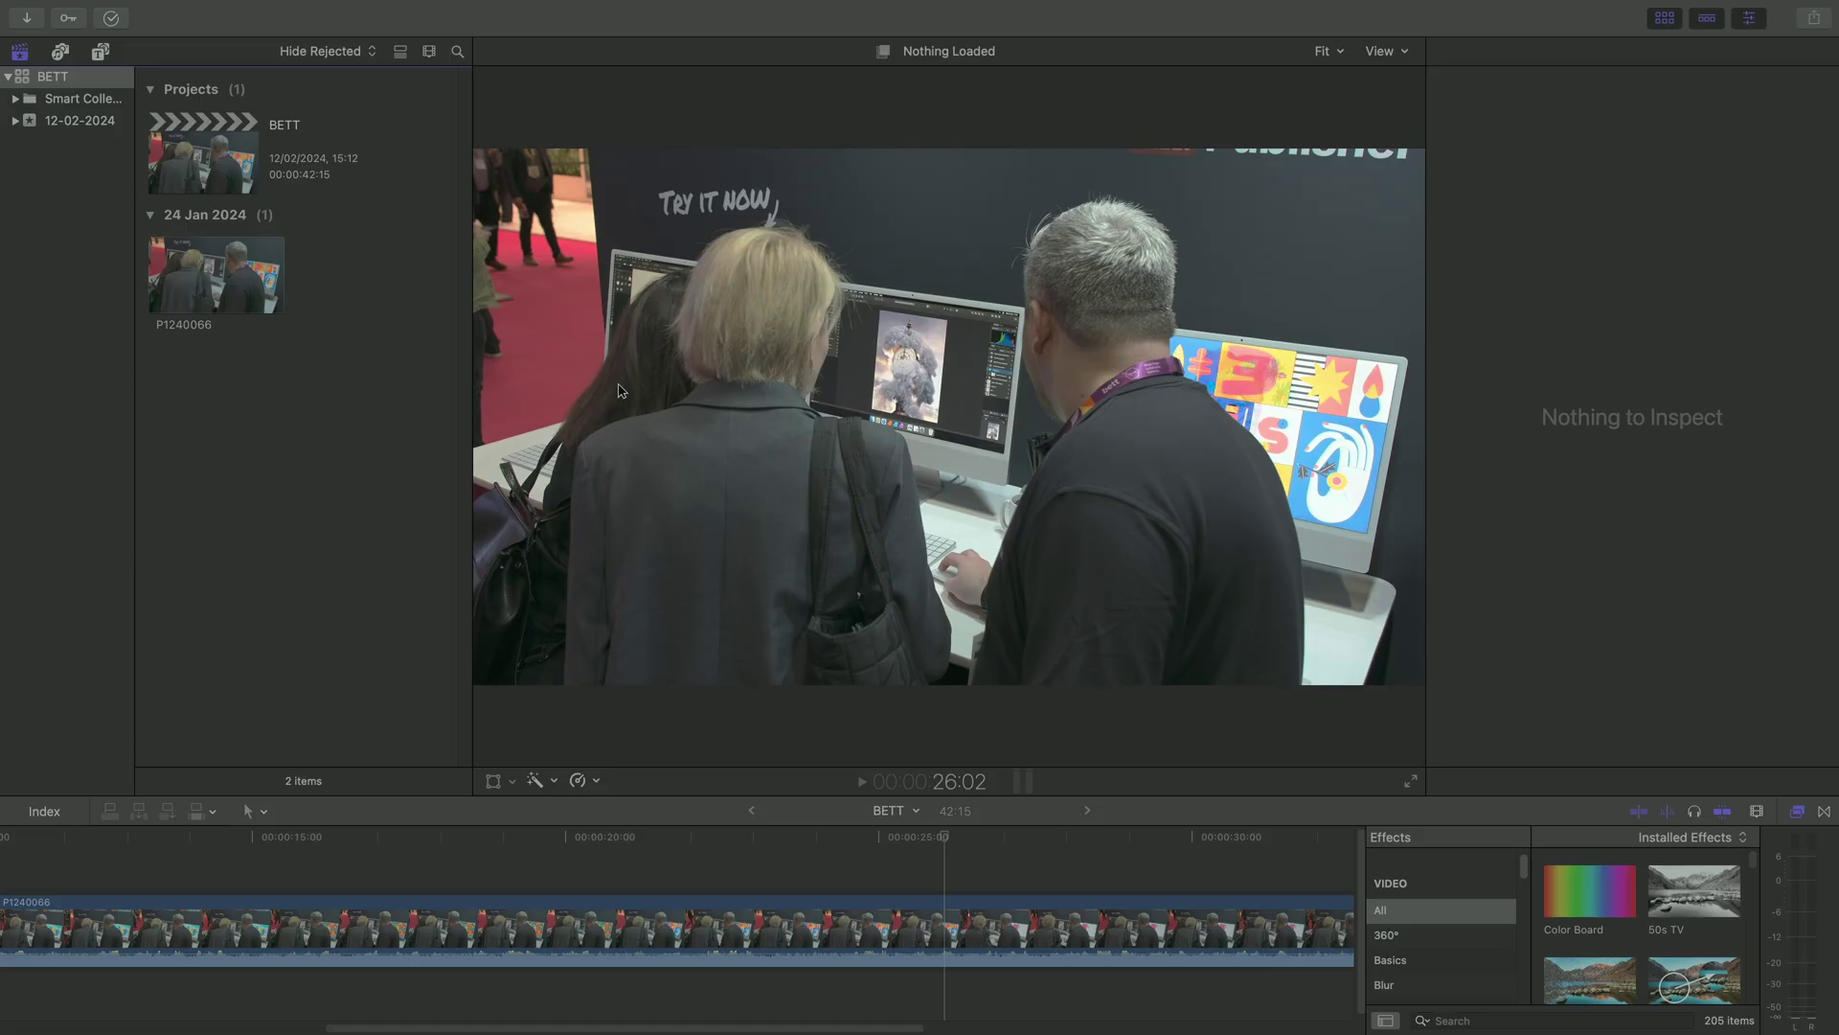
Check the BETT project's colour space setting for Wide Gamut HDR - Rec. 2020 HLG
{"action": "left_click", "coordinate": [235, 164]}
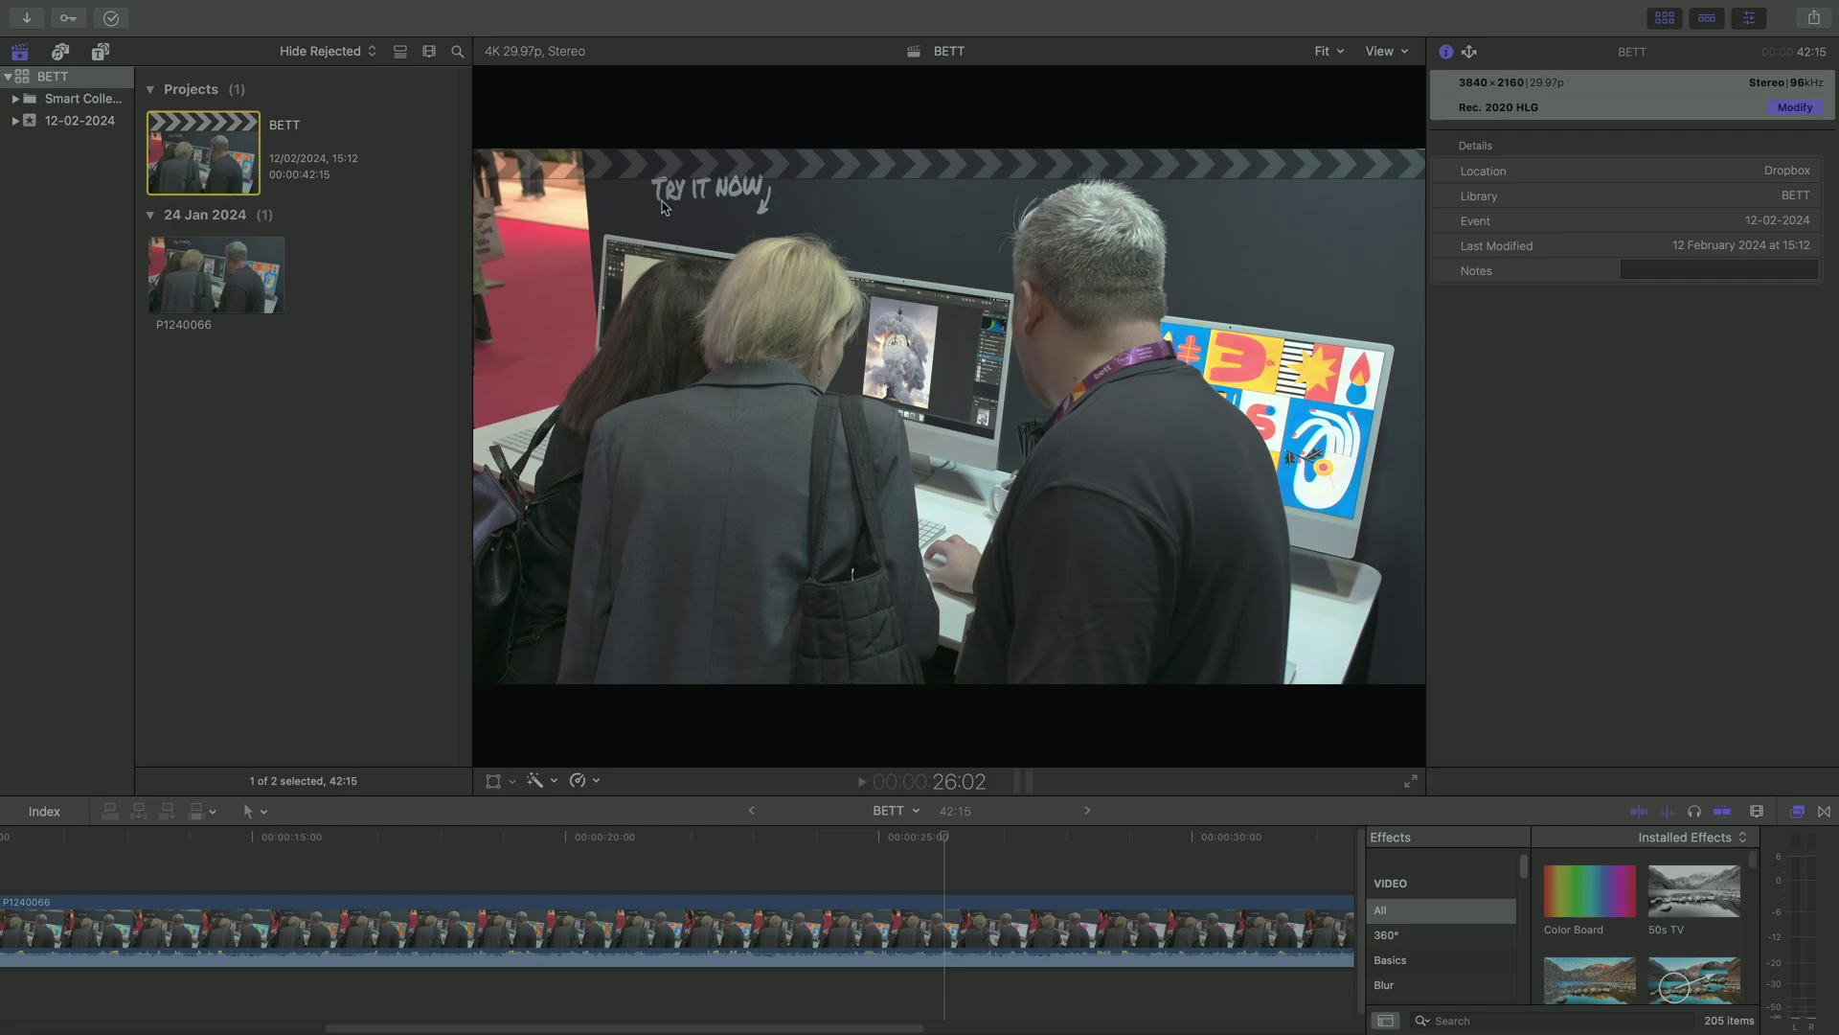
{"action": "left_click", "coordinate": [1794, 108]}
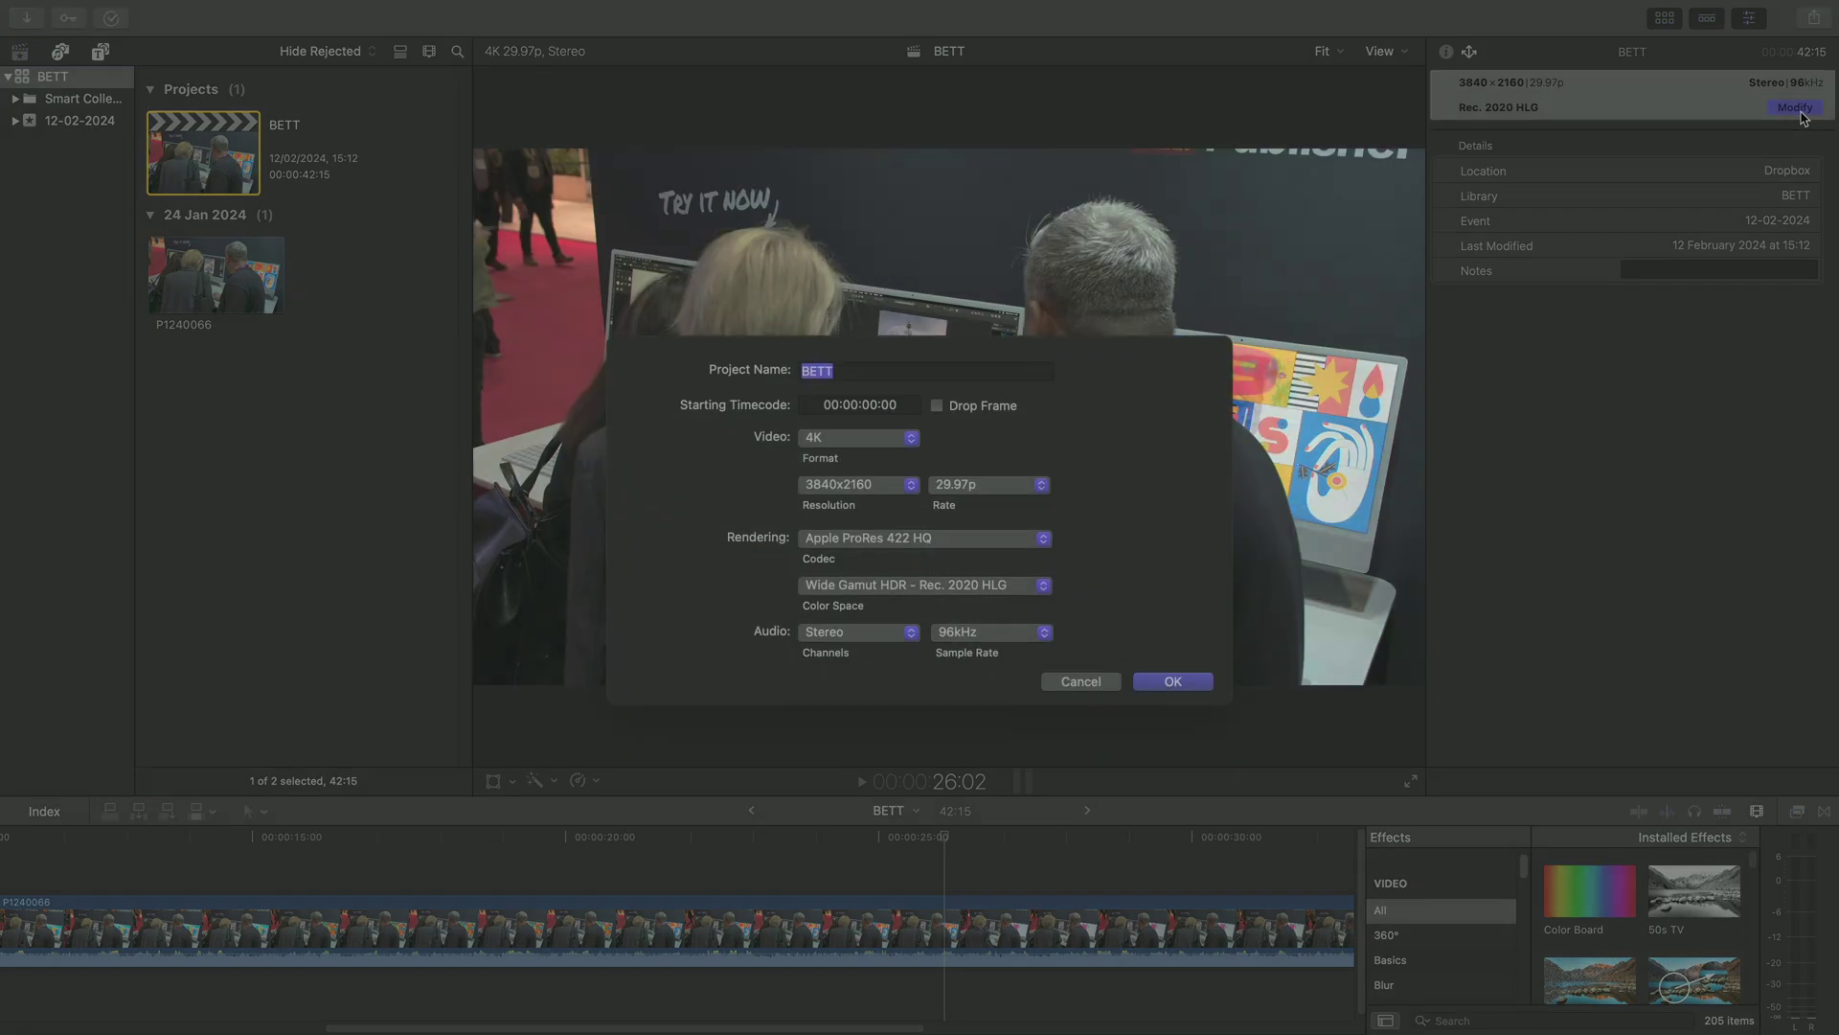
{"action": "left_click", "coordinate": [972, 601]}
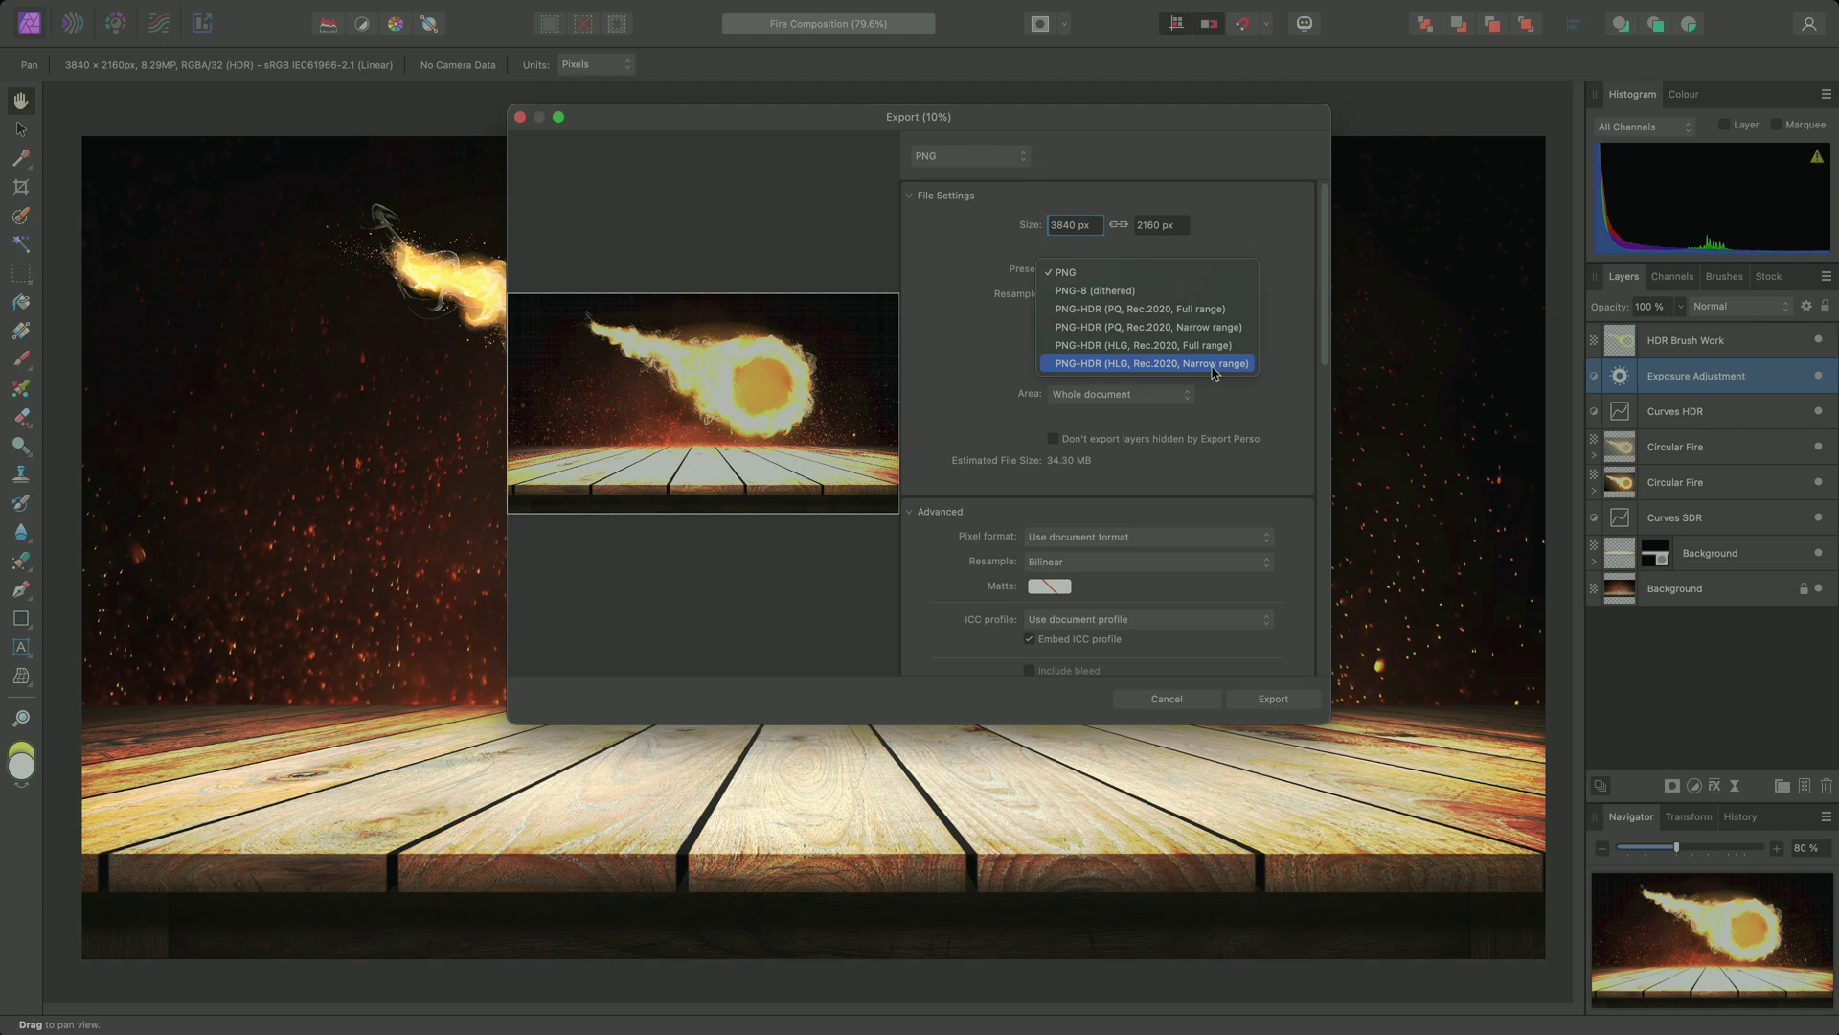
Export Fire Composition with the PNG-HDR (HLG, Rec.2020, Full range) preset into Documents
{"action": "left_click", "coordinate": [1156, 345]}
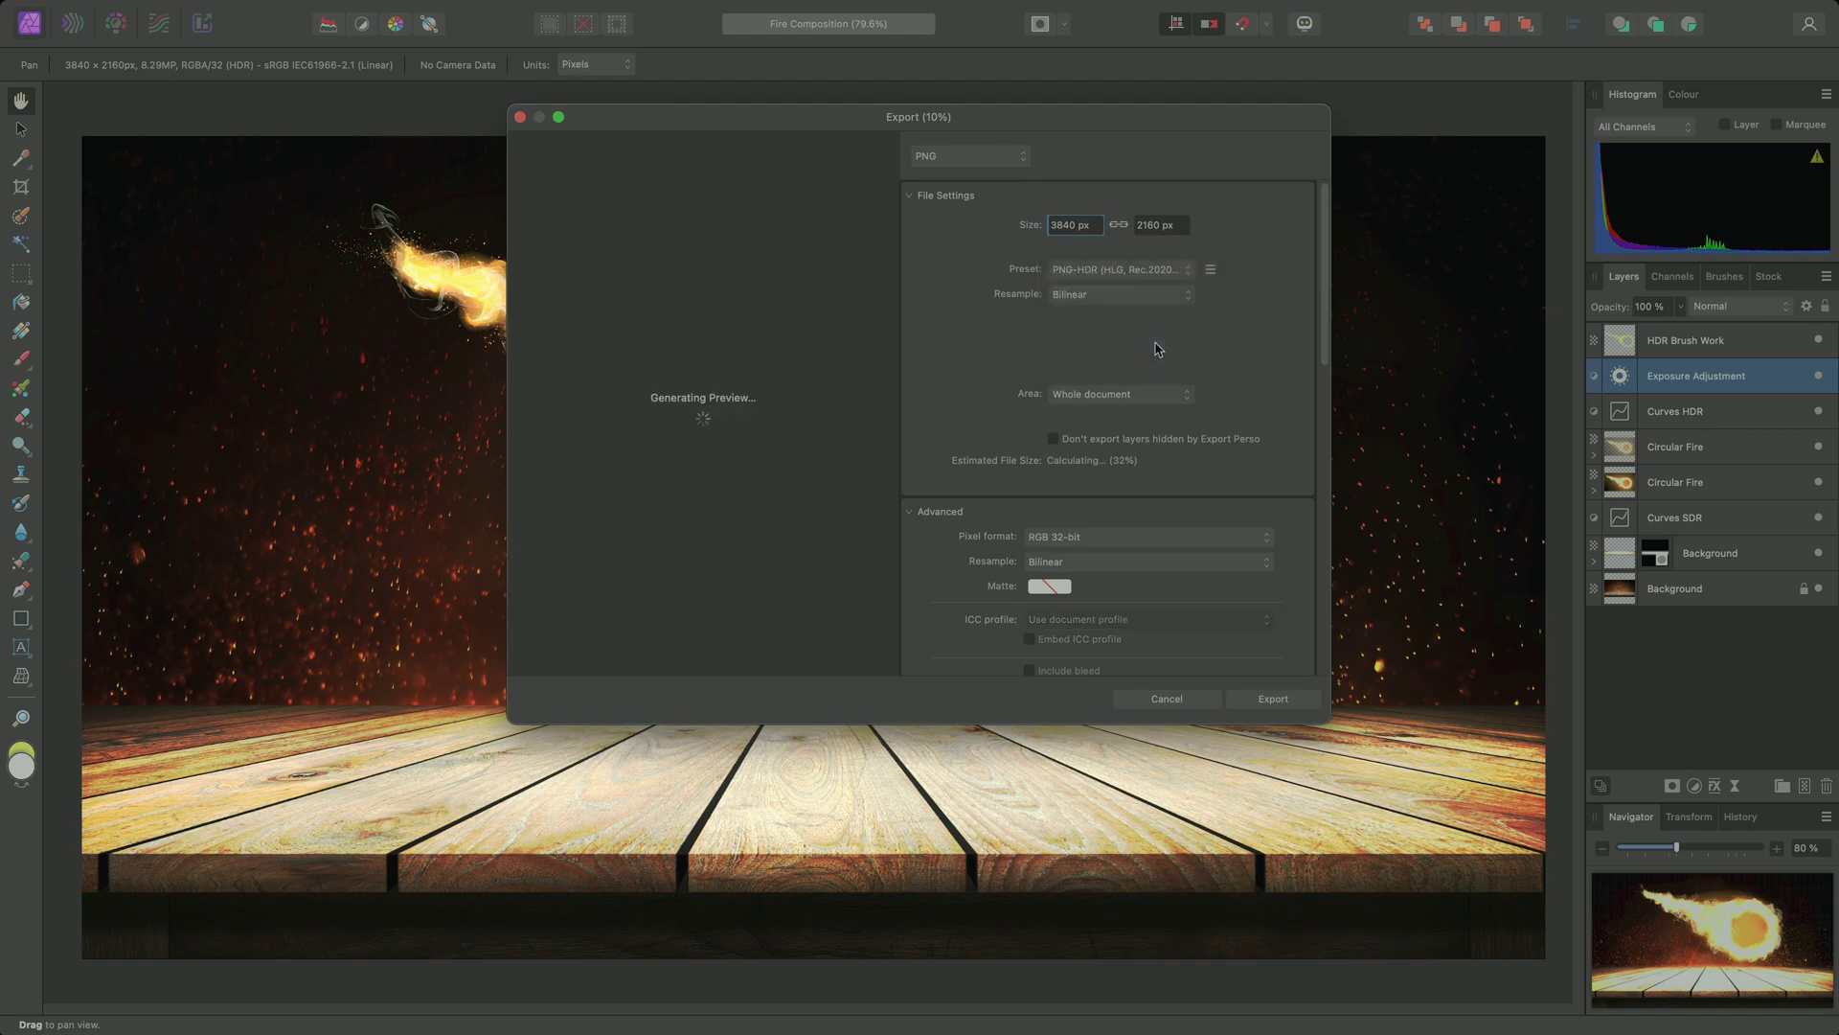
{"action": "left_click", "coordinate": [1290, 700]}
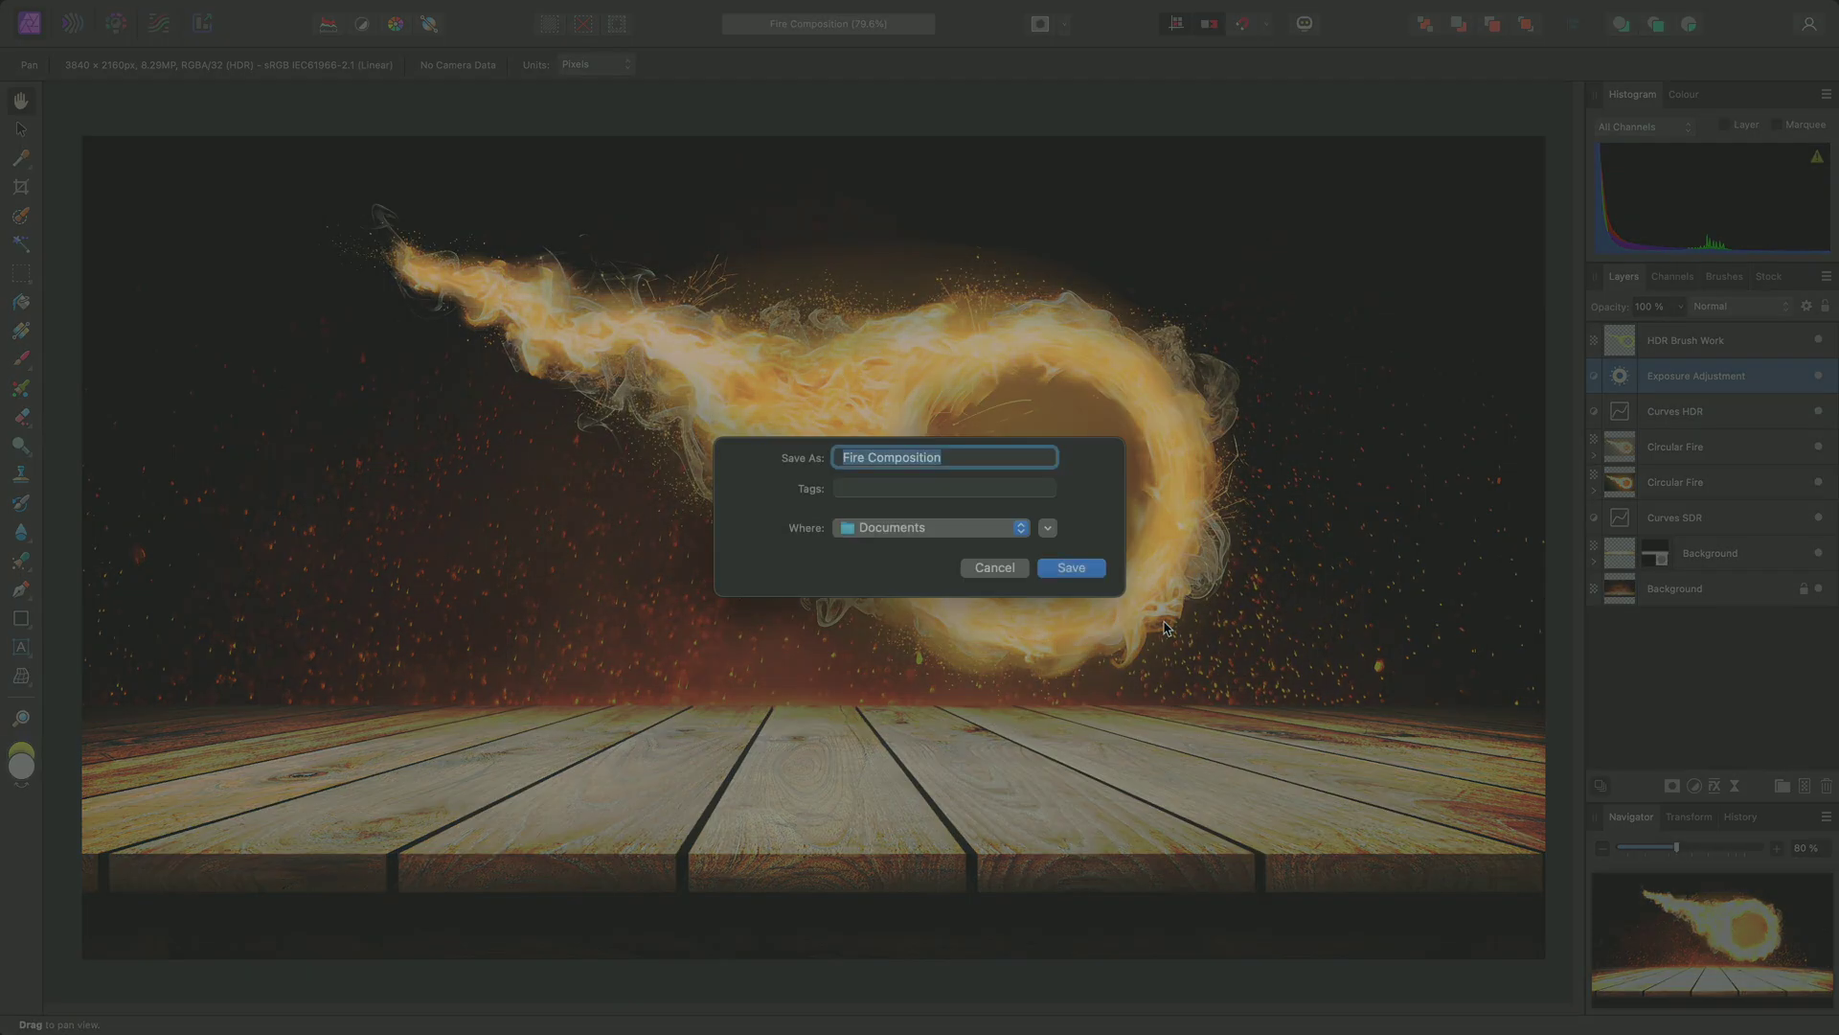
{"action": "left_click", "coordinate": [1047, 528]}
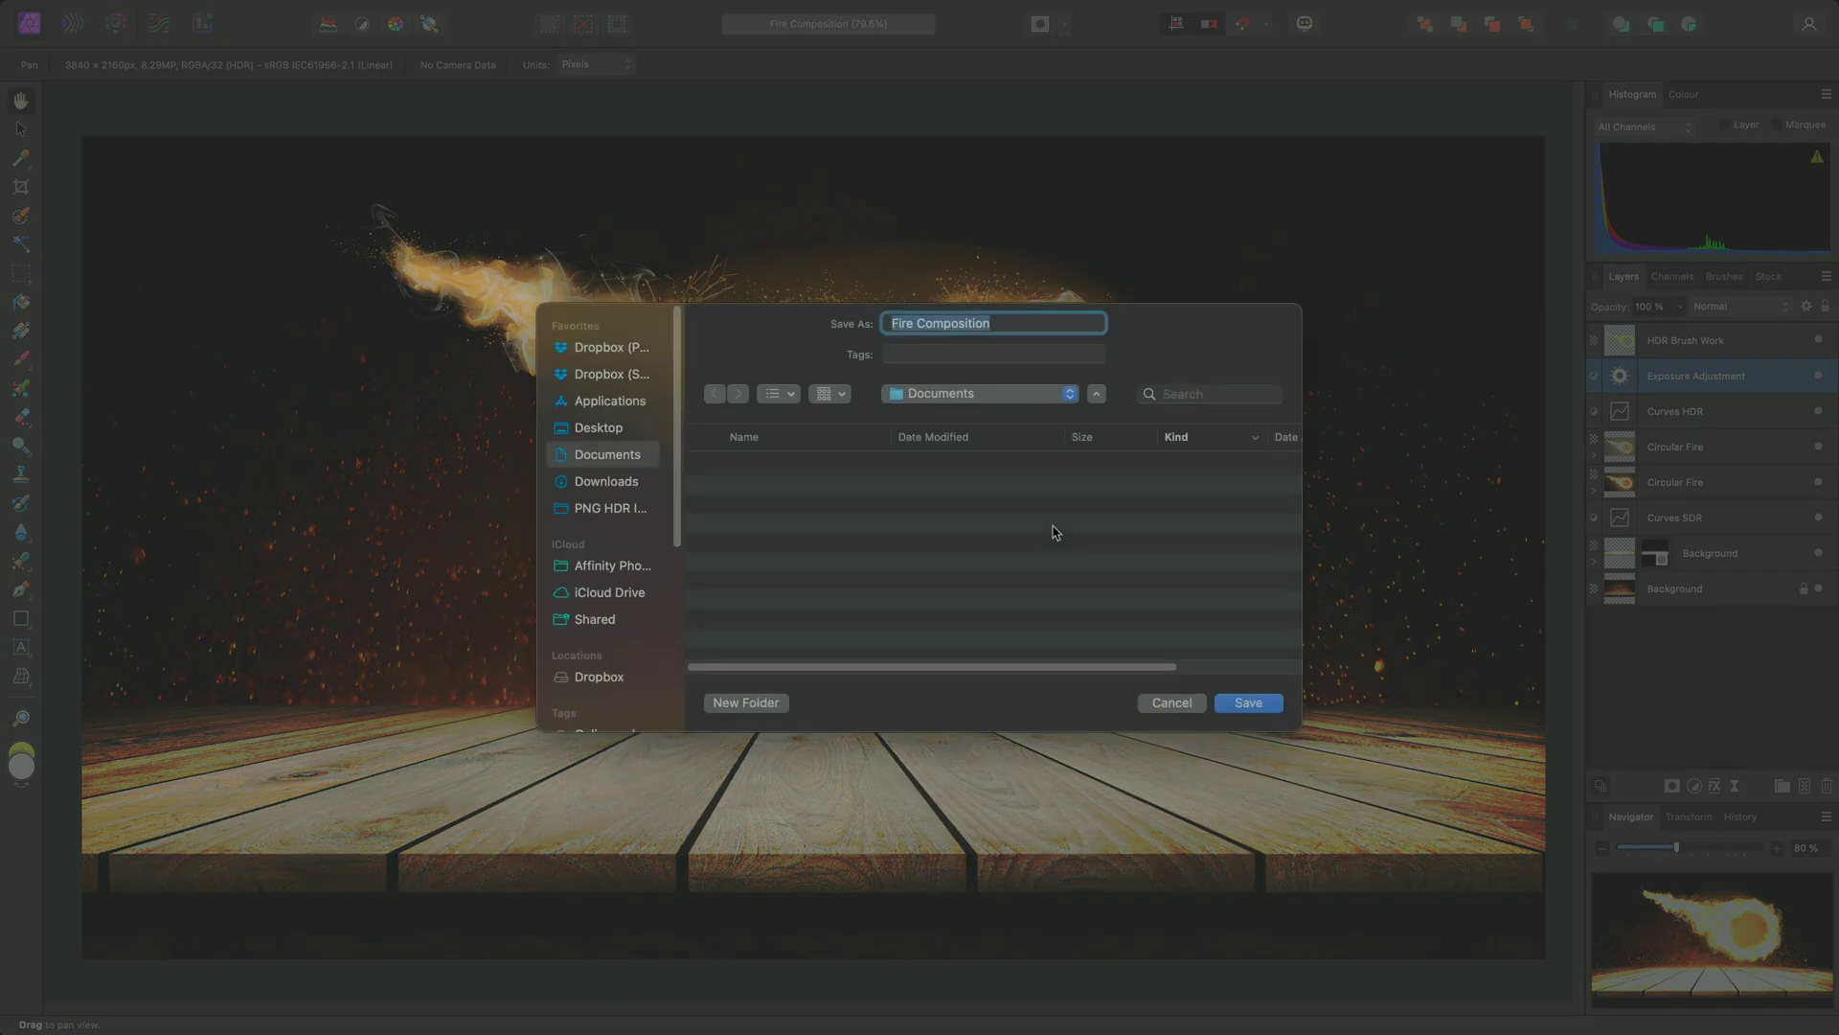
{"action": "left_click", "coordinate": [1260, 707]}
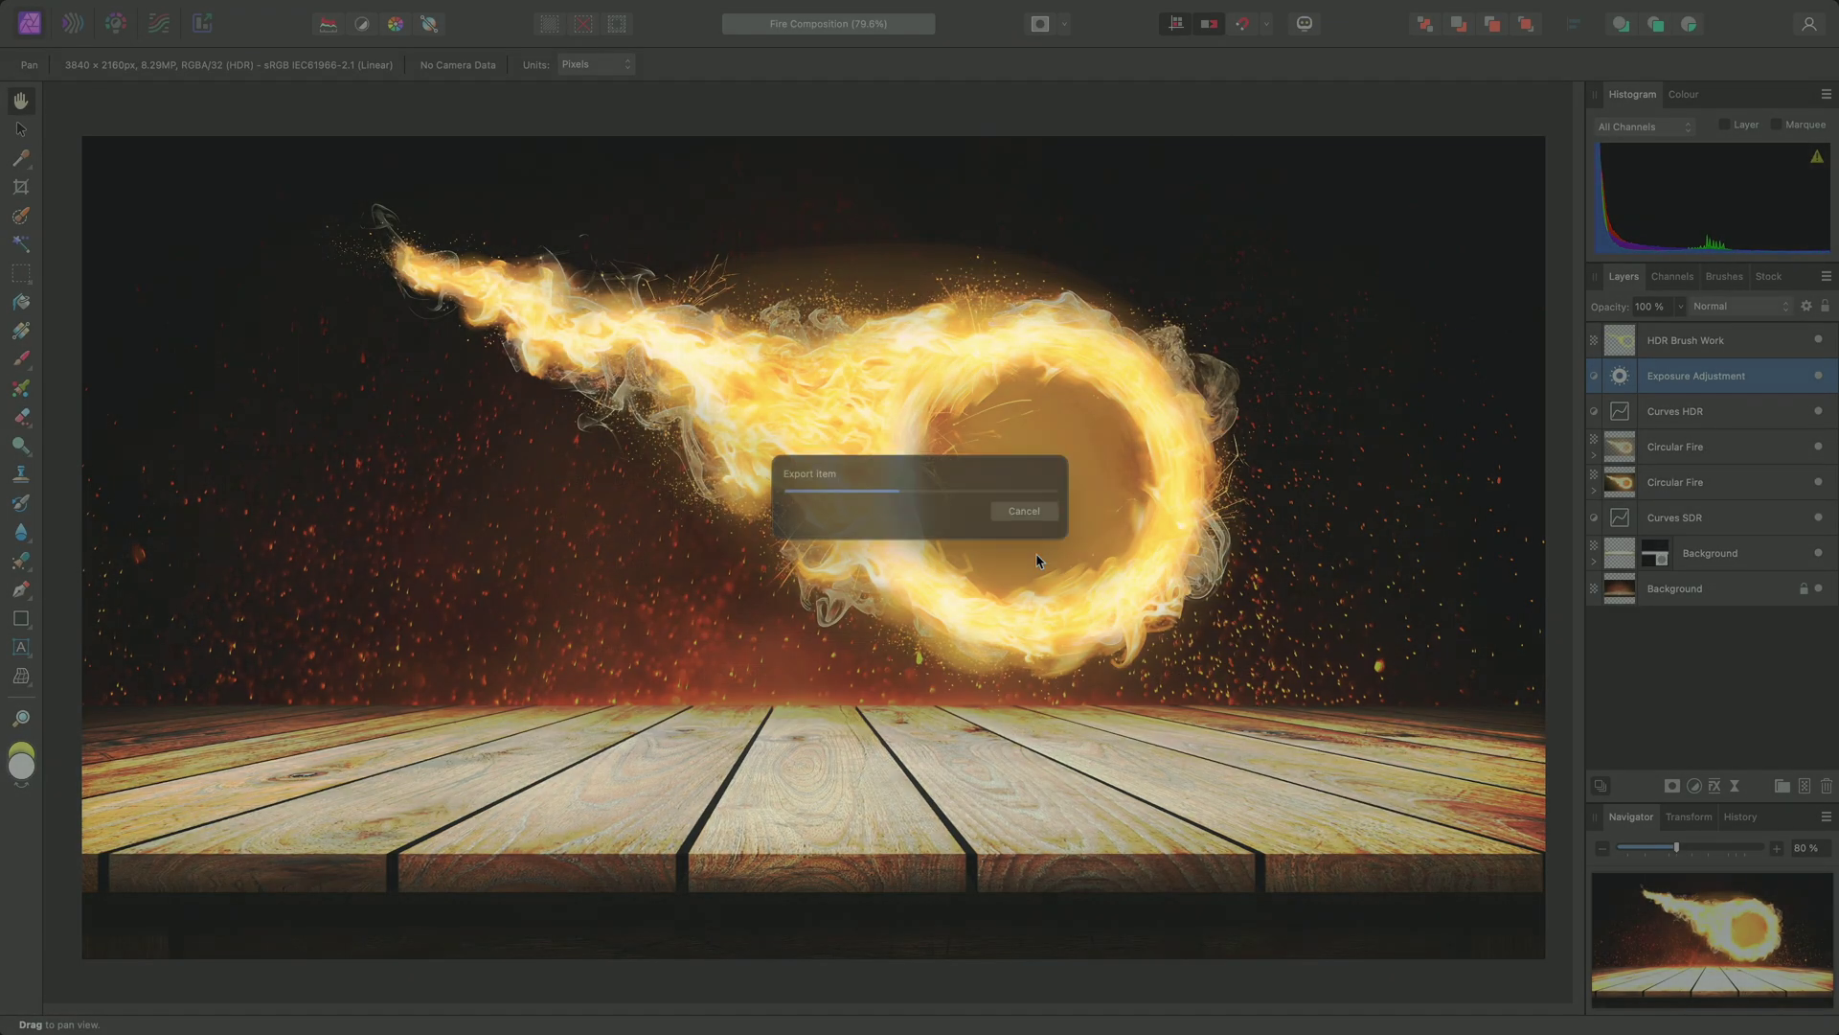
Drag Fire Composition.png from Finder's Documents folder over to Final Cut Pro
{"action": "key", "text": "super+Tab"}
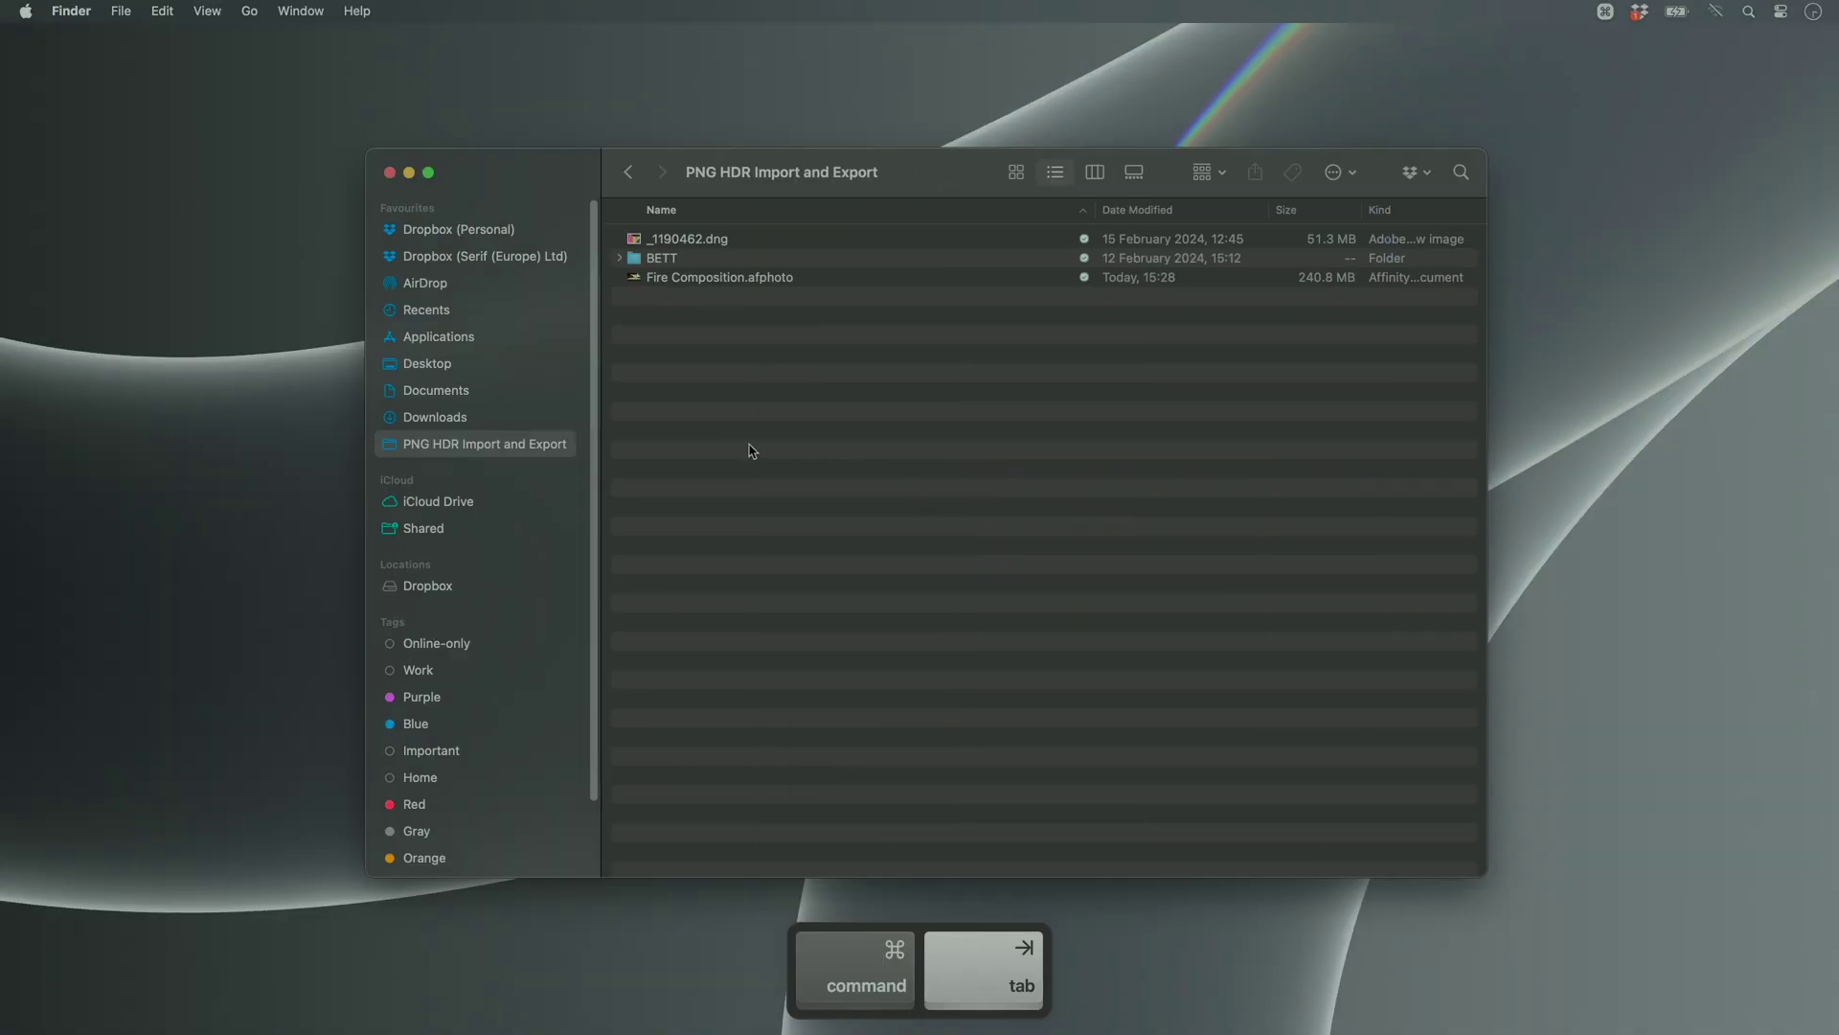
{"action": "left_click", "coordinate": [526, 392]}
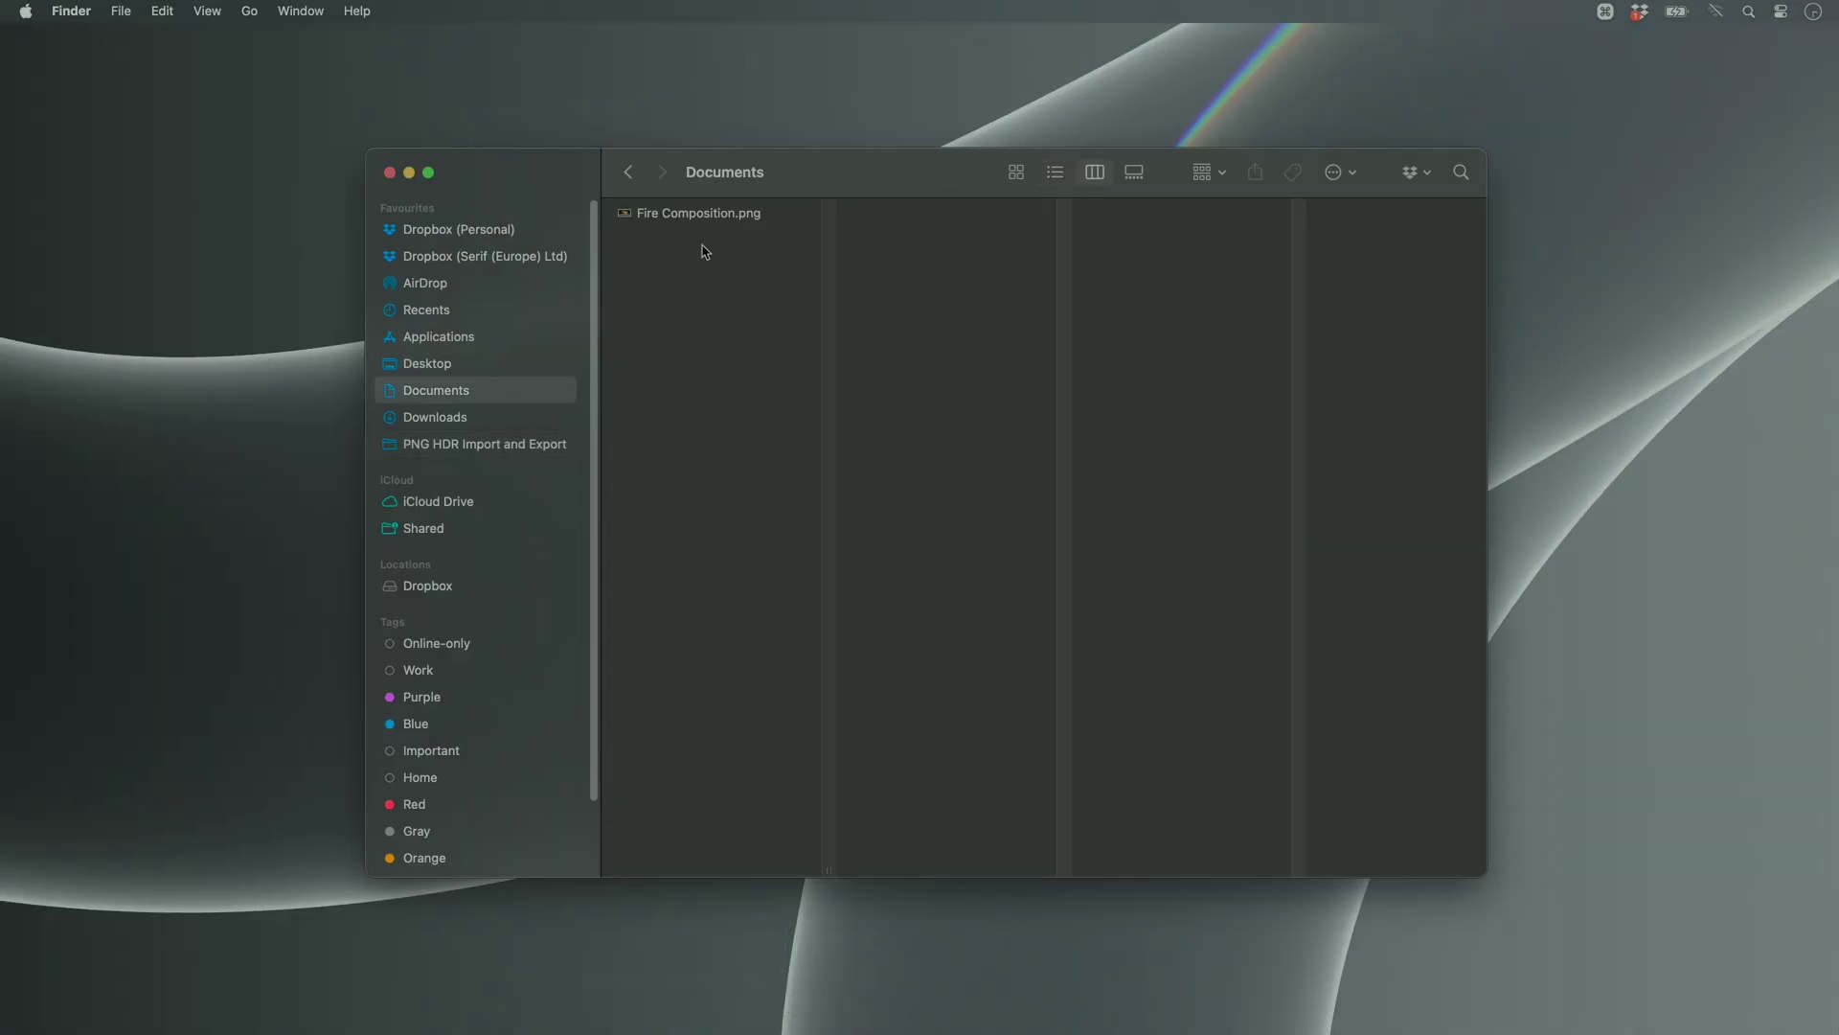
{"action": "left_click_drag", "start_coordinate": [696, 220], "coordinate": [96, 194]}
{"action": "key", "text": "super+Tab"}
Place the Fire Composition clip in the empty HDR Images timeline and preview a frame
{"action": "left_click", "coordinate": [230, 269]}
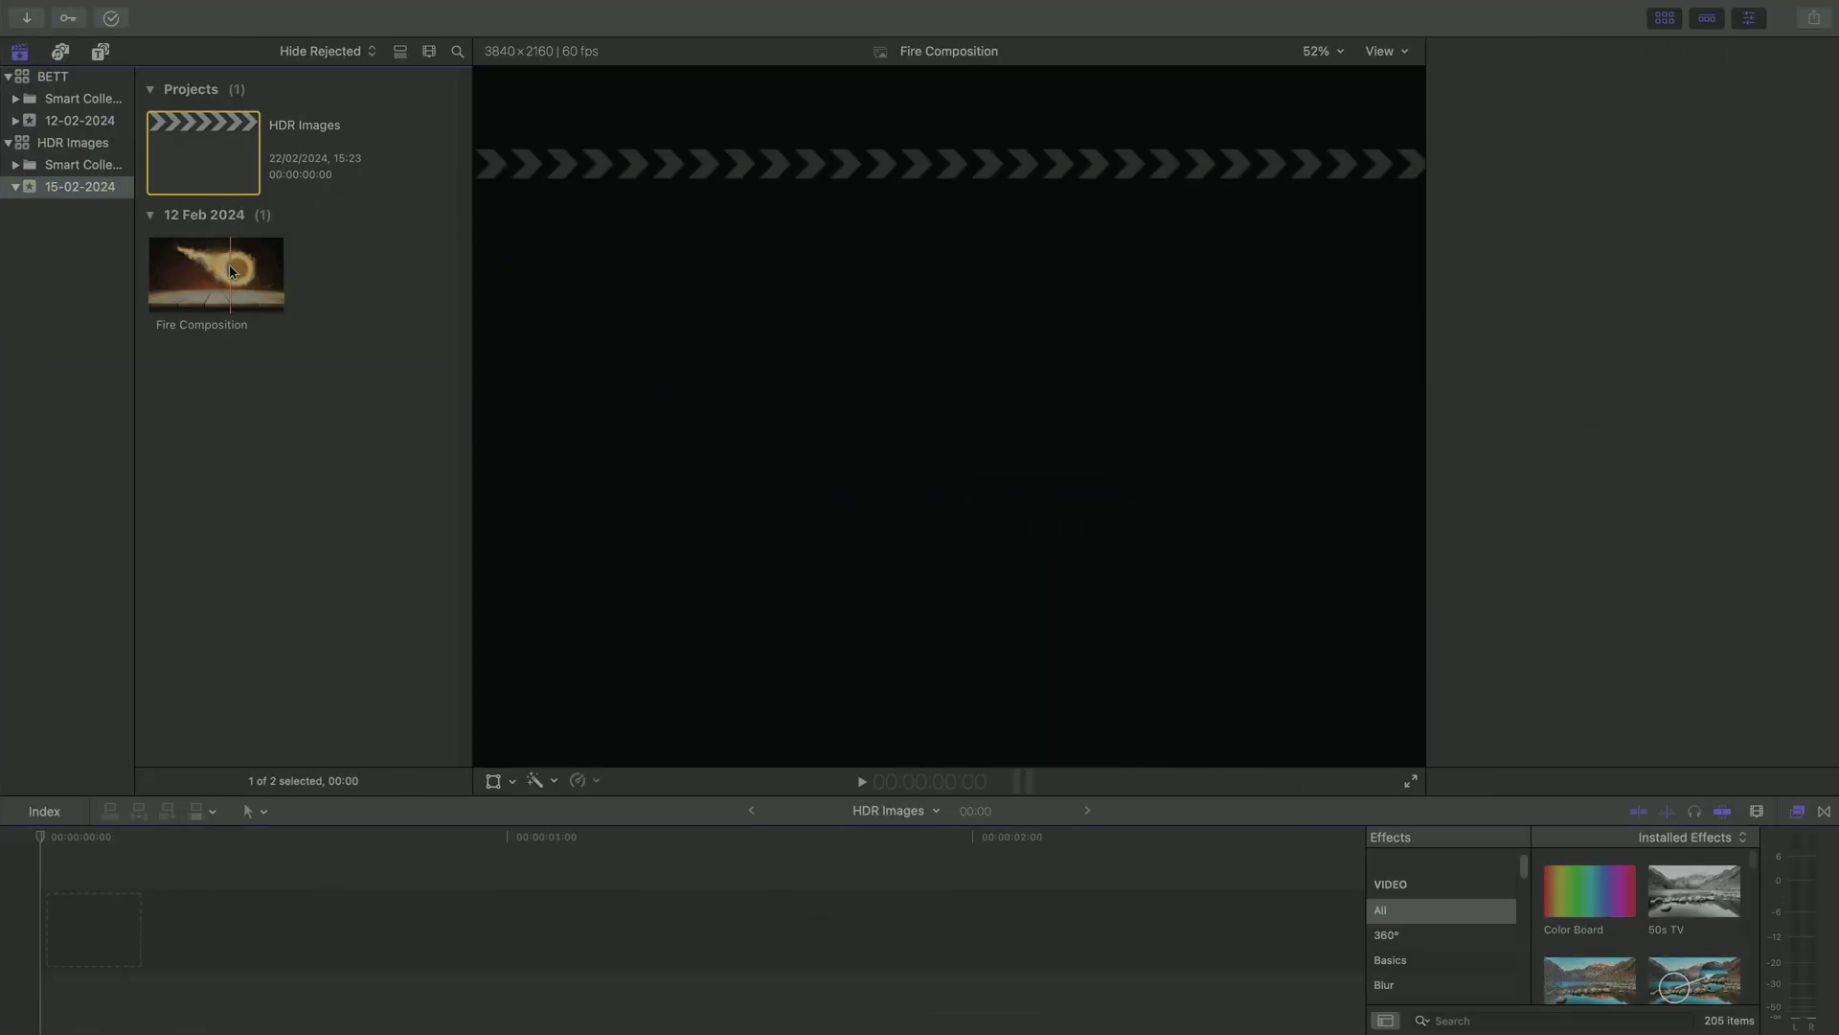
{"action": "left_click_drag", "start_coordinate": [230, 269], "coordinate": [43, 925]}
{"action": "left_click", "coordinate": [674, 896]}
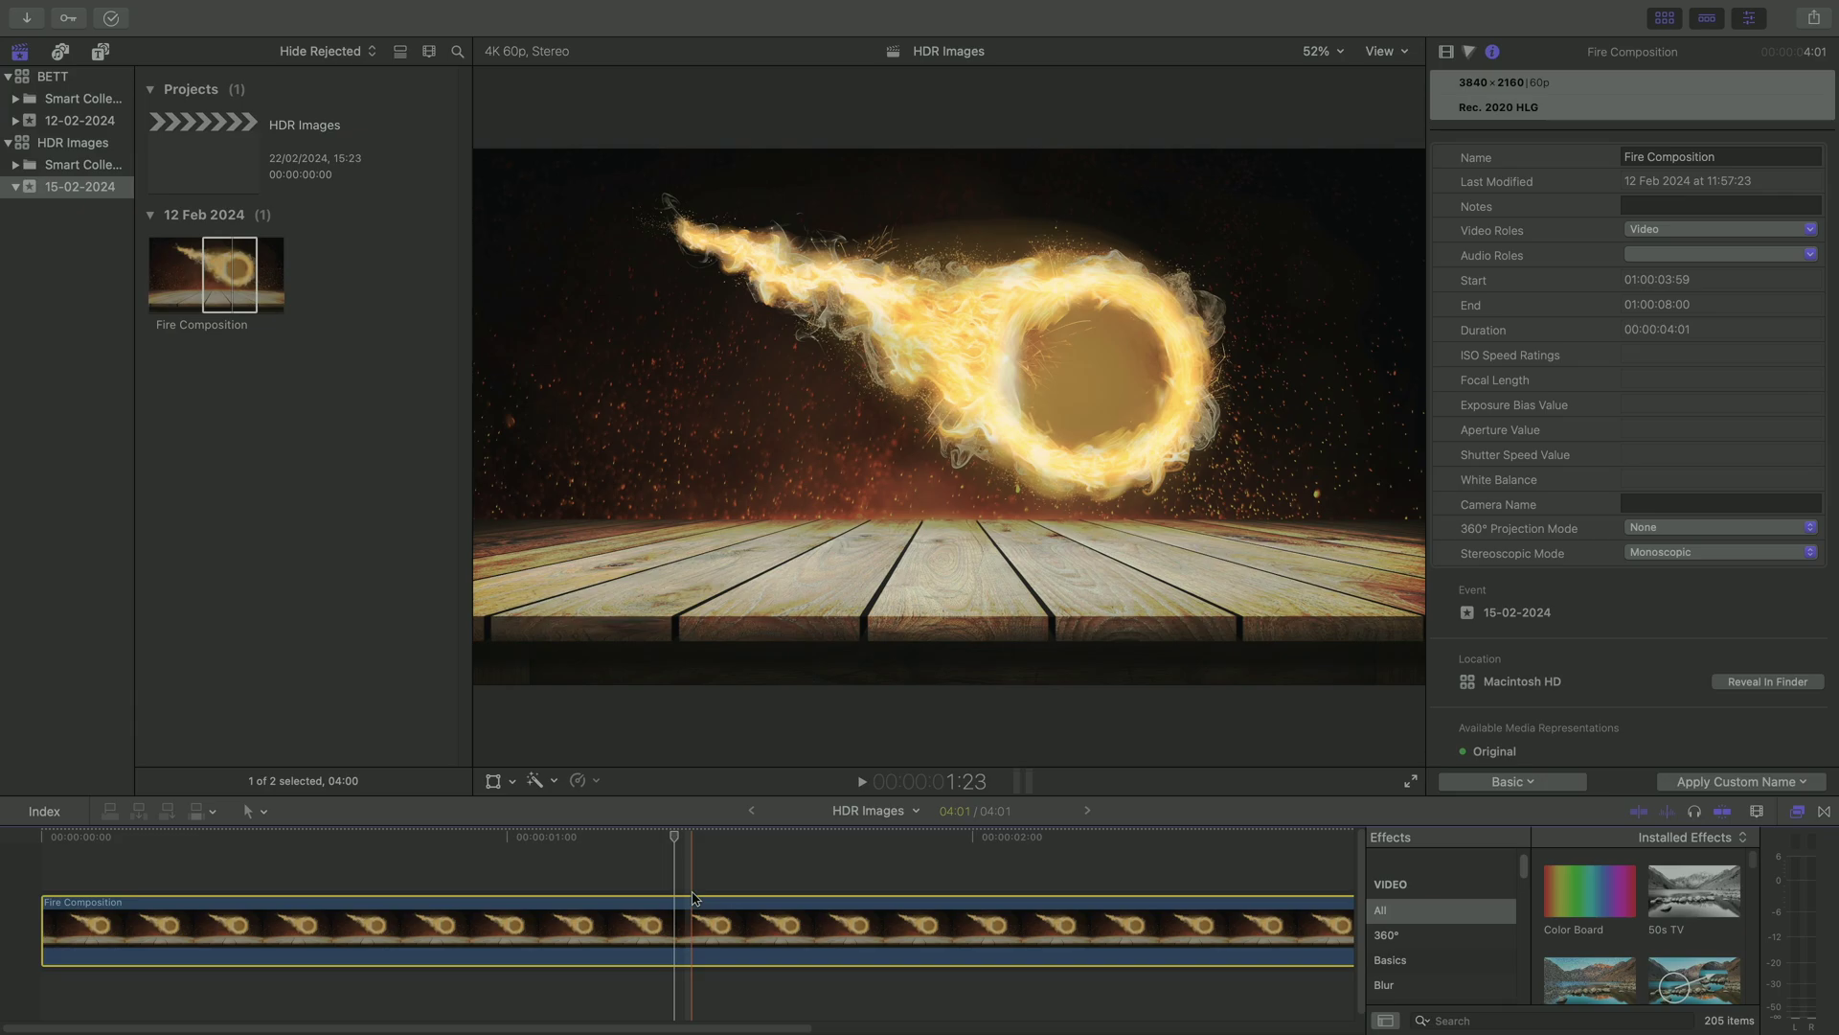
Open the BETT project, set the playhead to 26:02, and show the sharing options
{"action": "left_click", "coordinate": [88, 78]}
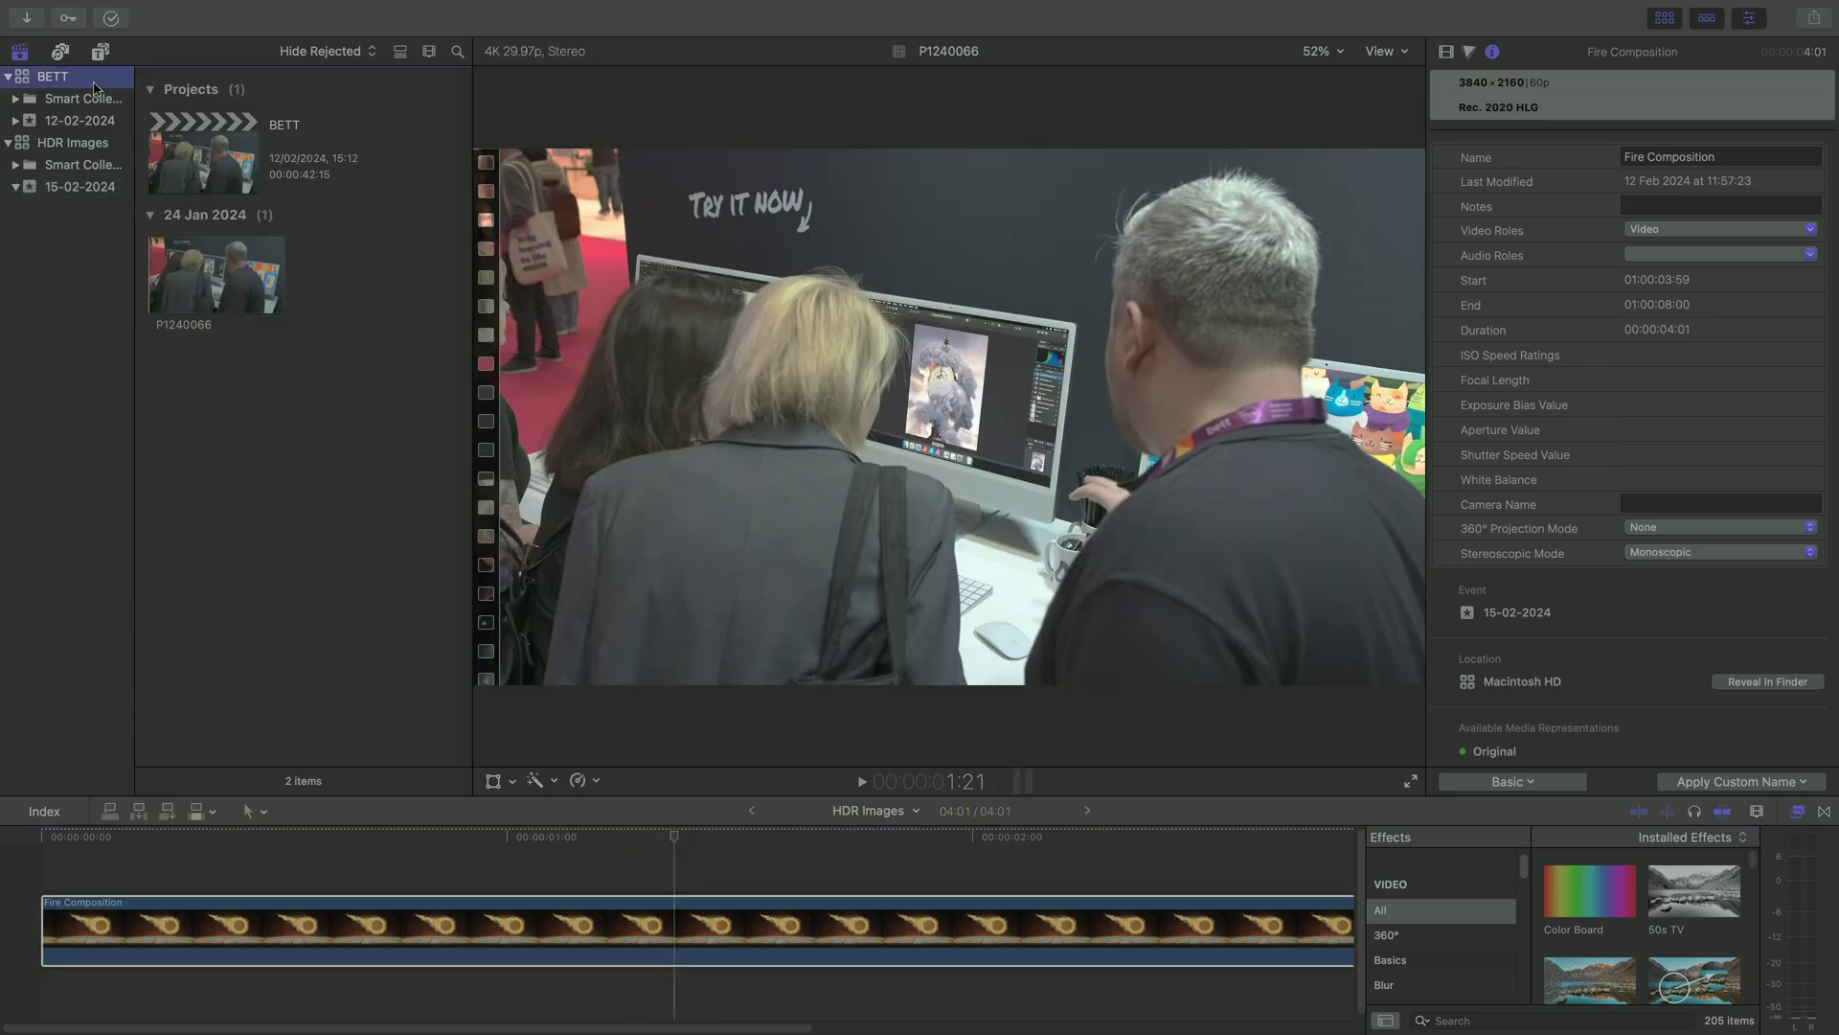
{"action": "double_click", "coordinate": [209, 175]}
{"action": "scroll", "coordinate": [507, 944], "scroll_direction": "right", "scroll_amount": 5}
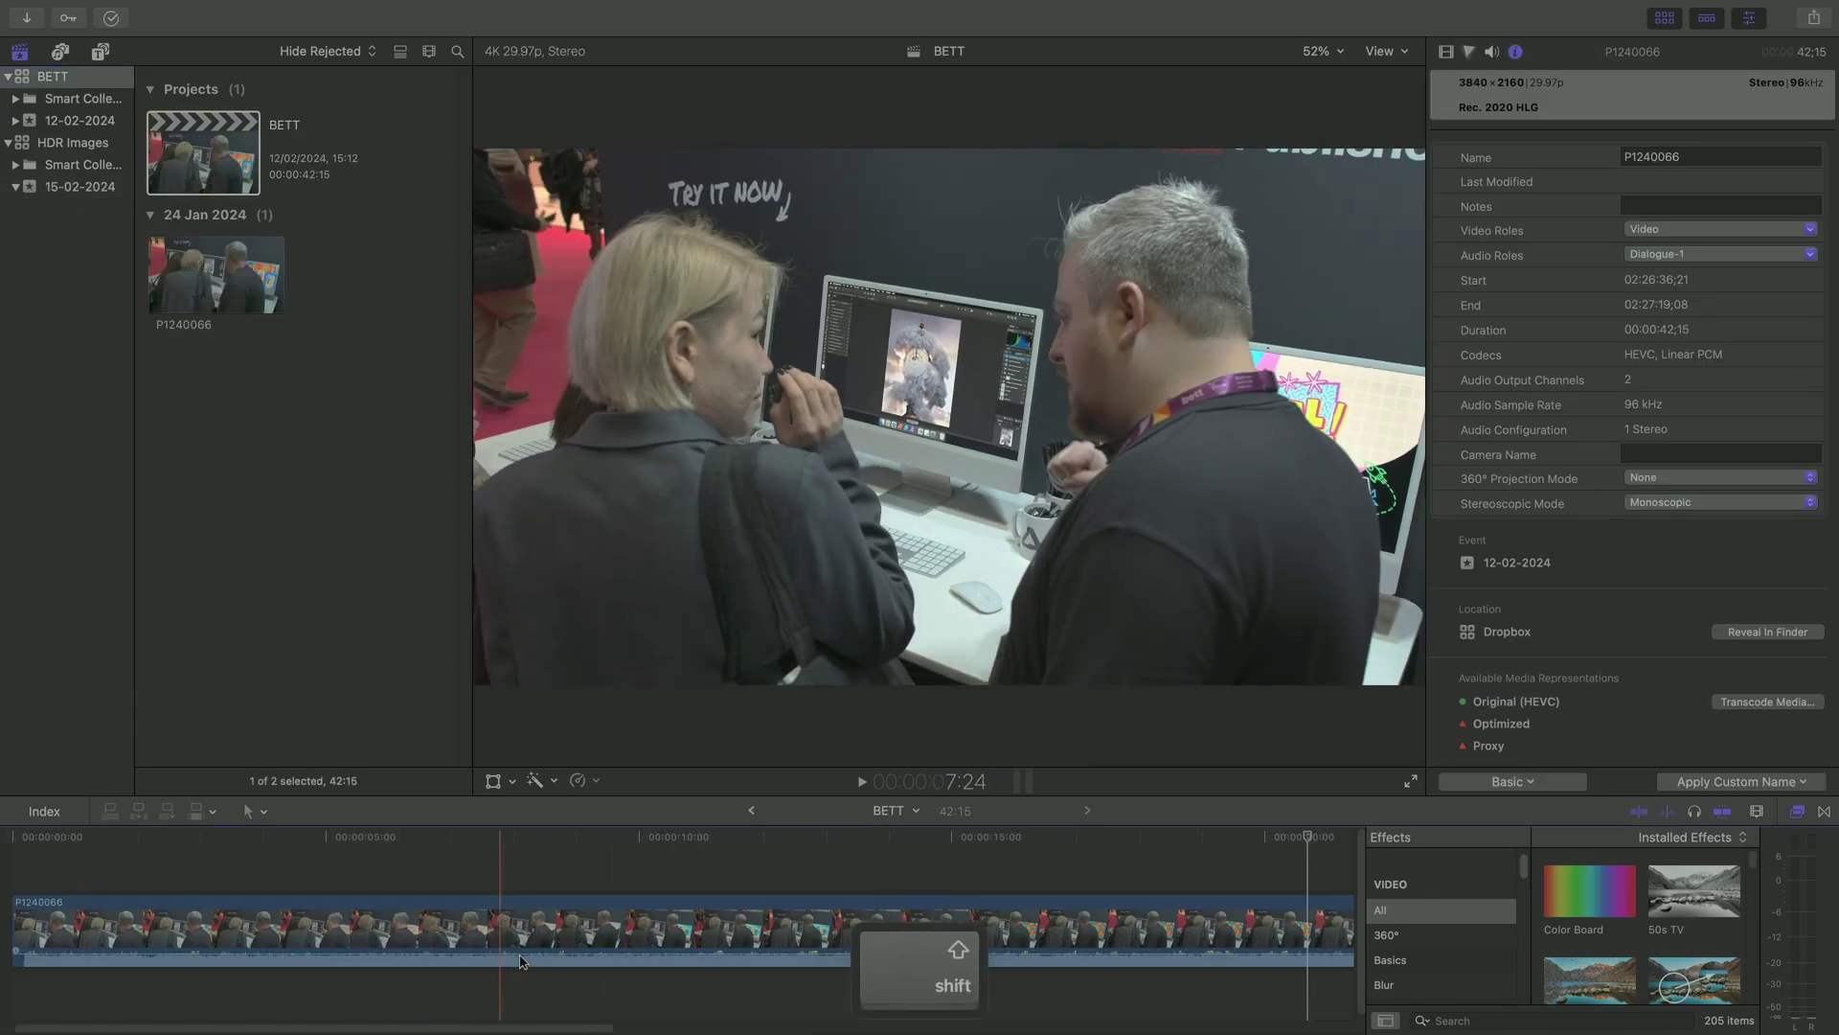
{"action": "scroll", "coordinate": [509, 948], "scroll_direction": "right", "scroll_amount": 4}
{"action": "left_click", "coordinate": [944, 929]}
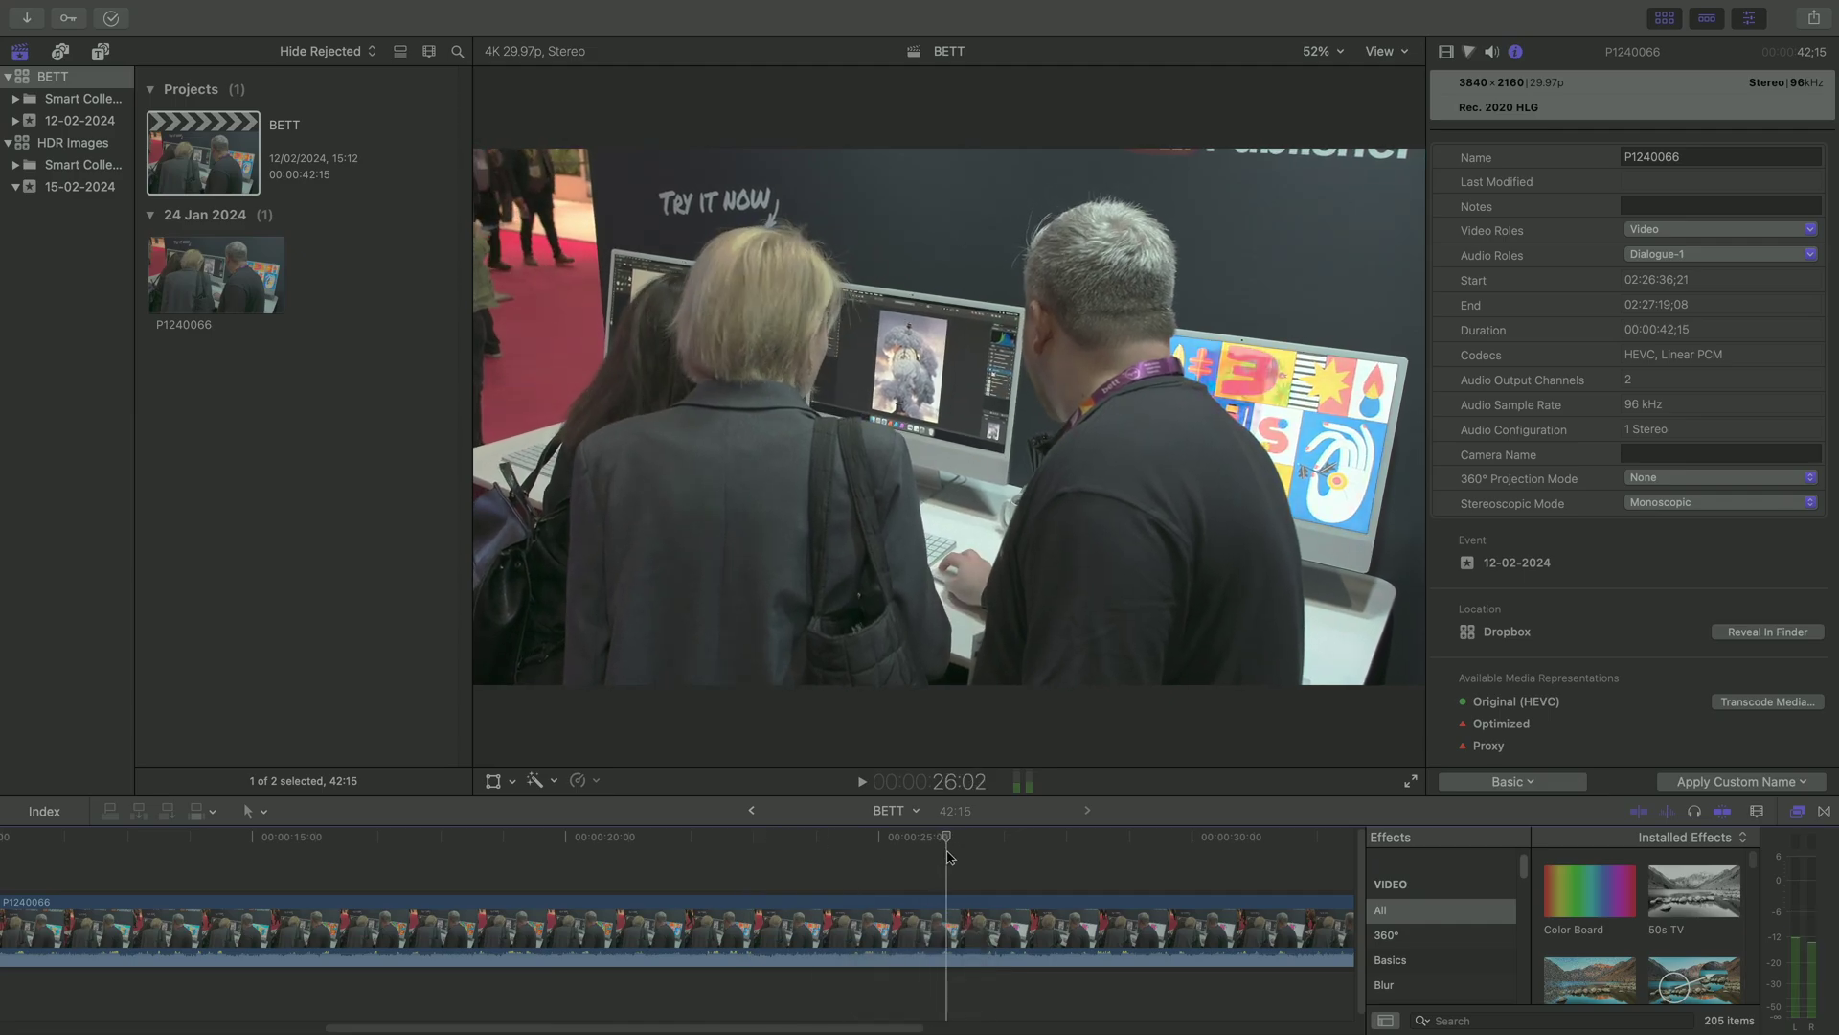
{"action": "left_click", "coordinate": [1813, 18]}
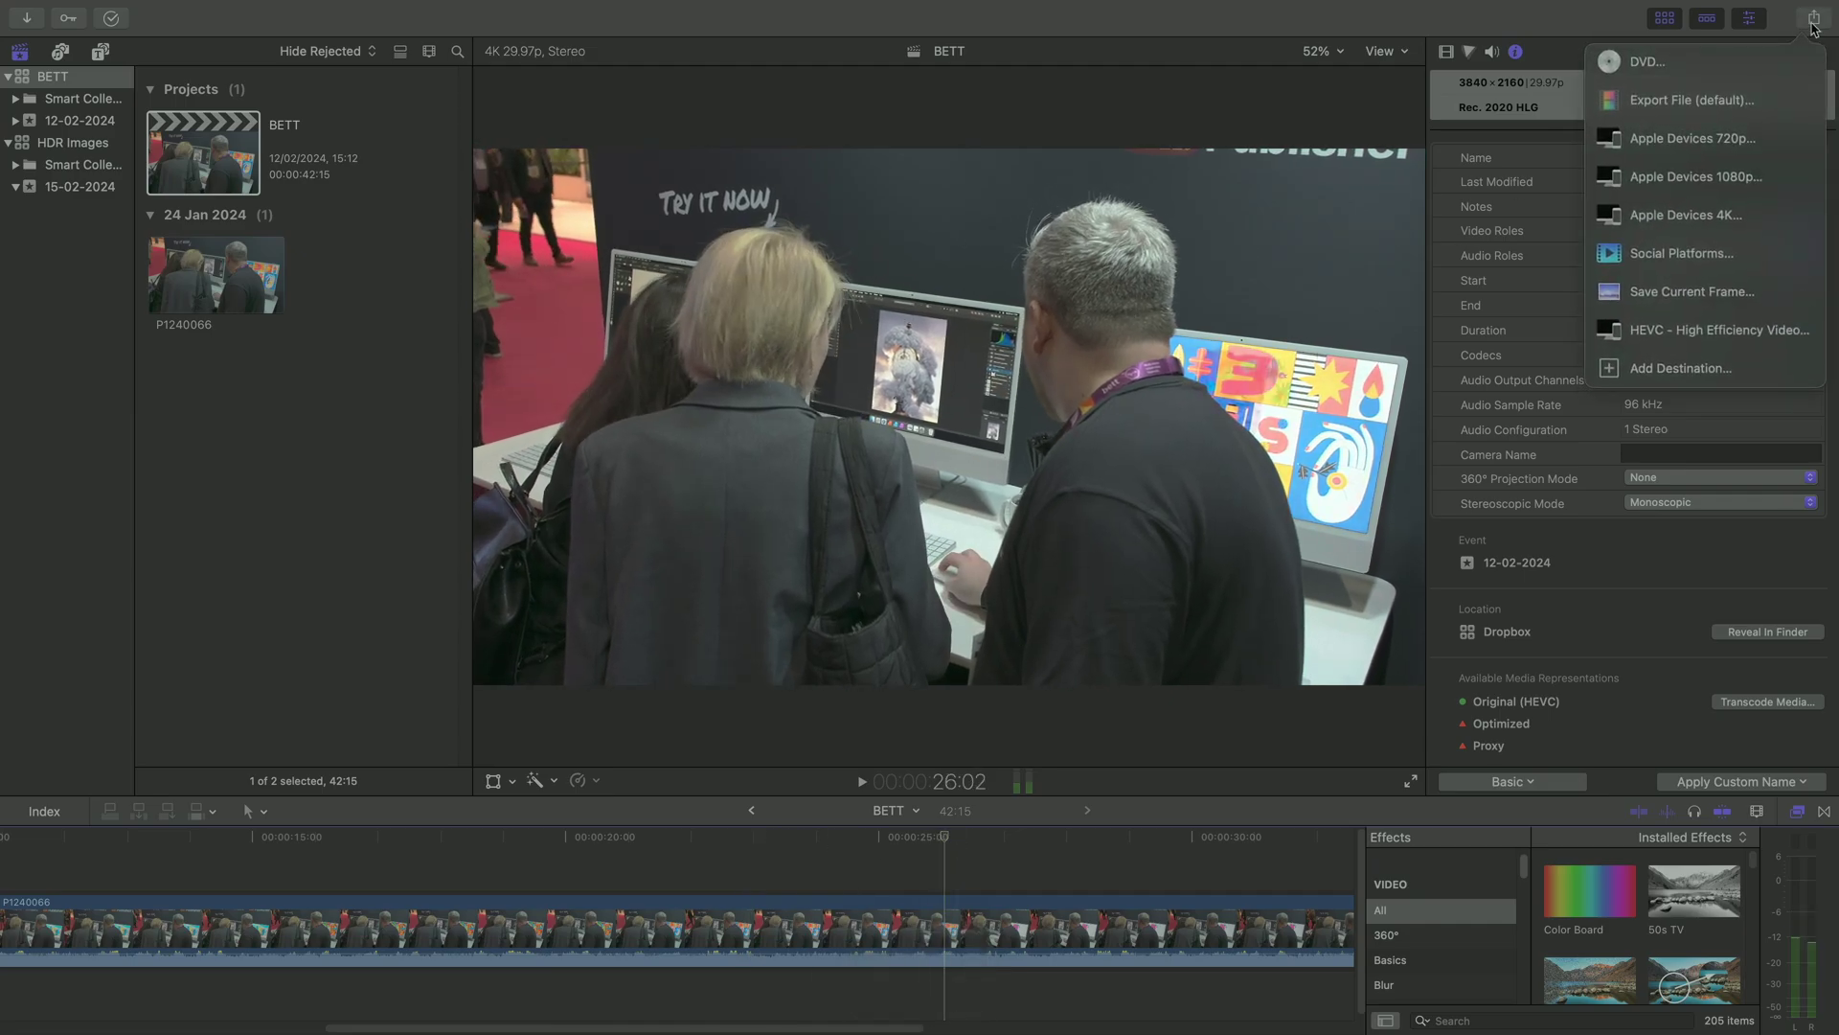
Save the BETT frame at 26:02 as a PNG Image named BETT in Documents
{"action": "left_click", "coordinate": [1777, 292]}
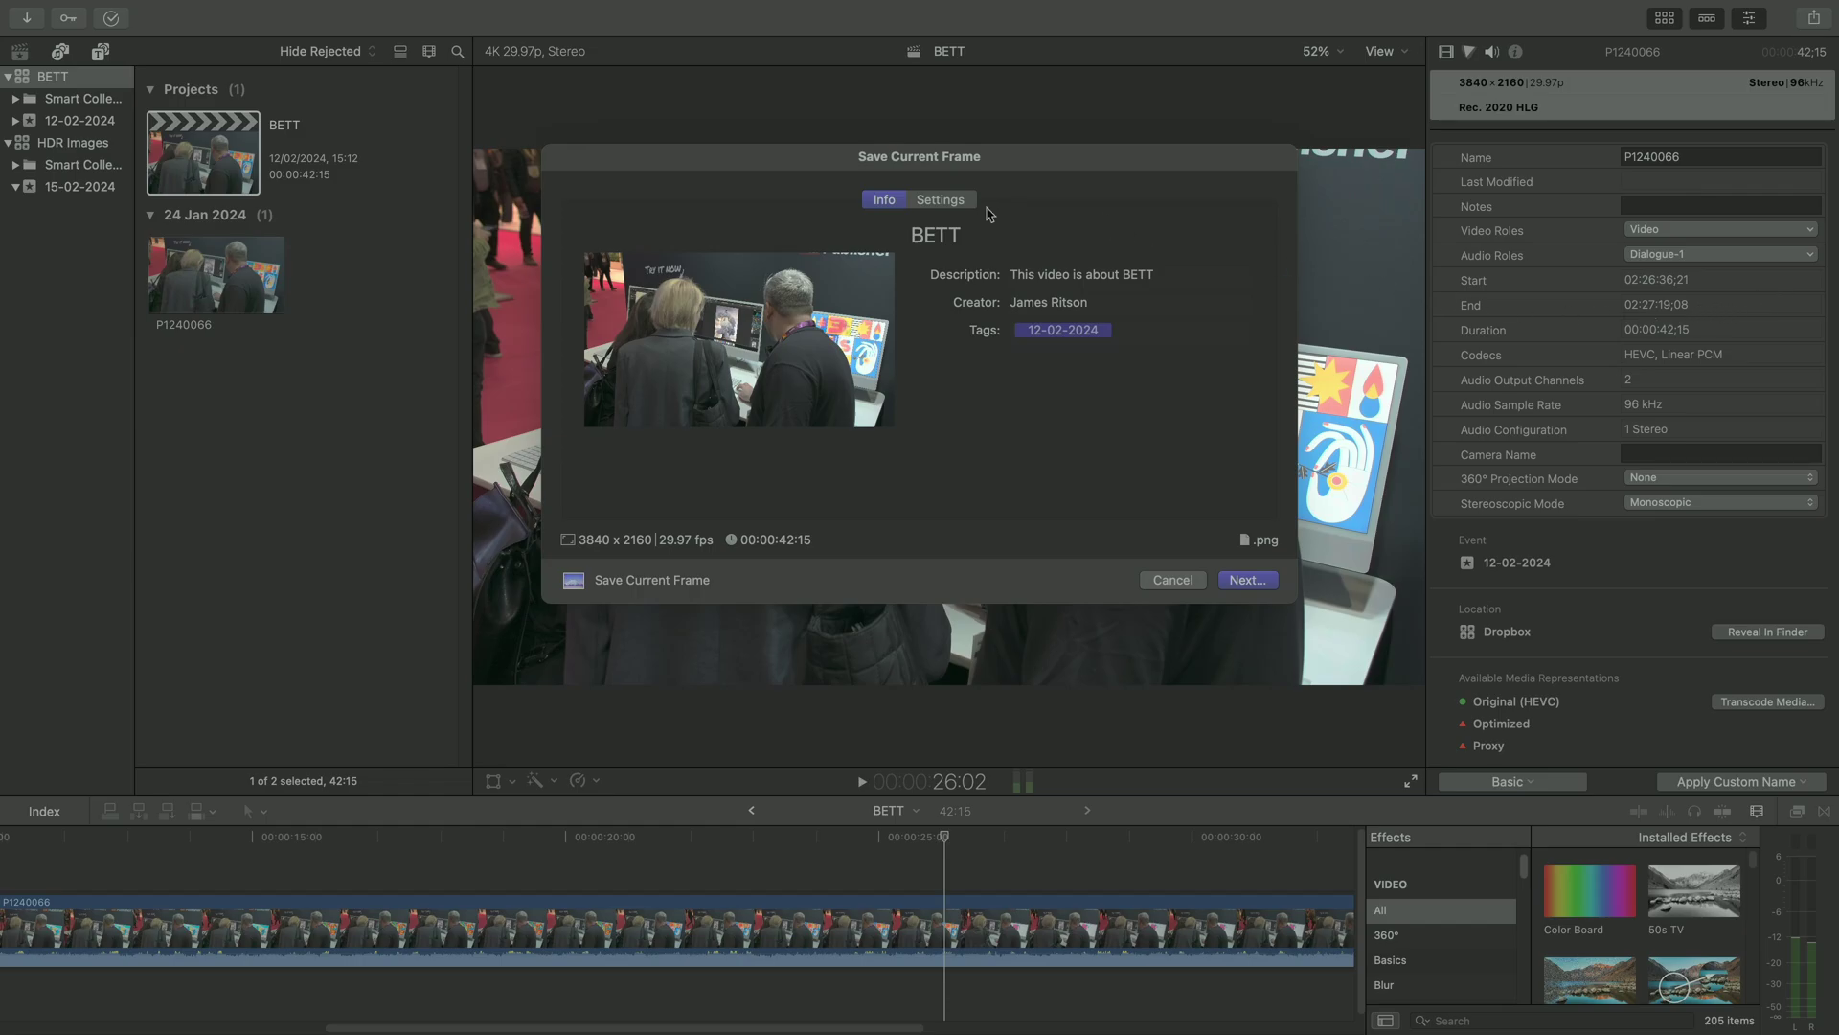
{"action": "left_click", "coordinate": [953, 202]}
{"action": "left_click", "coordinate": [1144, 277]}
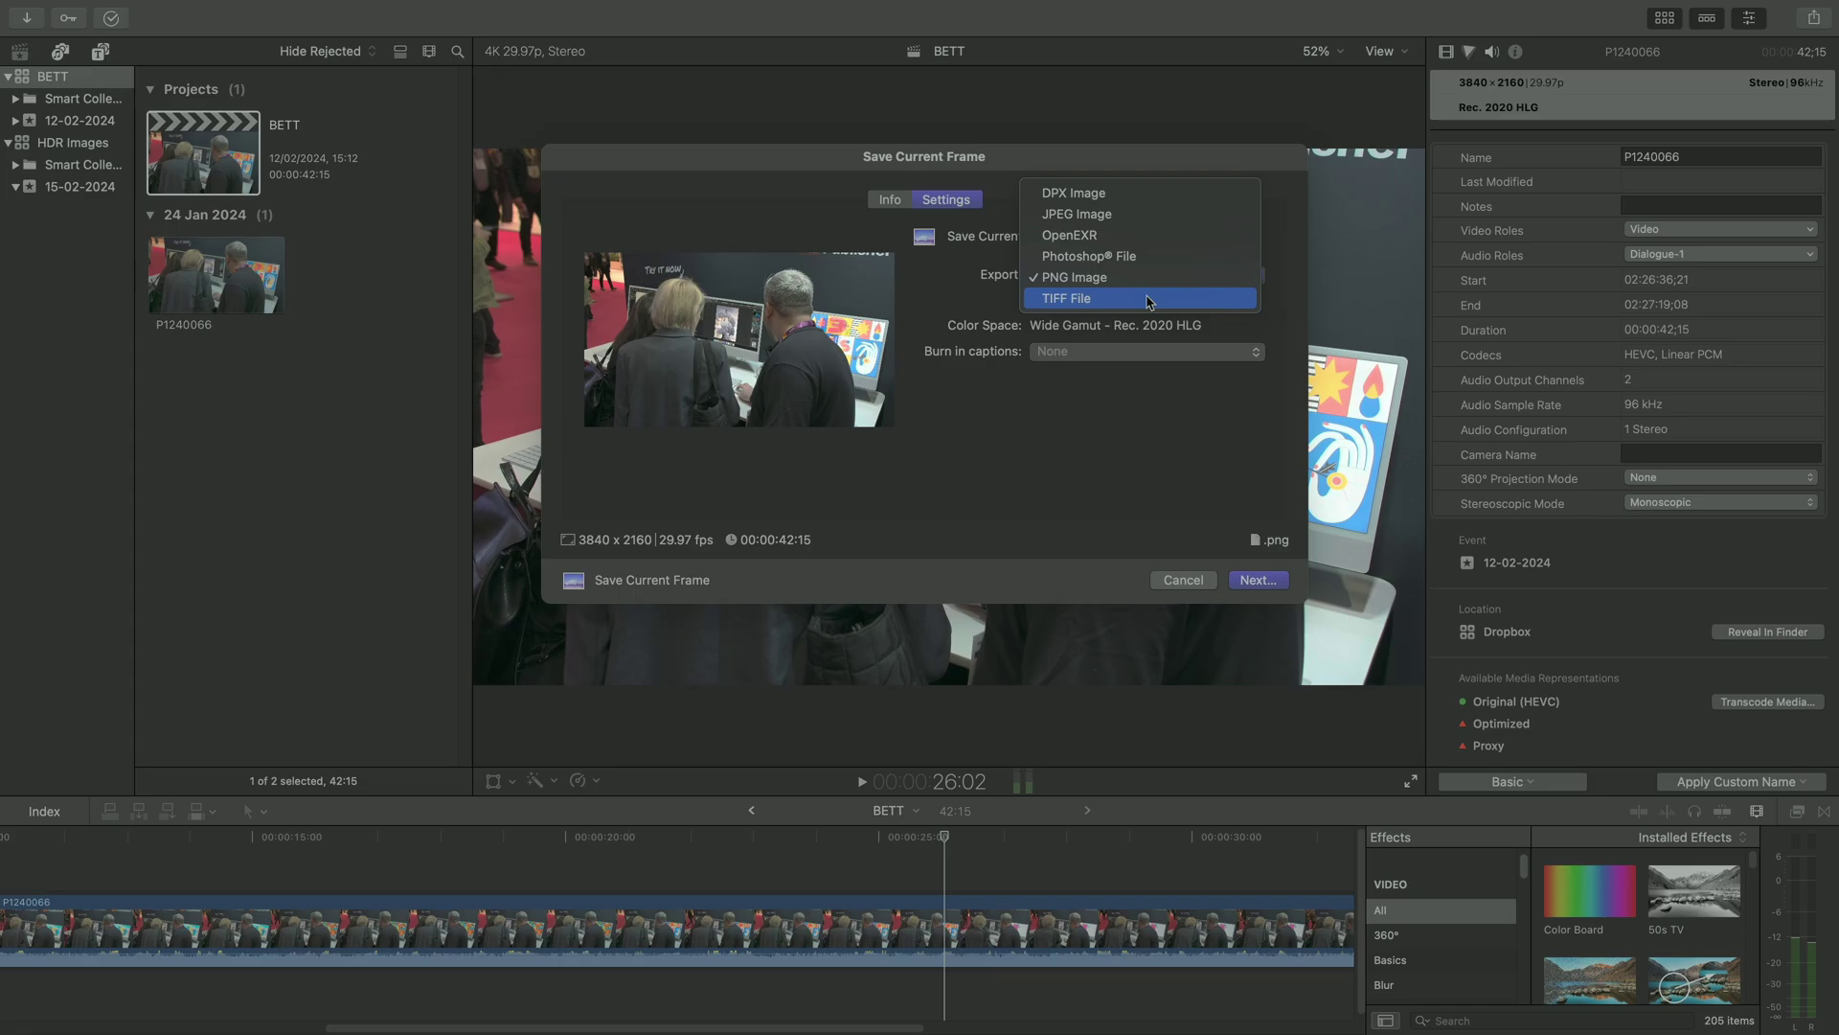
{"action": "left_click", "coordinate": [1145, 278]}
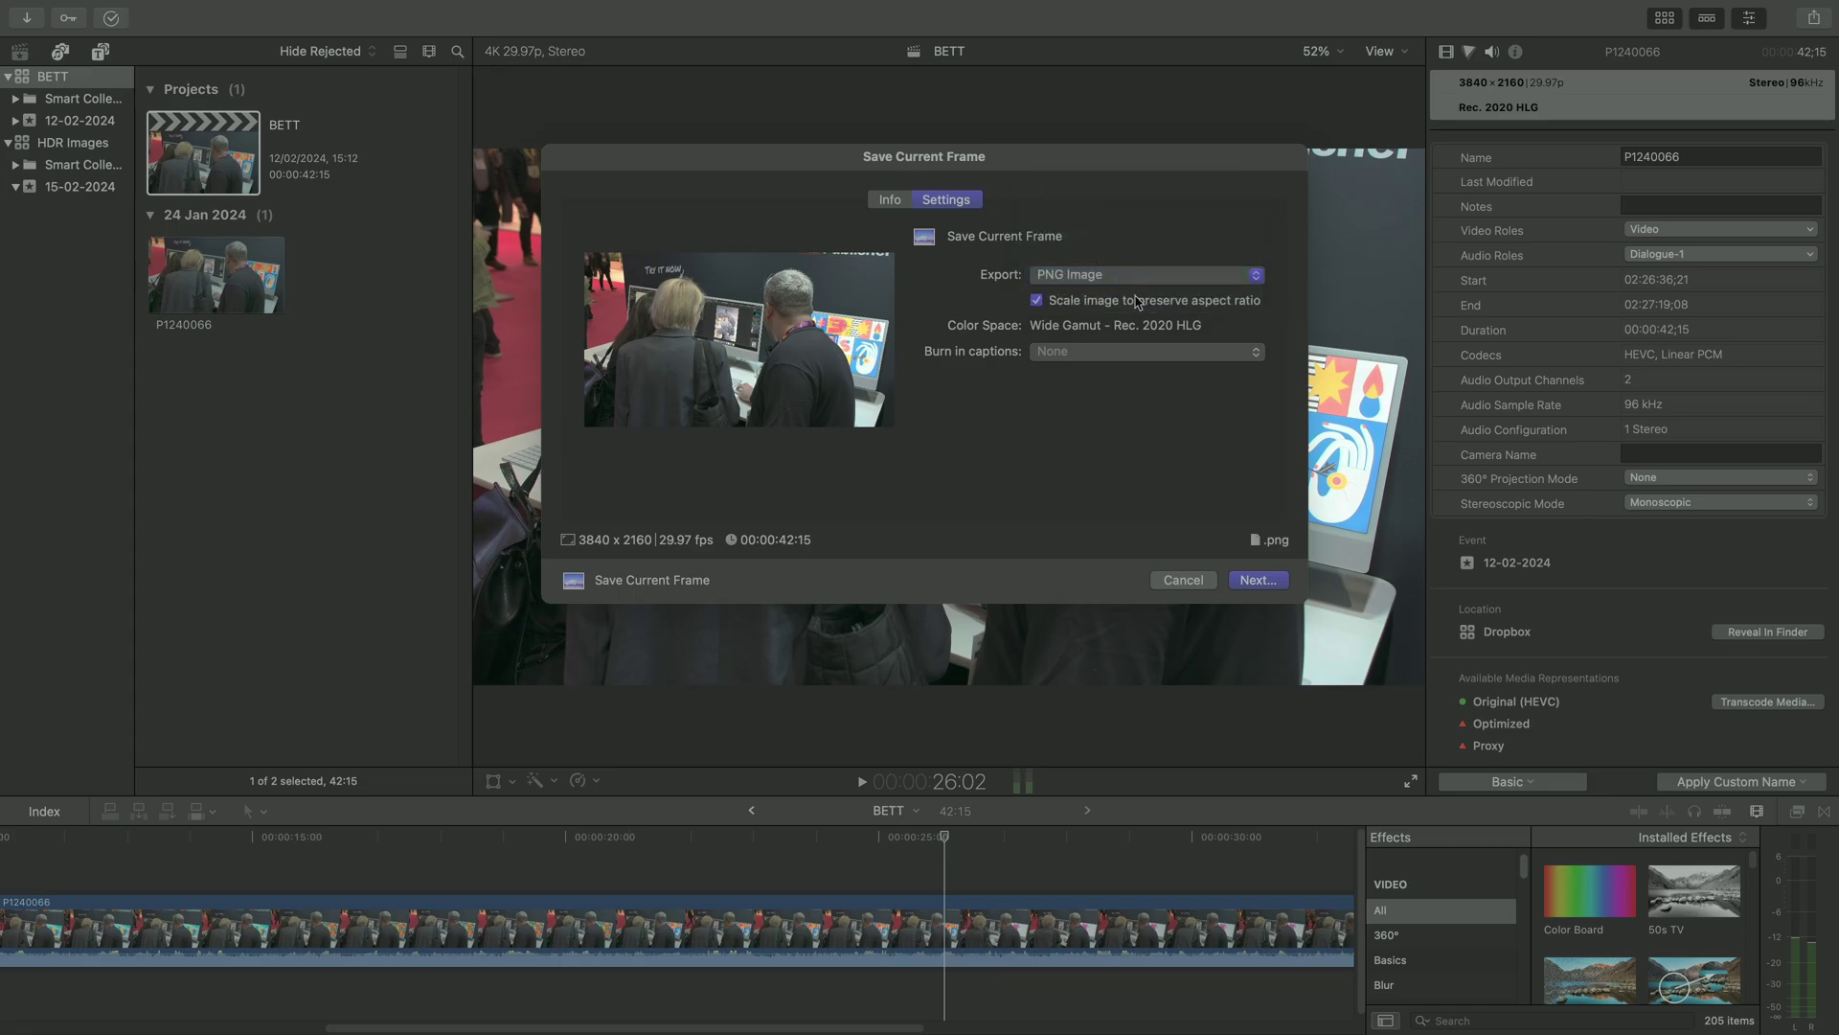
{"action": "left_click", "coordinate": [1273, 587]}
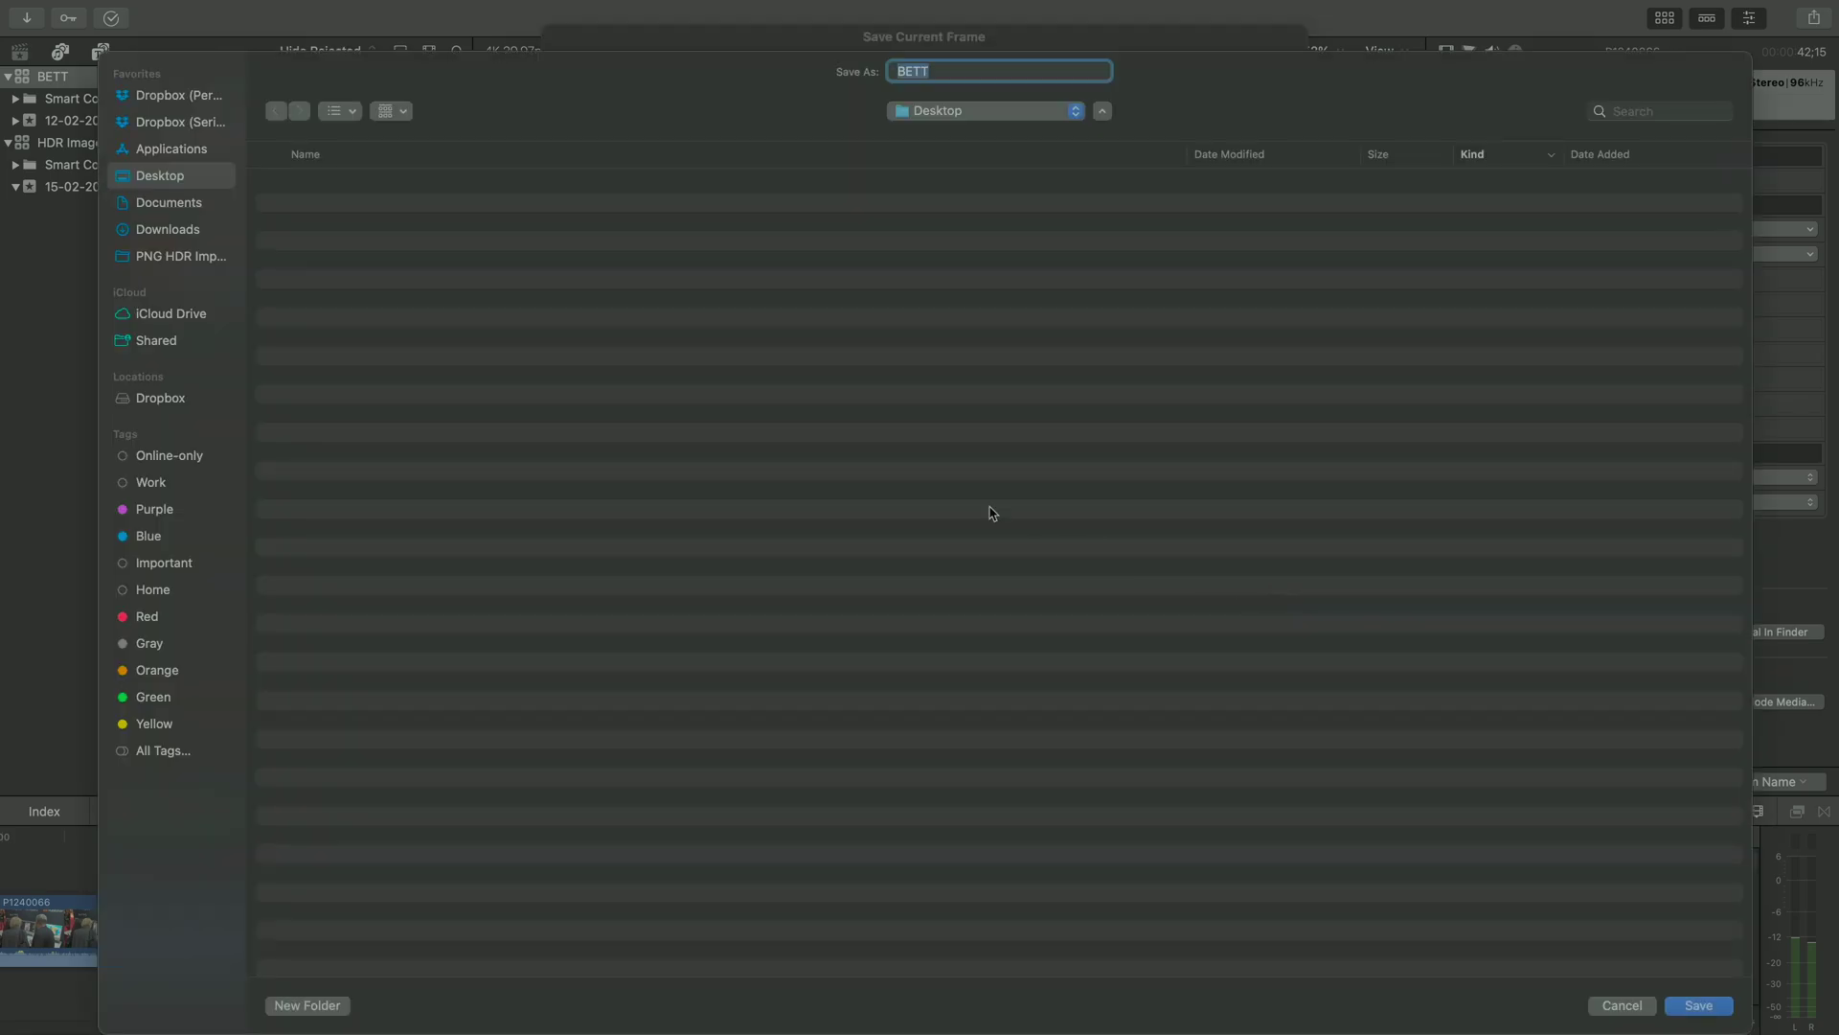
{"action": "left_click", "coordinate": [226, 204]}
{"action": "left_click", "coordinate": [1686, 1005]}
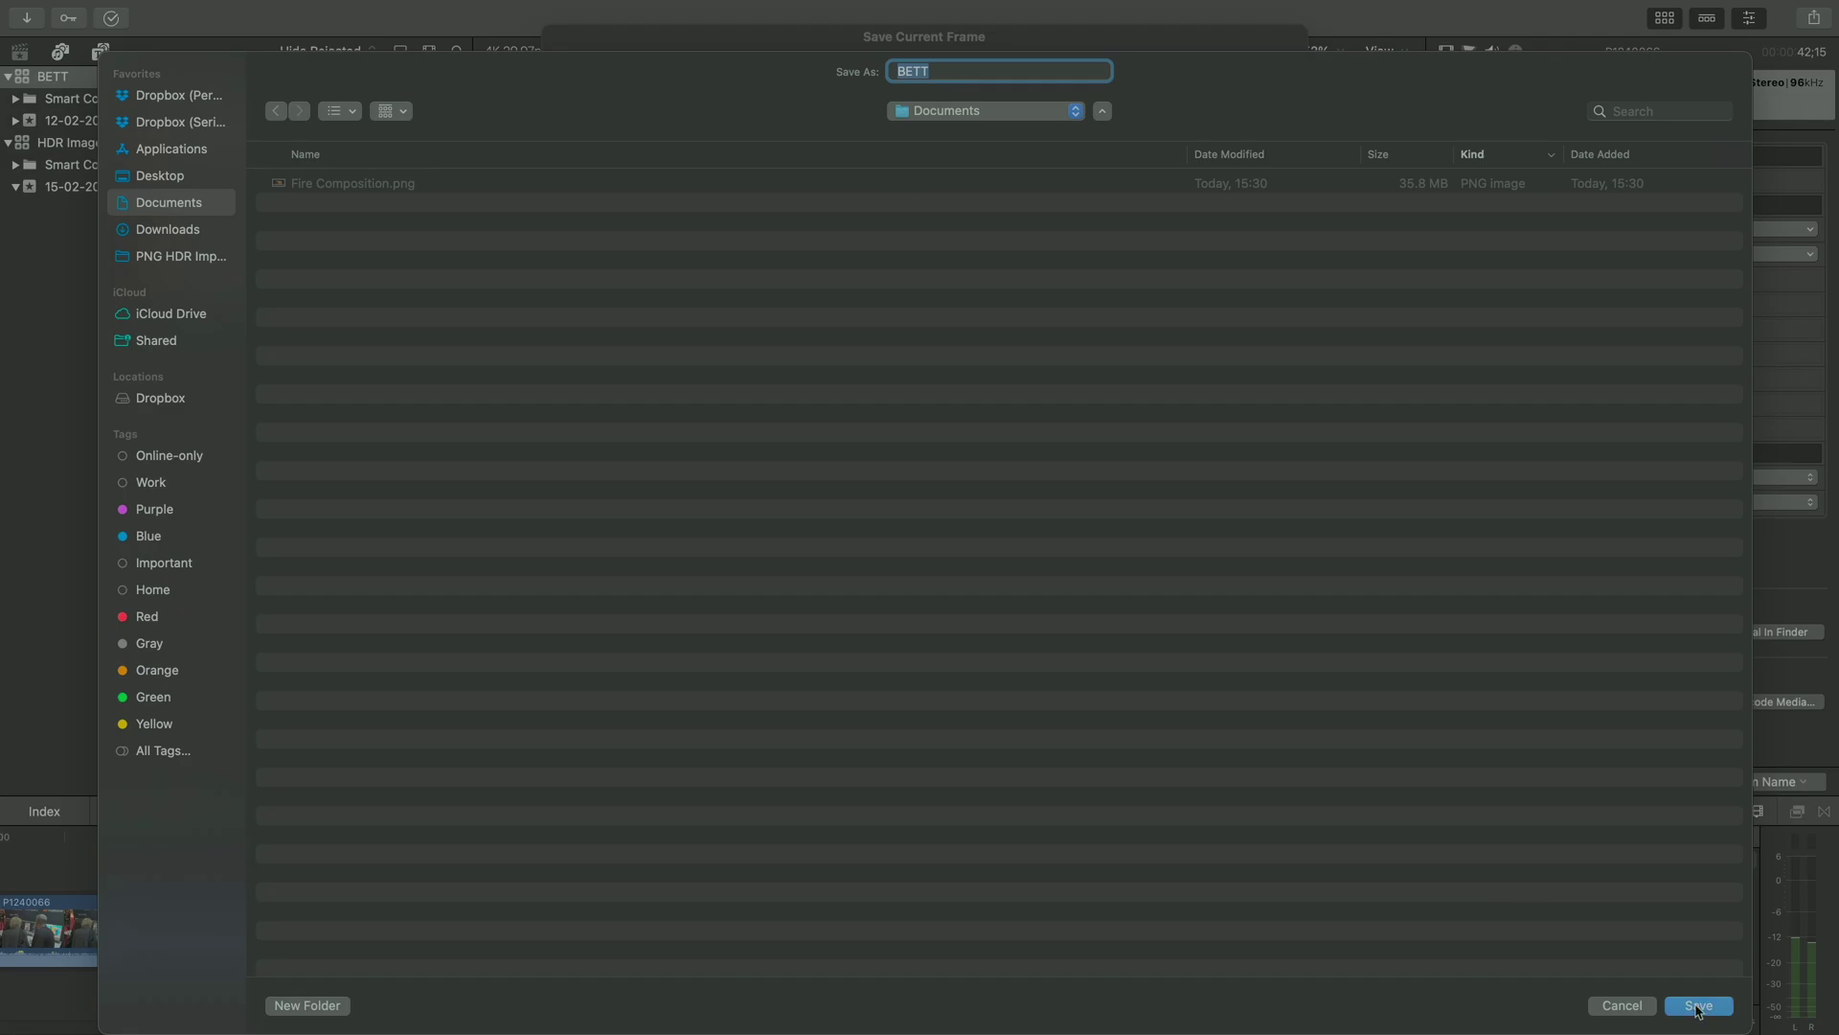
Drag BETT.png from Finder's Documents folder into Affinity Photo 2 to open it
{"action": "key", "text": "super+Tab"}
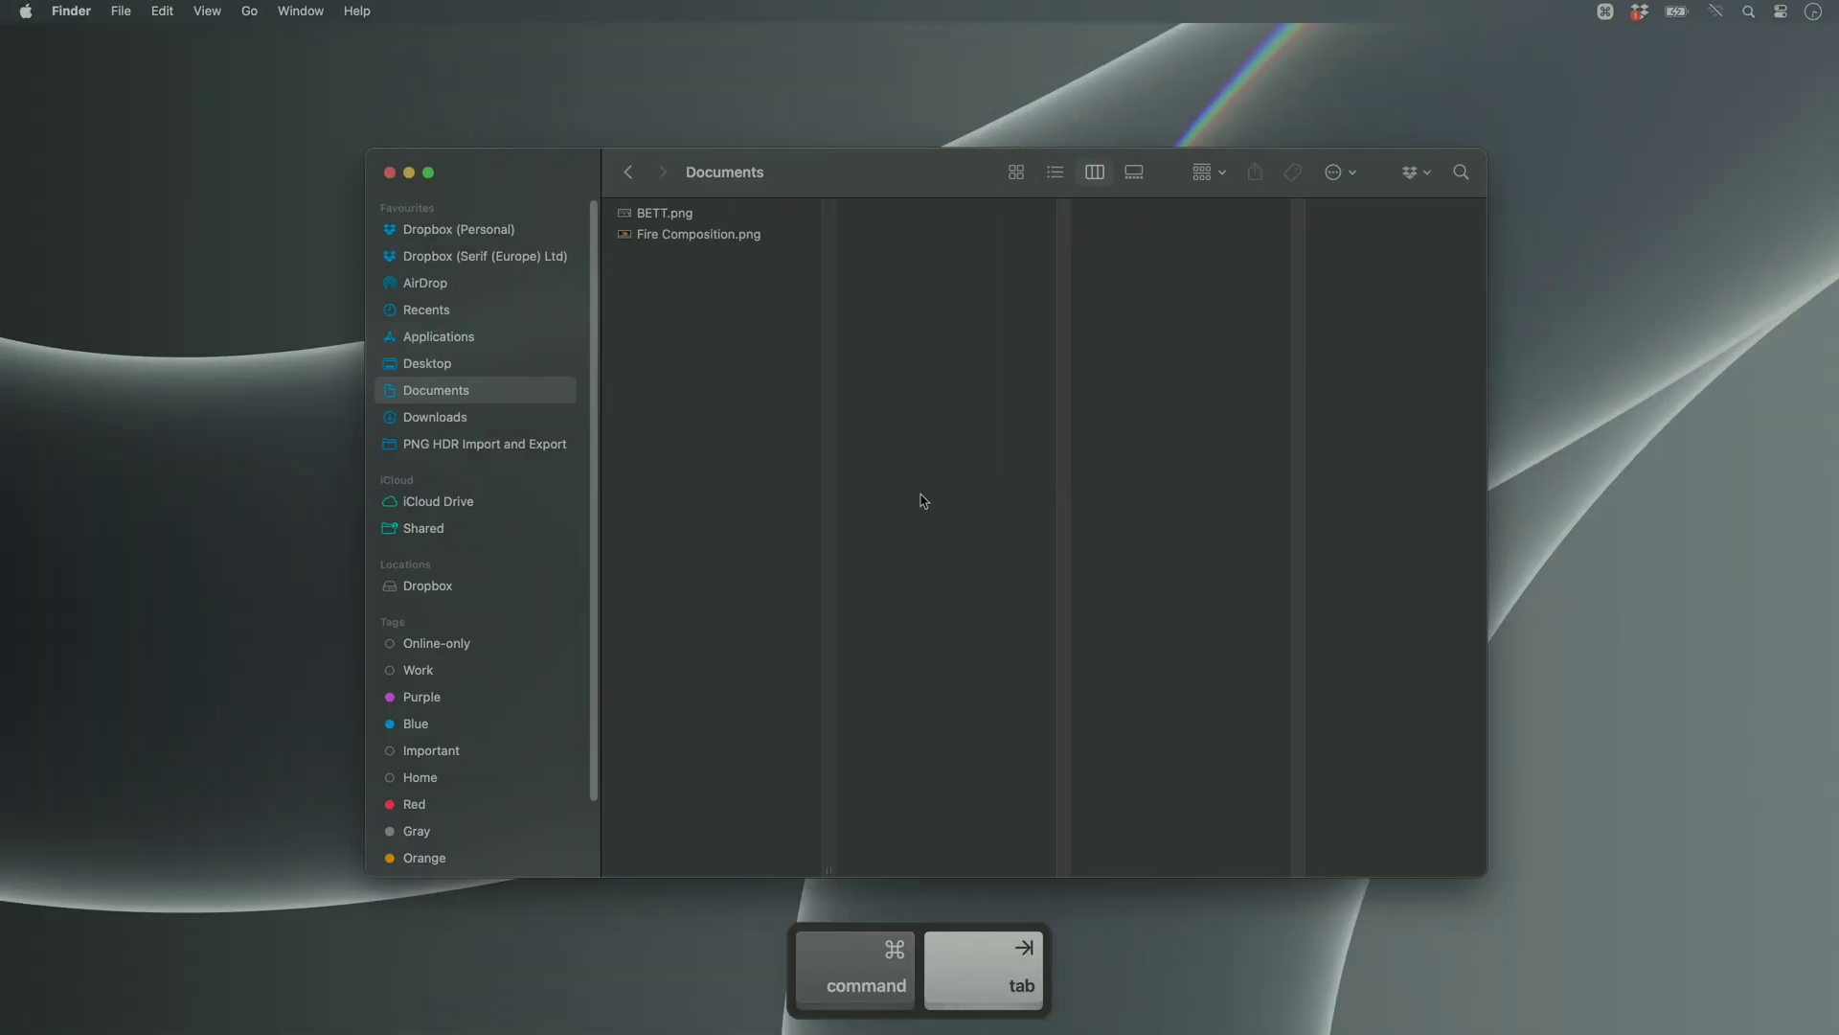
{"action": "left_click", "coordinate": [664, 217]}
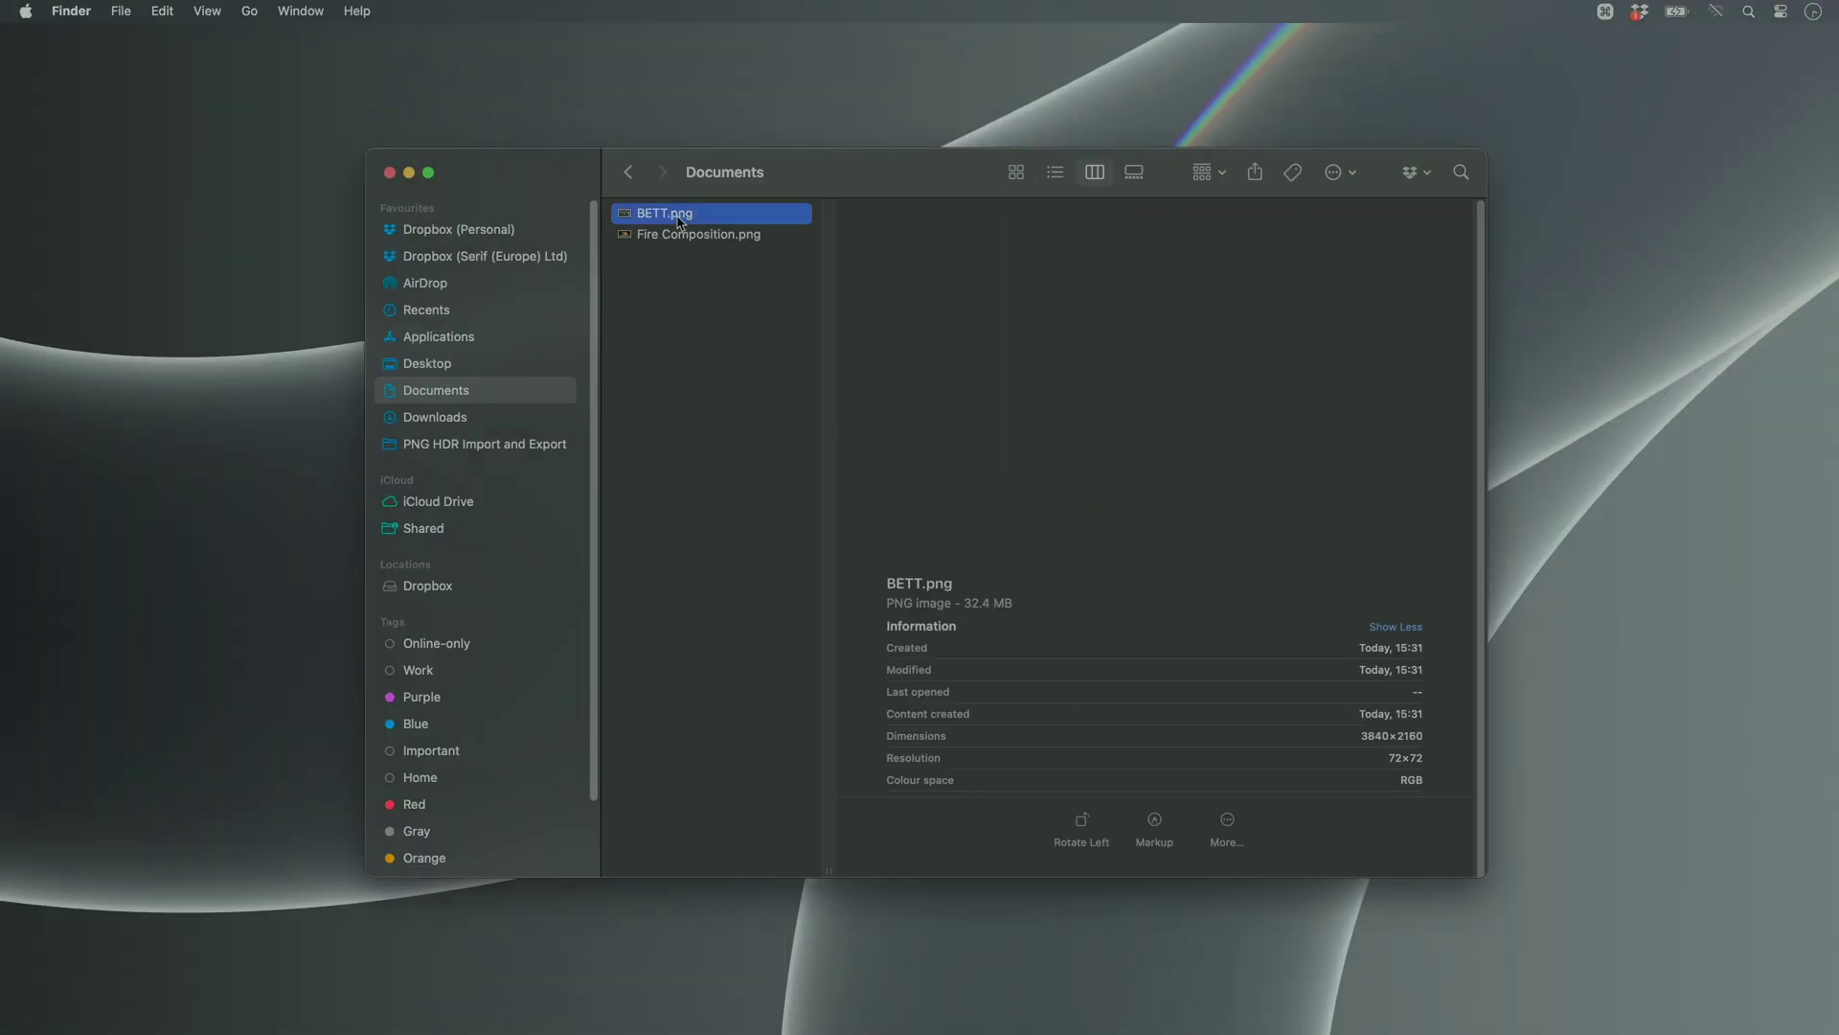
{"action": "left_click_drag", "start_coordinate": [663, 219], "coordinate": [977, 54]}
{"action": "key", "text": "super+Tab"}
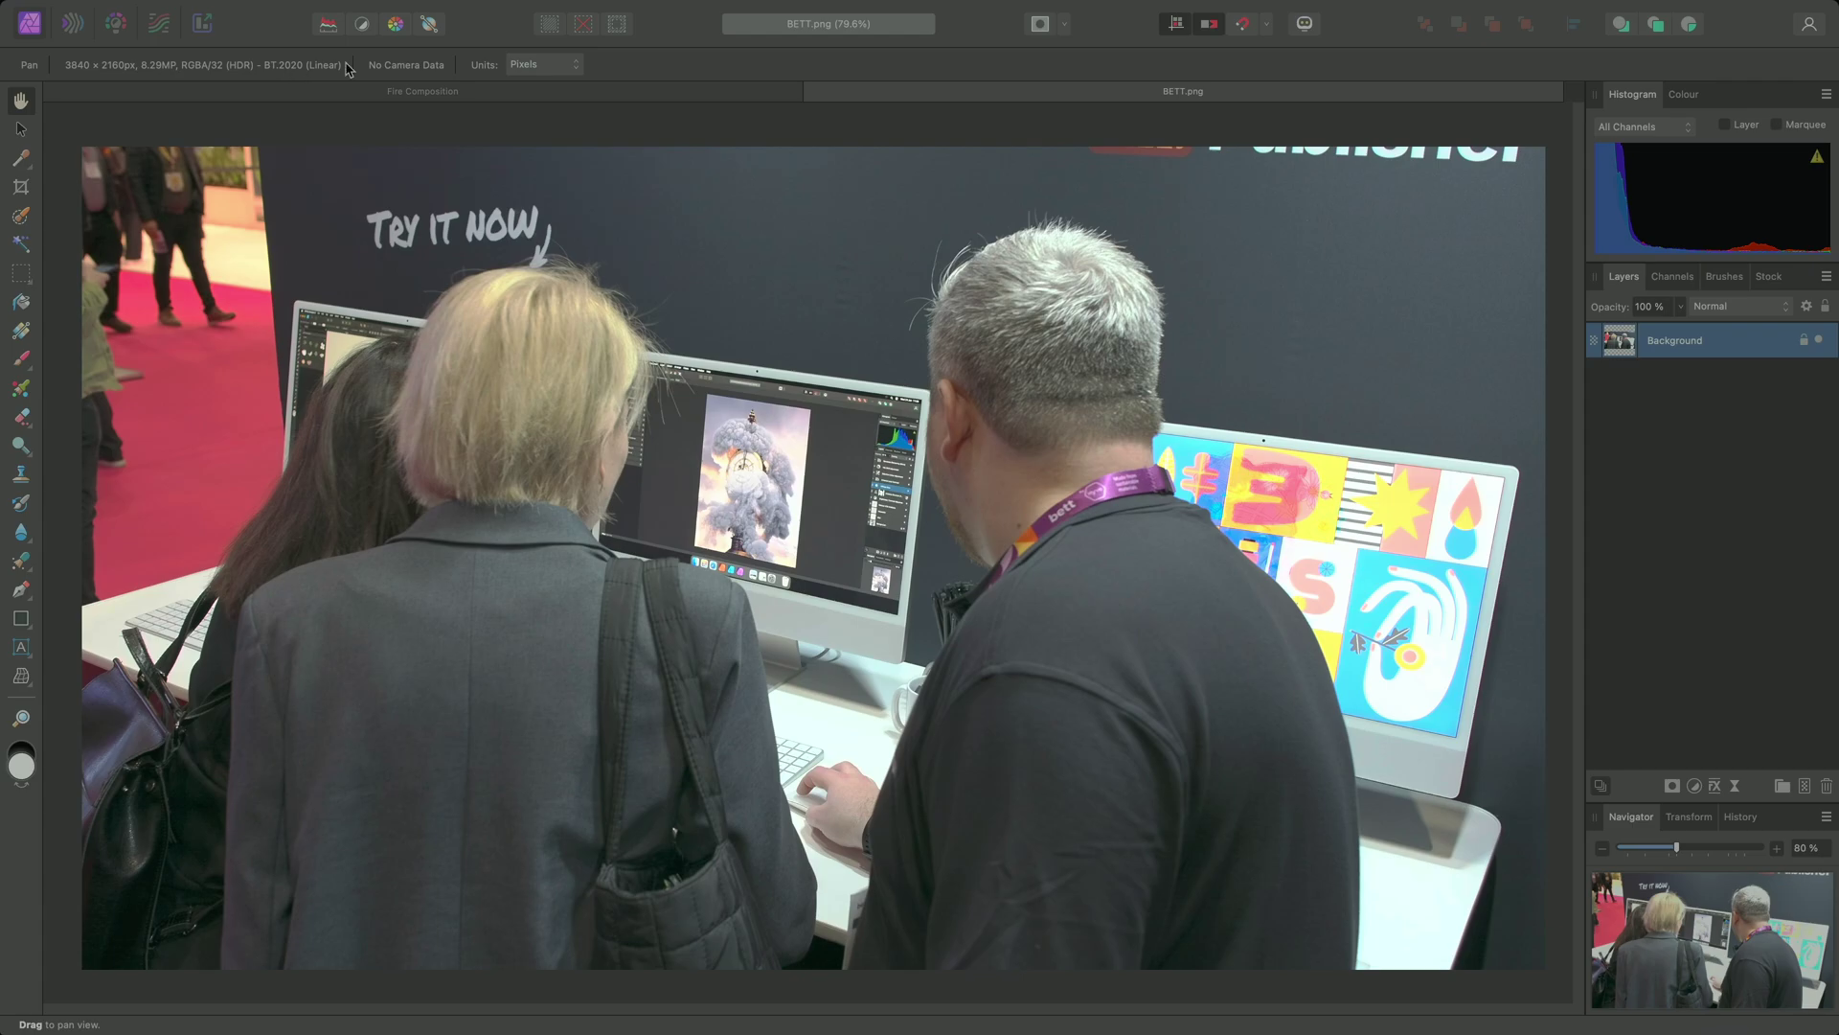
Show the 32-bit Preview panel and turn off Enable EDR
{"action": "mouse_move", "coordinate": [463, 5]}
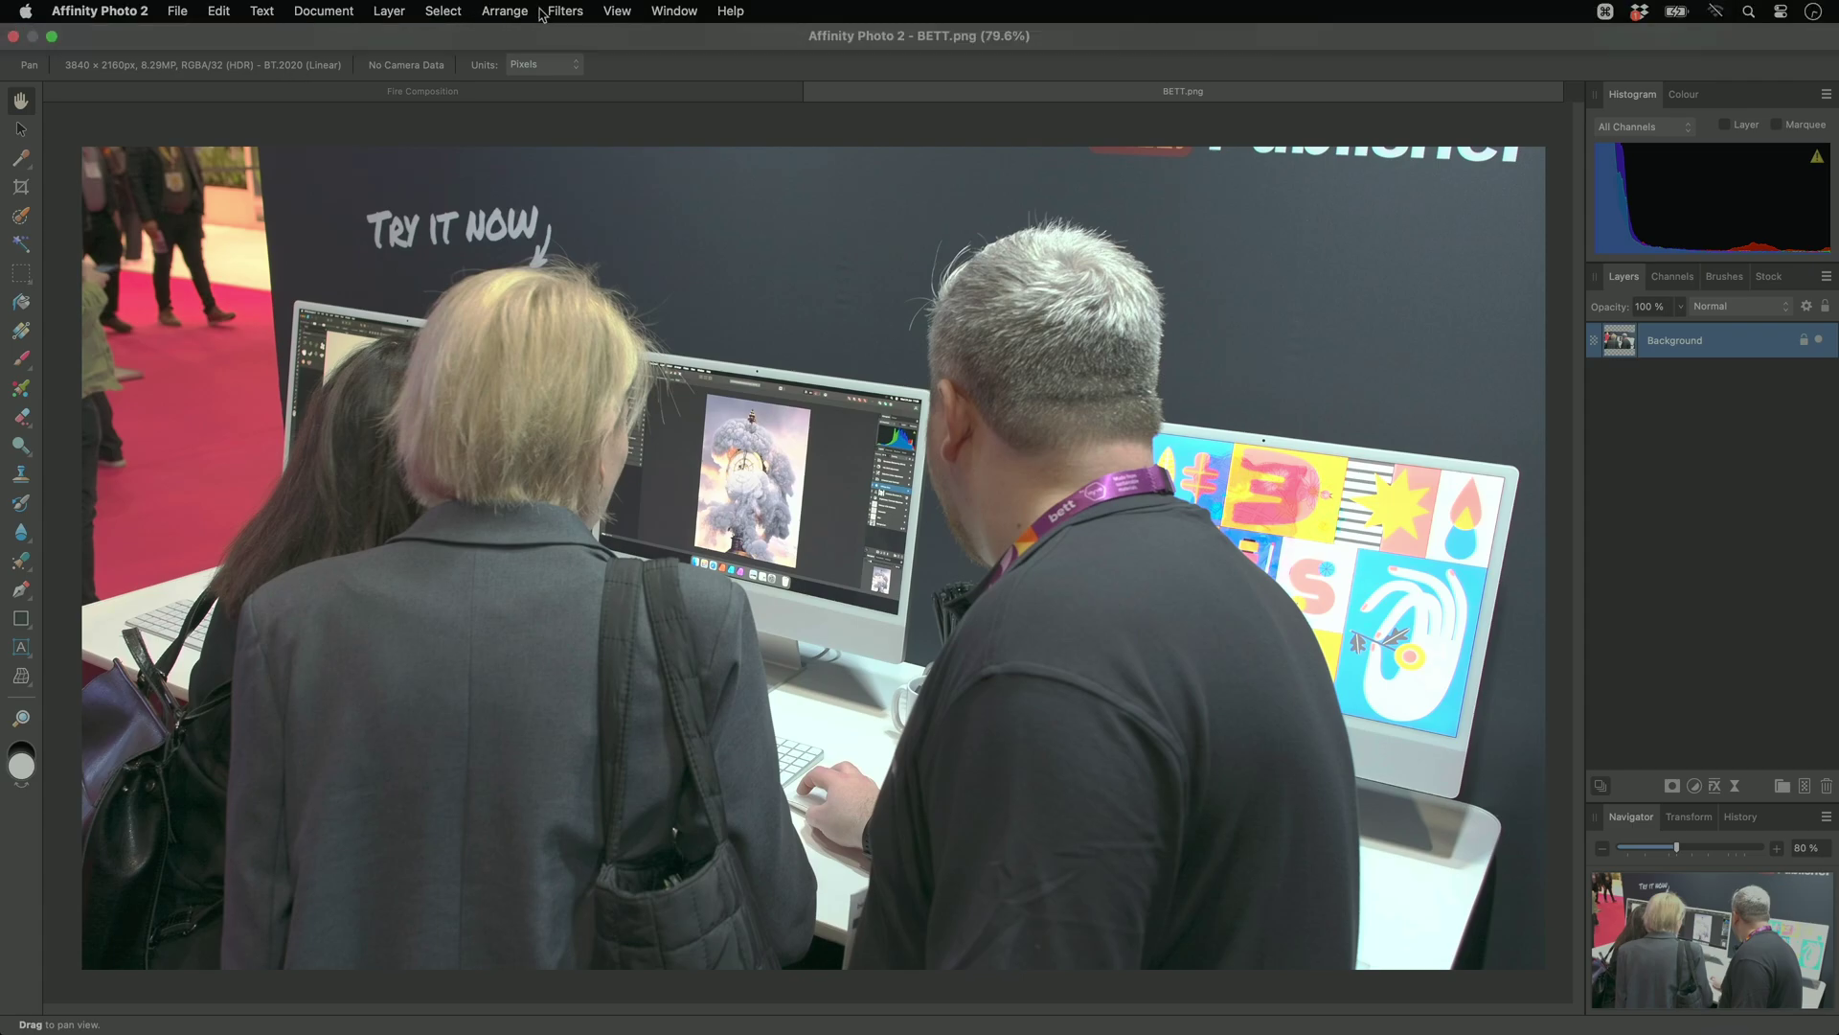
{"action": "left_click", "coordinate": [674, 11]}
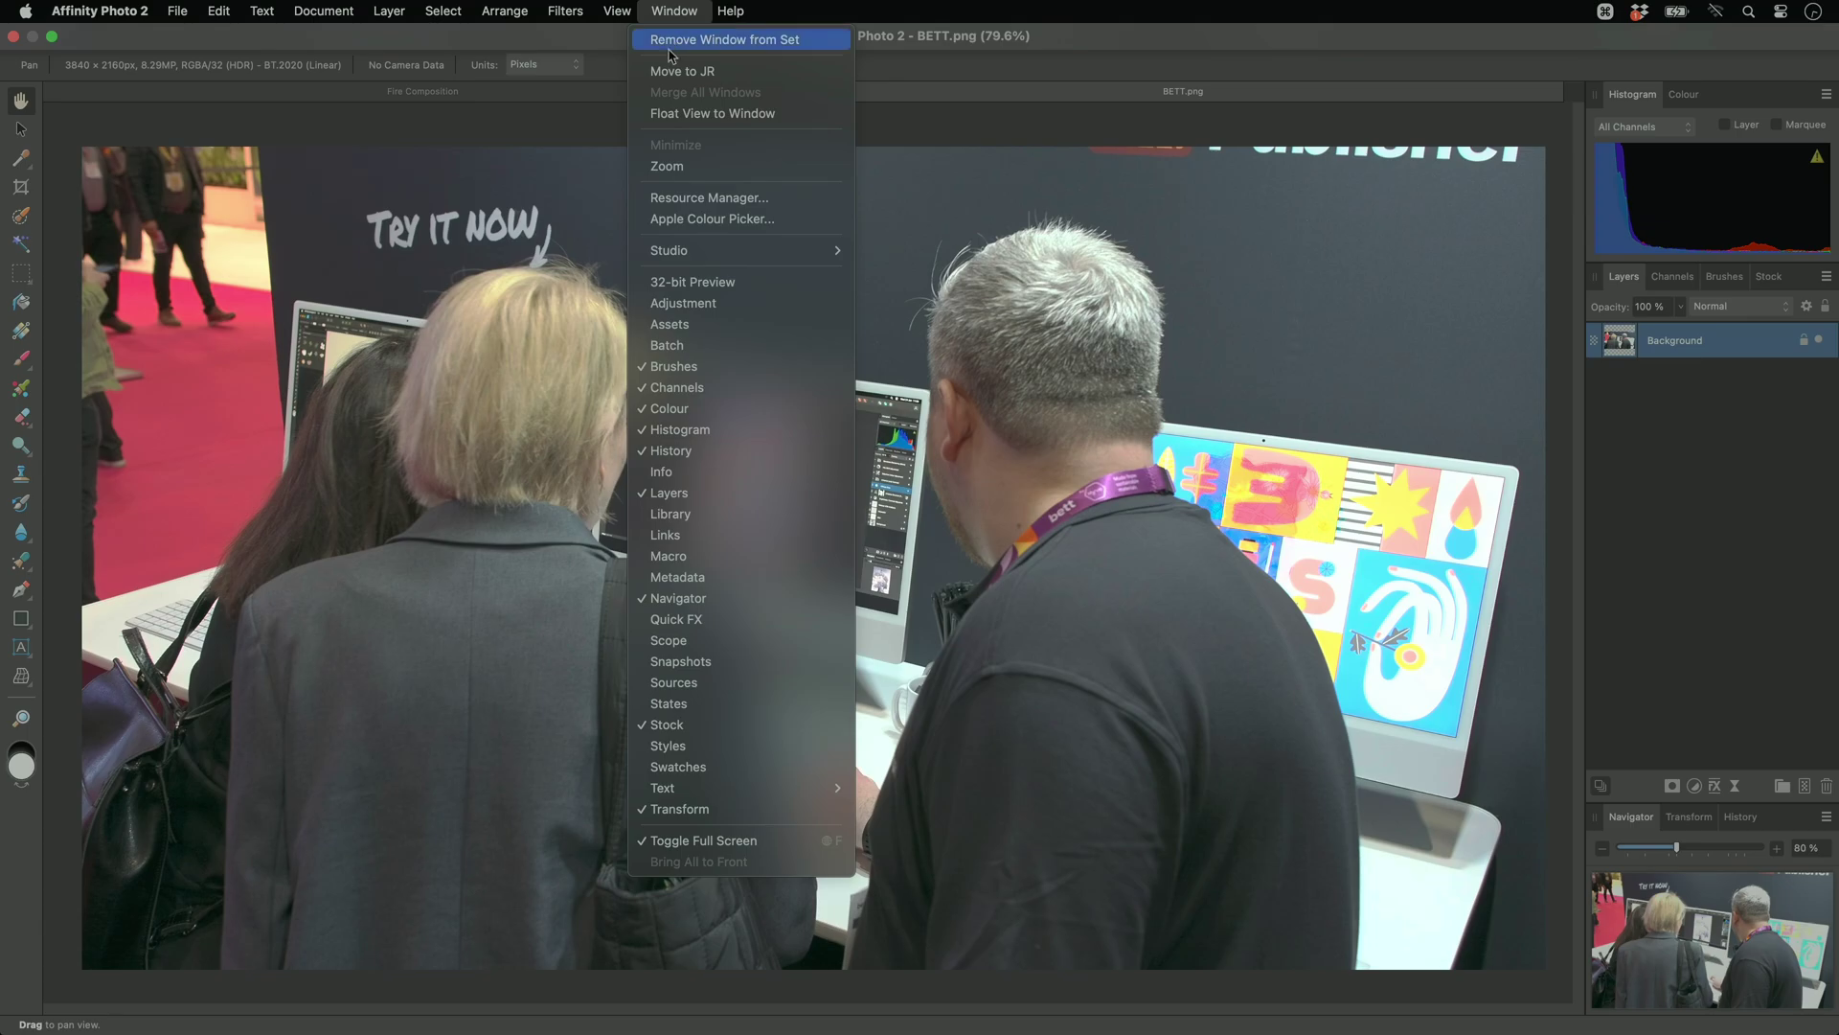
{"action": "left_click", "coordinate": [757, 285]}
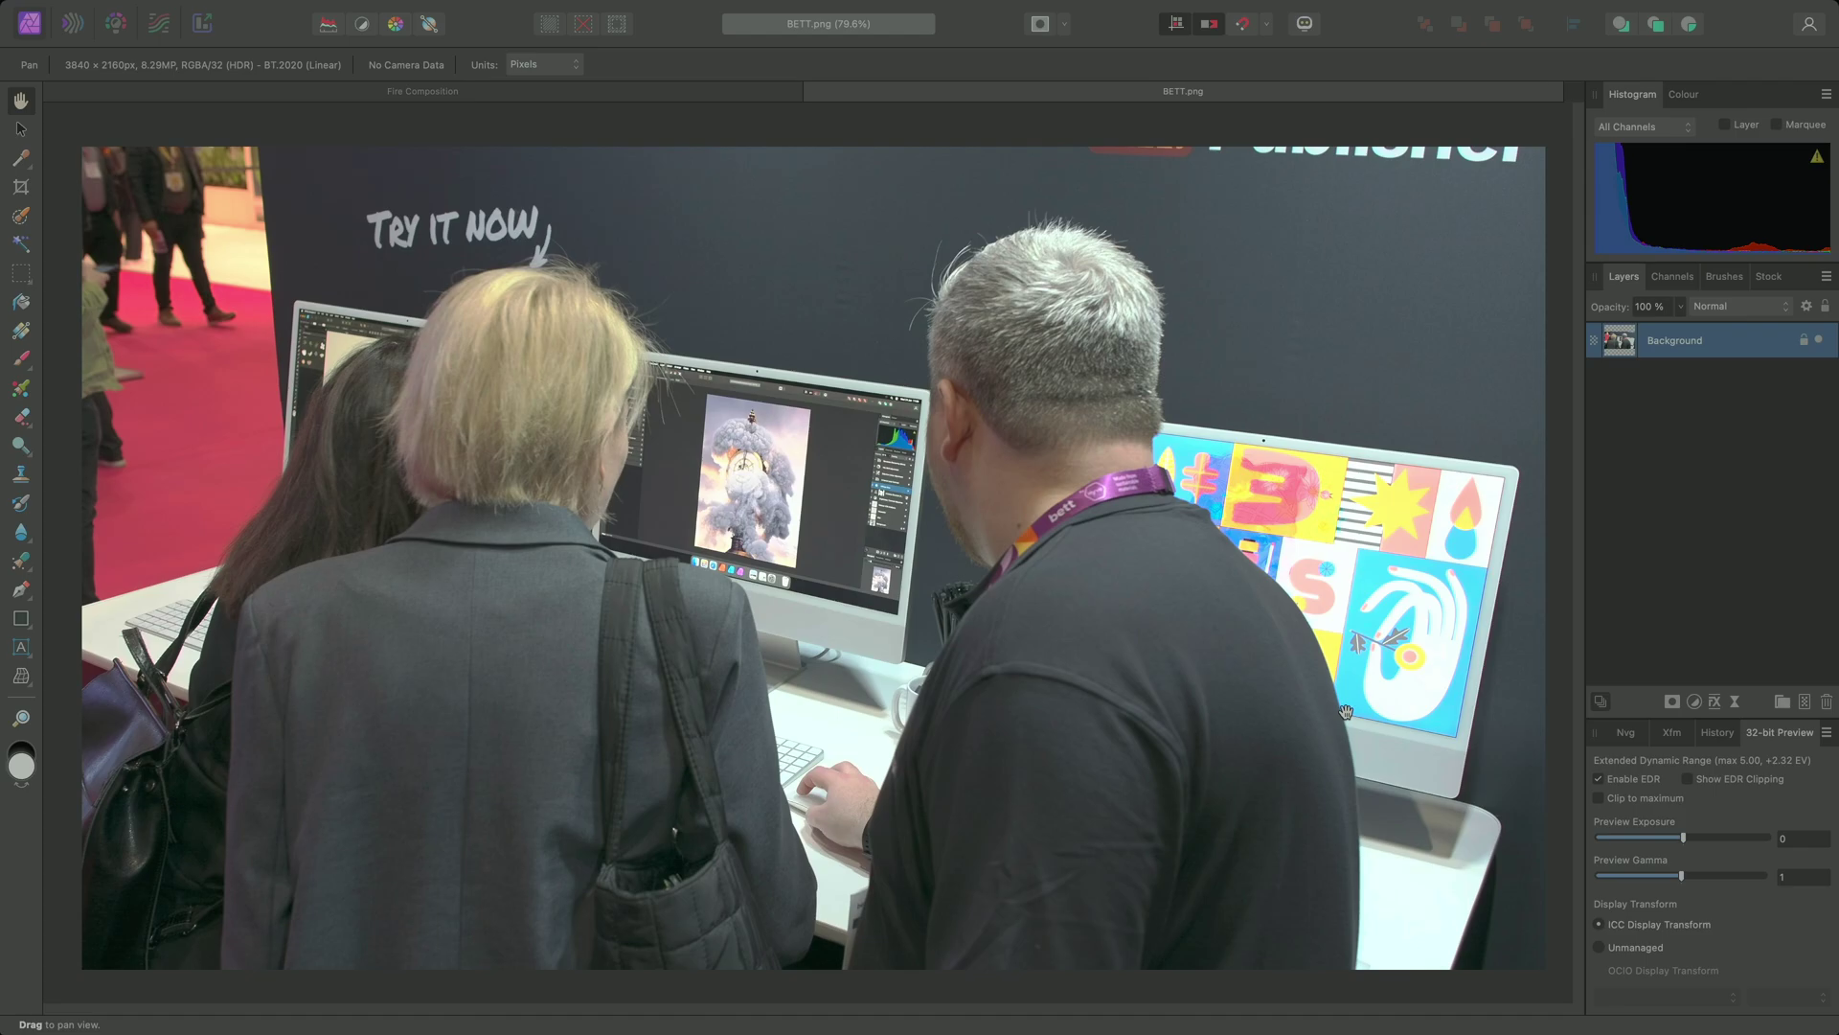
{"action": "left_click", "coordinate": [1599, 779]}
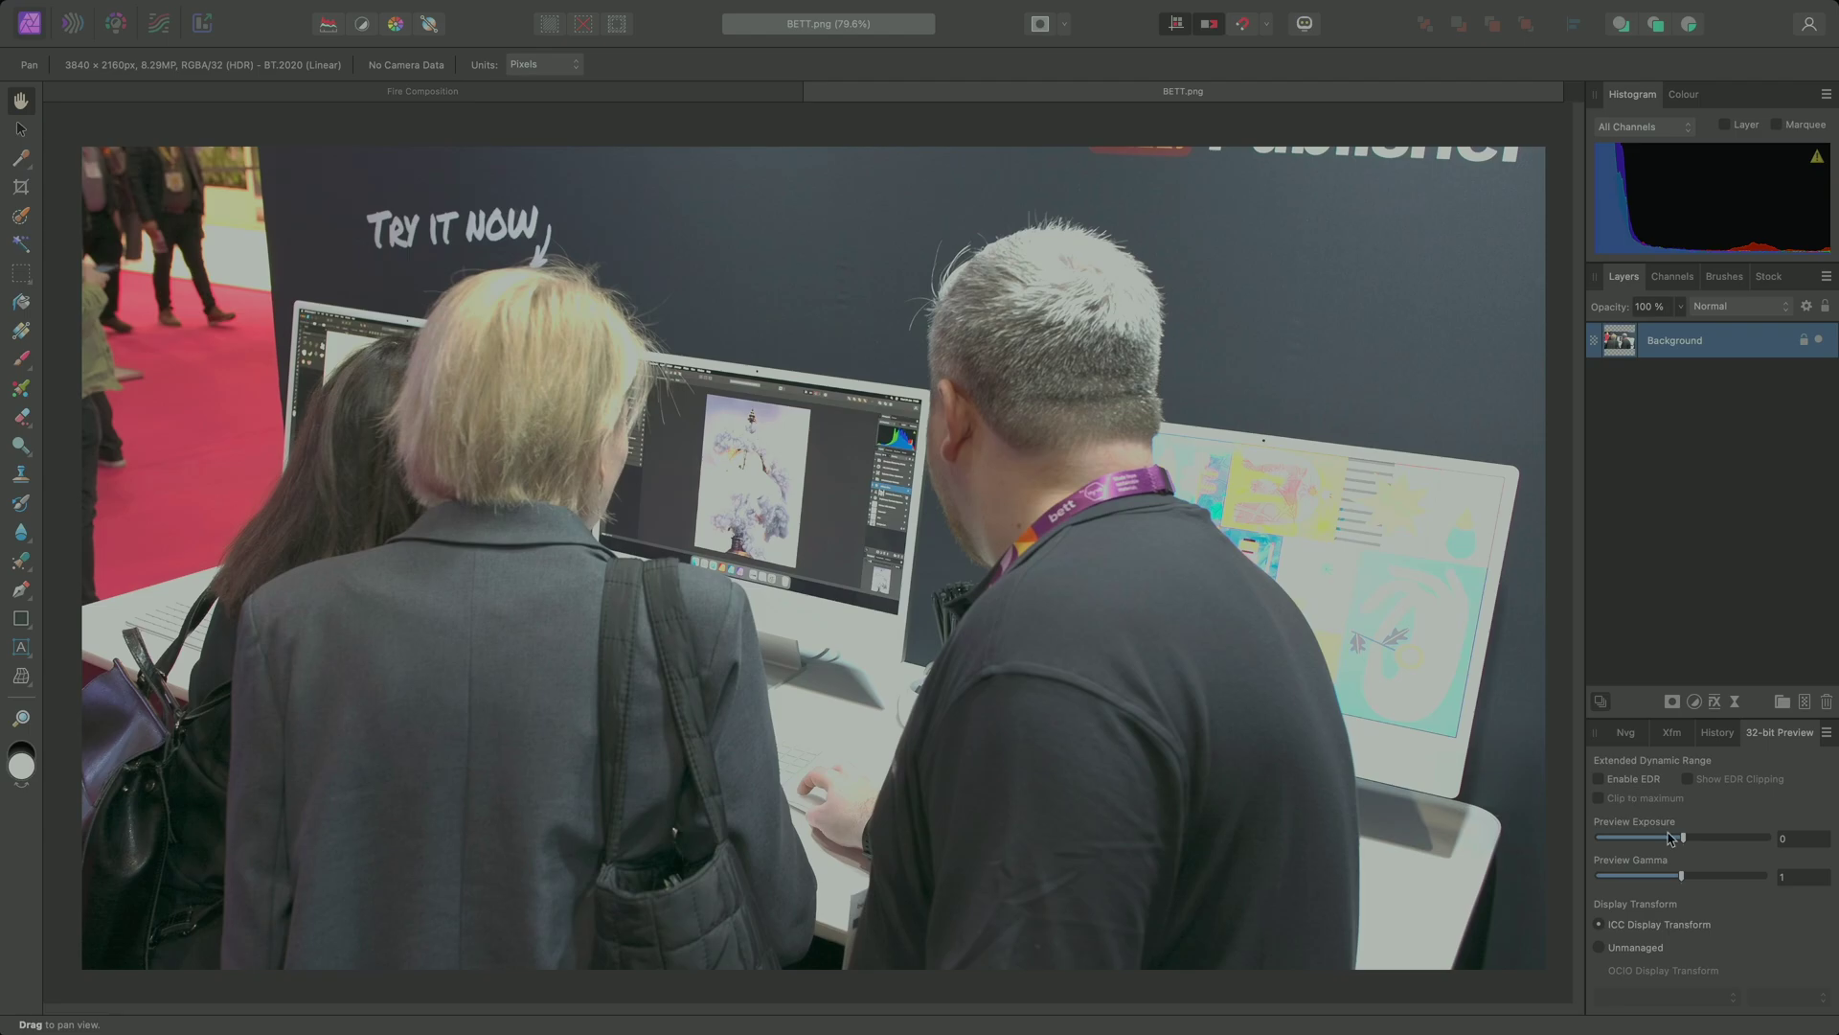
Push the preview exposure to -1.875, then above zero, then back to 0
{"action": "left_click_drag", "start_coordinate": [1682, 843], "coordinate": [1642, 843]}
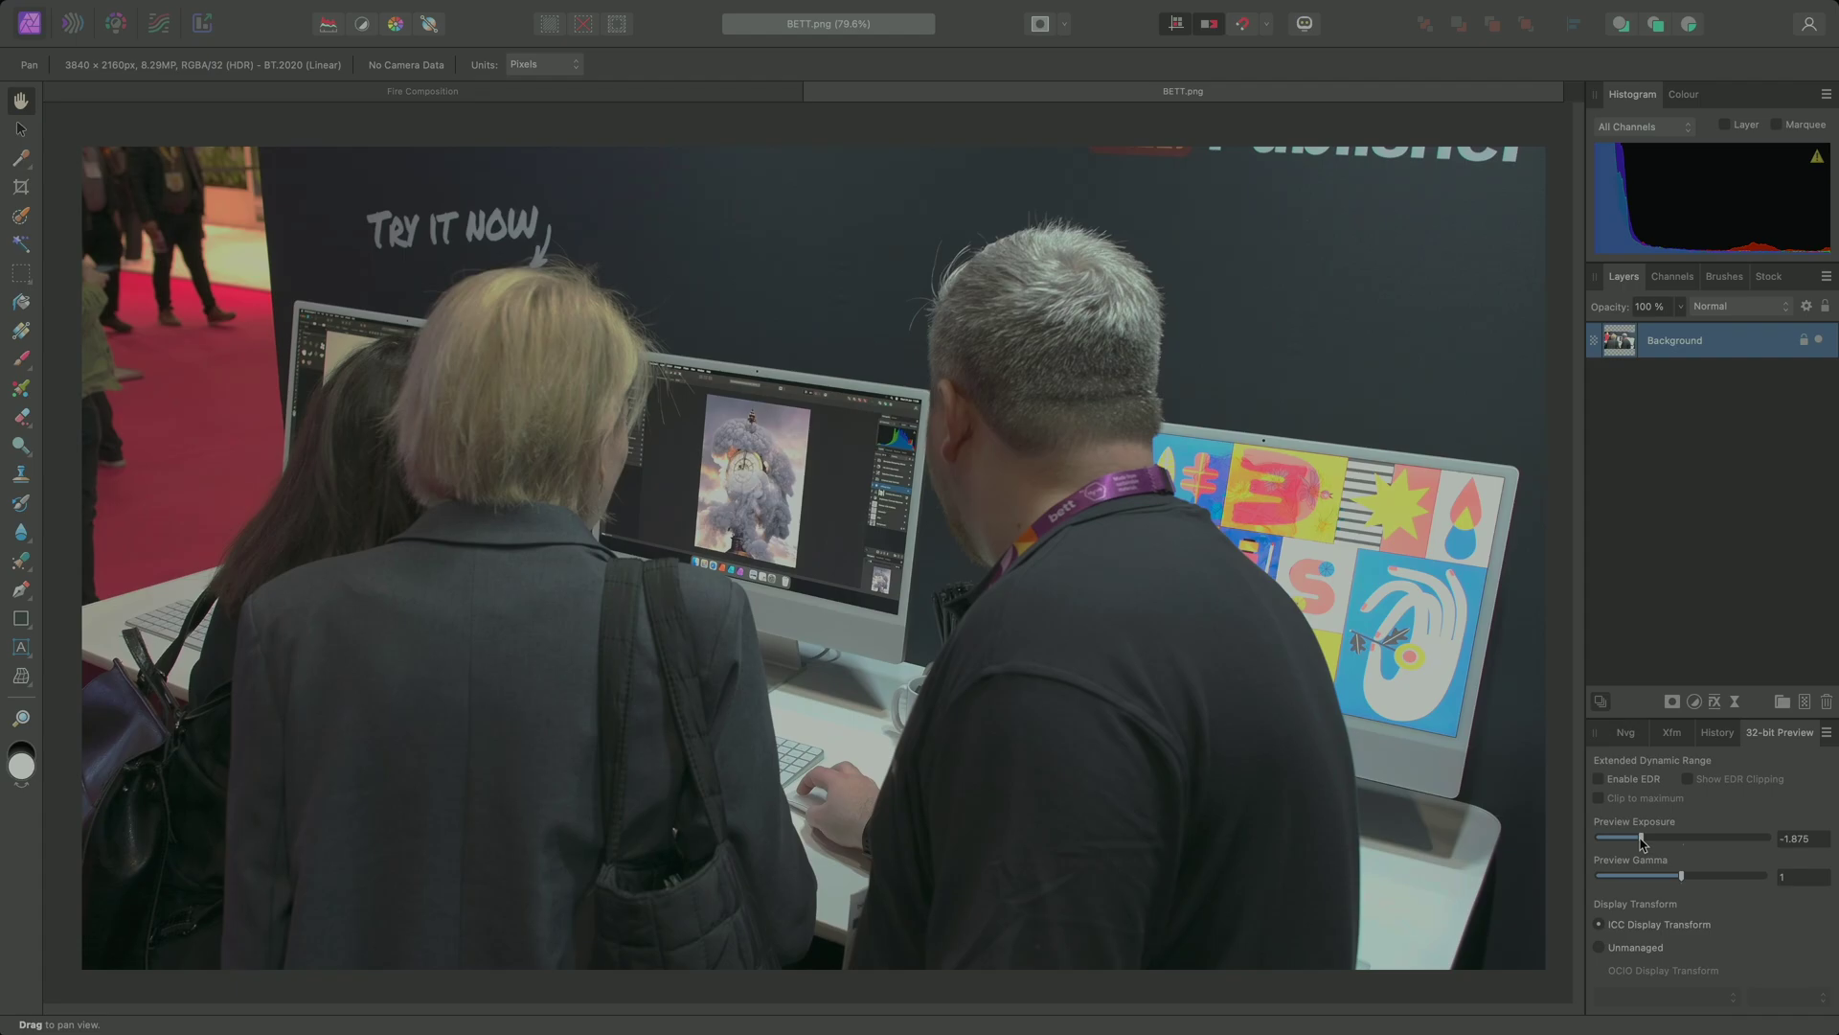
{"action": "left_click_drag", "start_coordinate": [1641, 840], "coordinate": [1717, 847]}
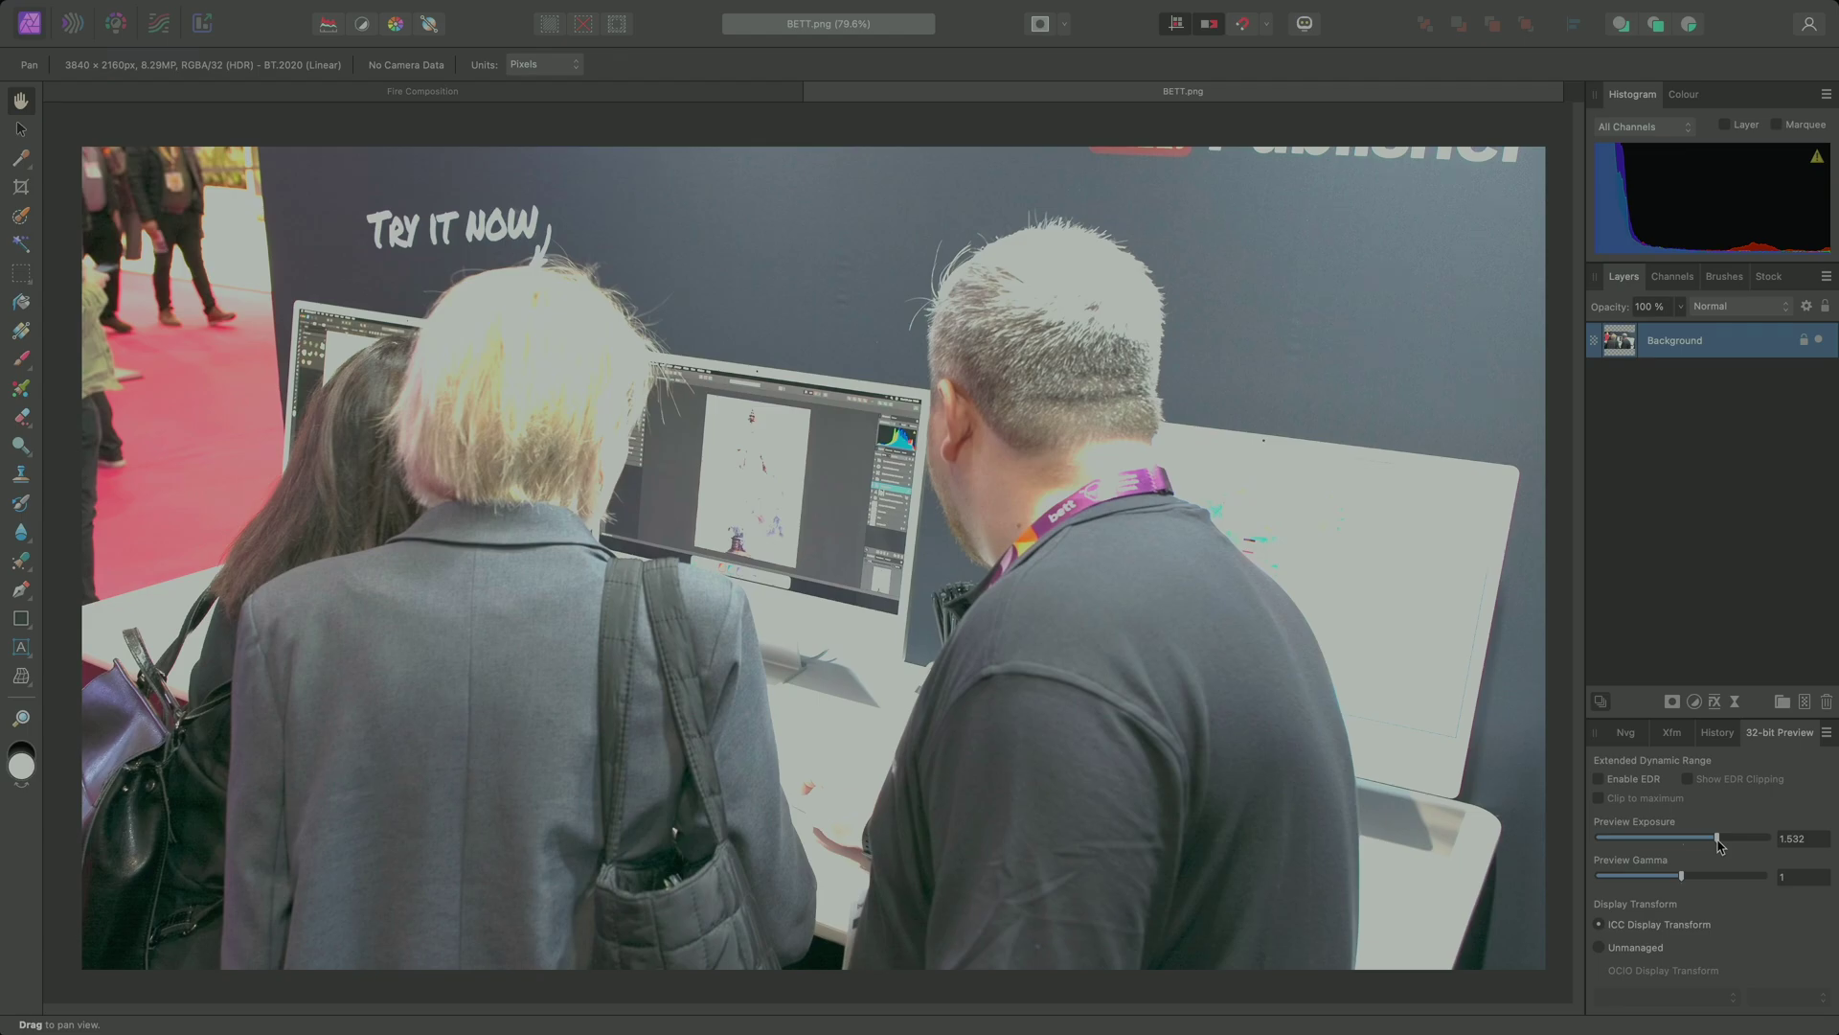
{"action": "left_click_drag", "start_coordinate": [1717, 843], "coordinate": [1684, 848]}
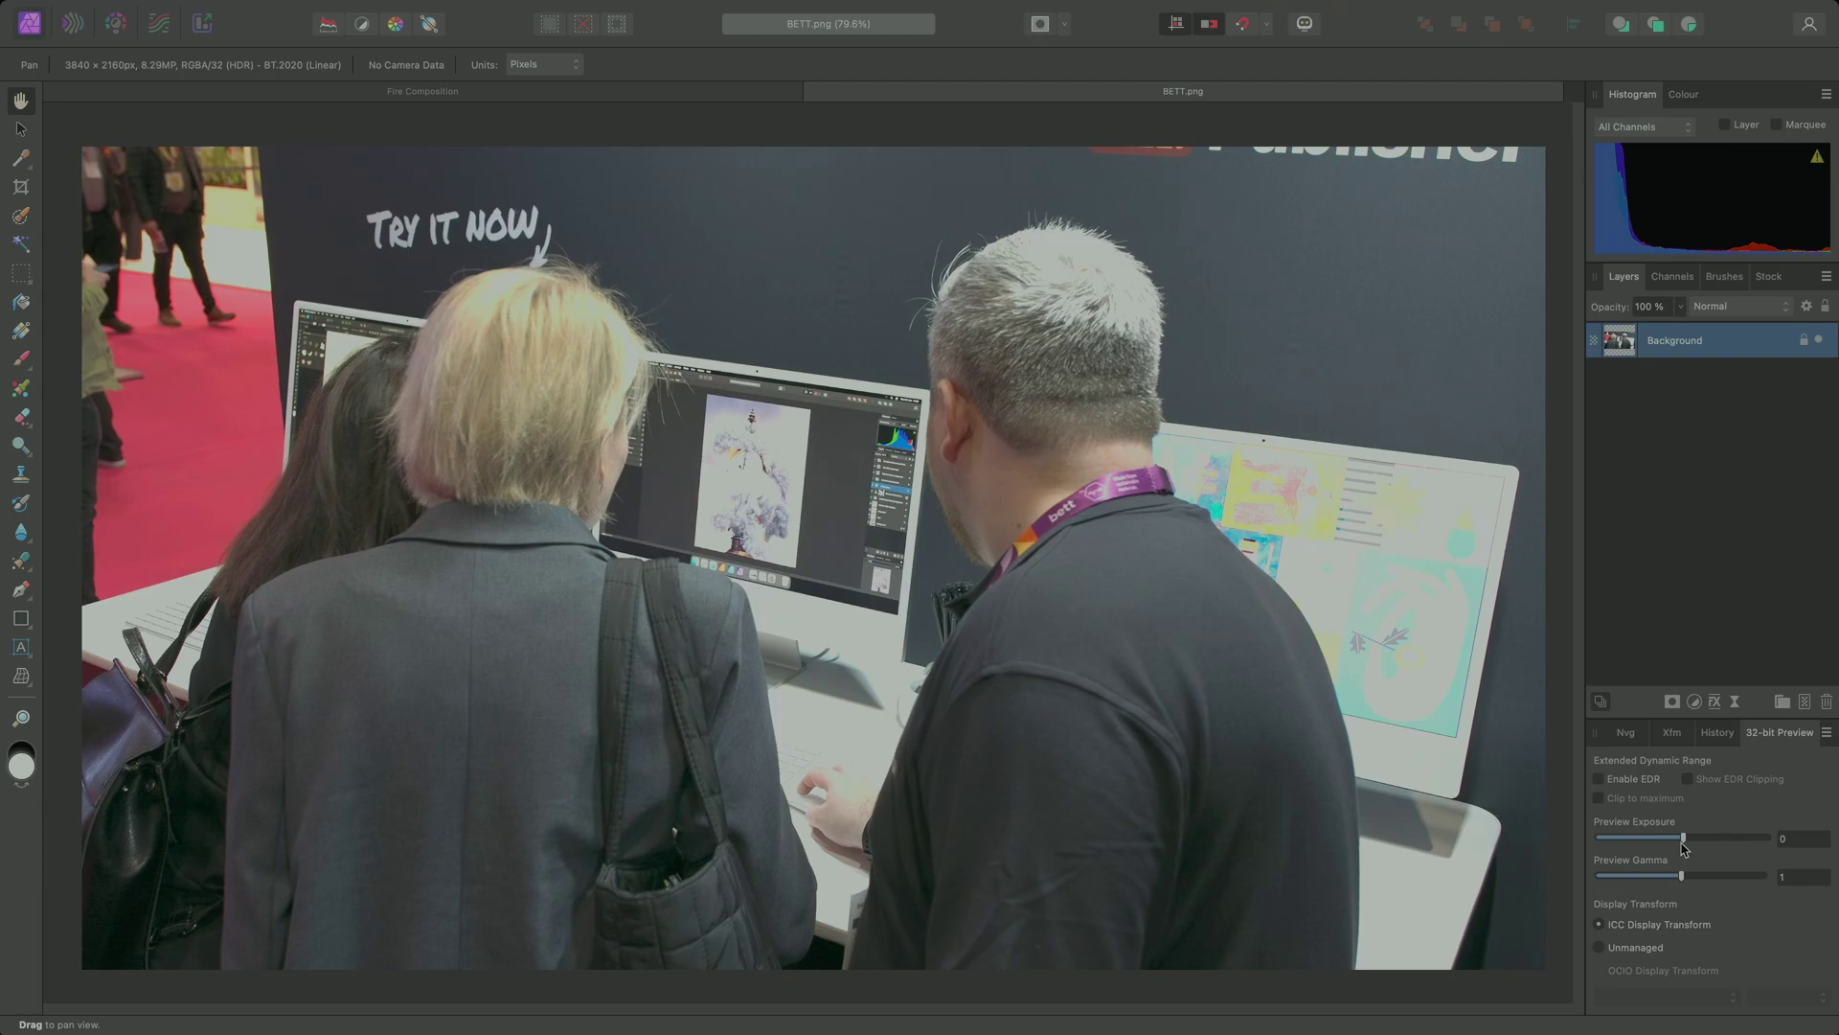
Add an Exposure adjustment layer to BETT.png and darken it to -2.134
{"action": "left_click", "coordinate": [393, 10]}
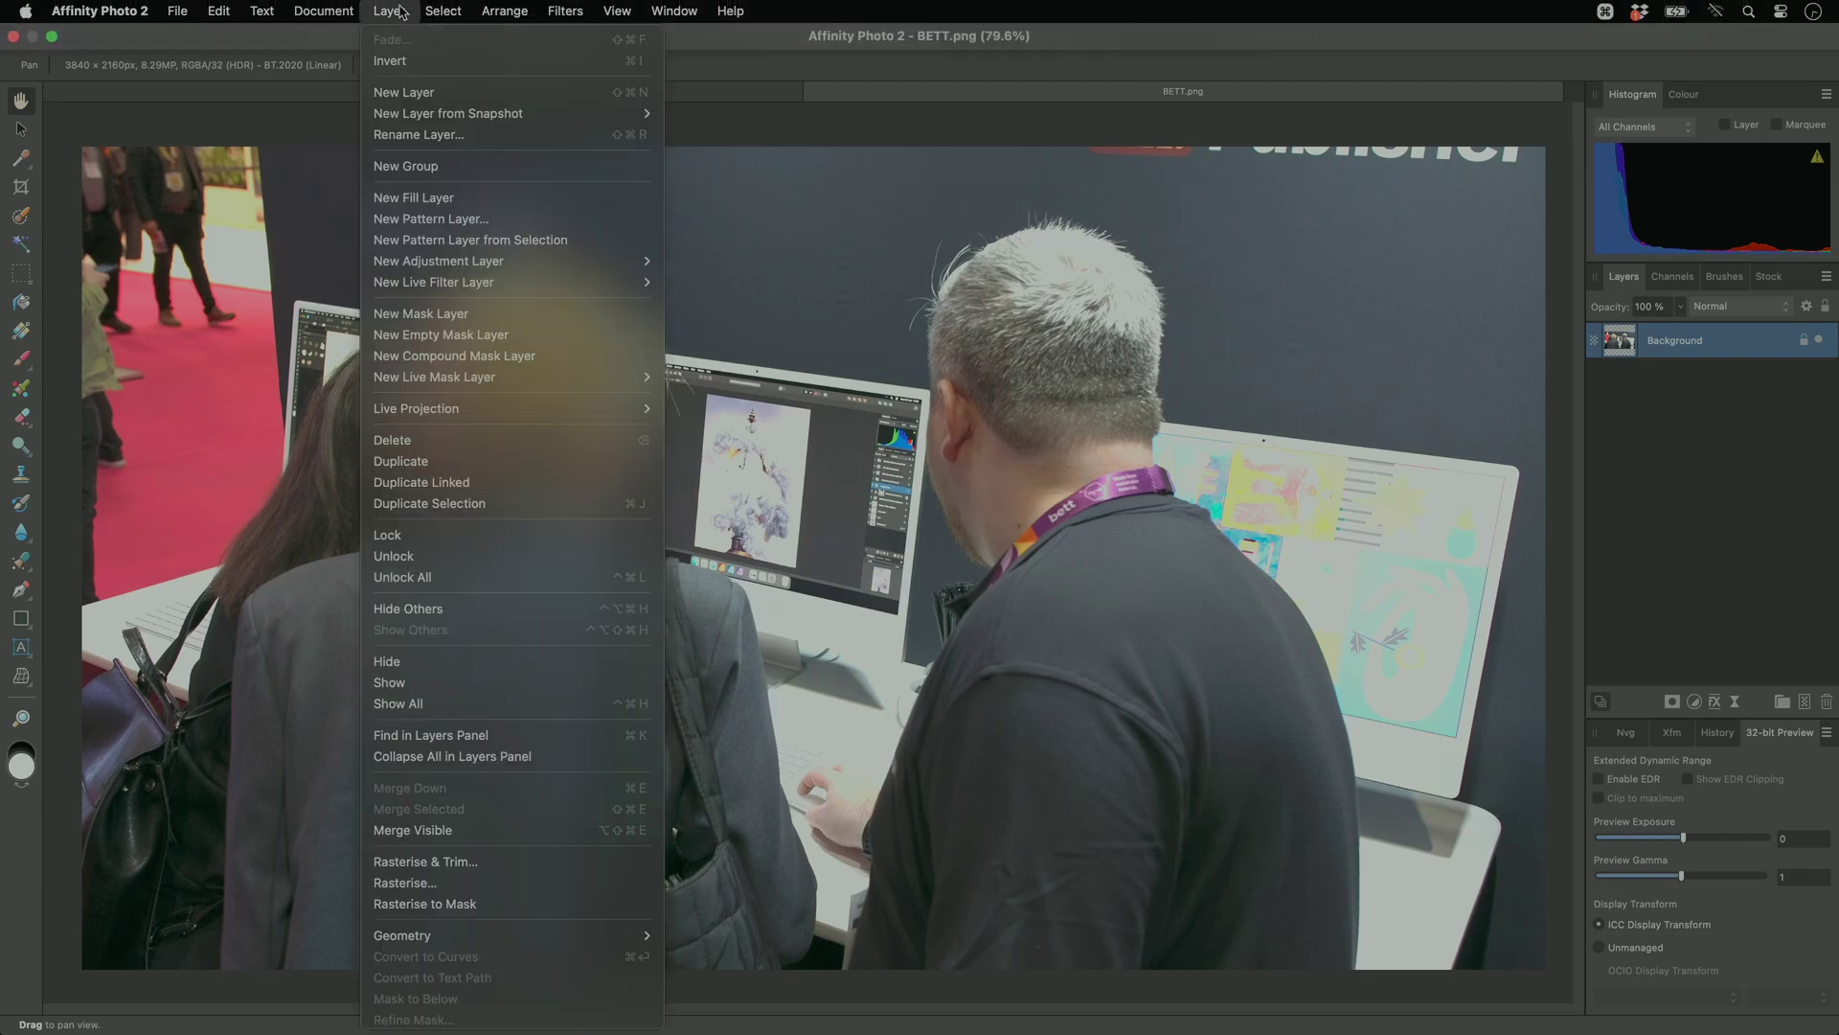
{"action": "mouse_move", "coordinate": [570, 260]}
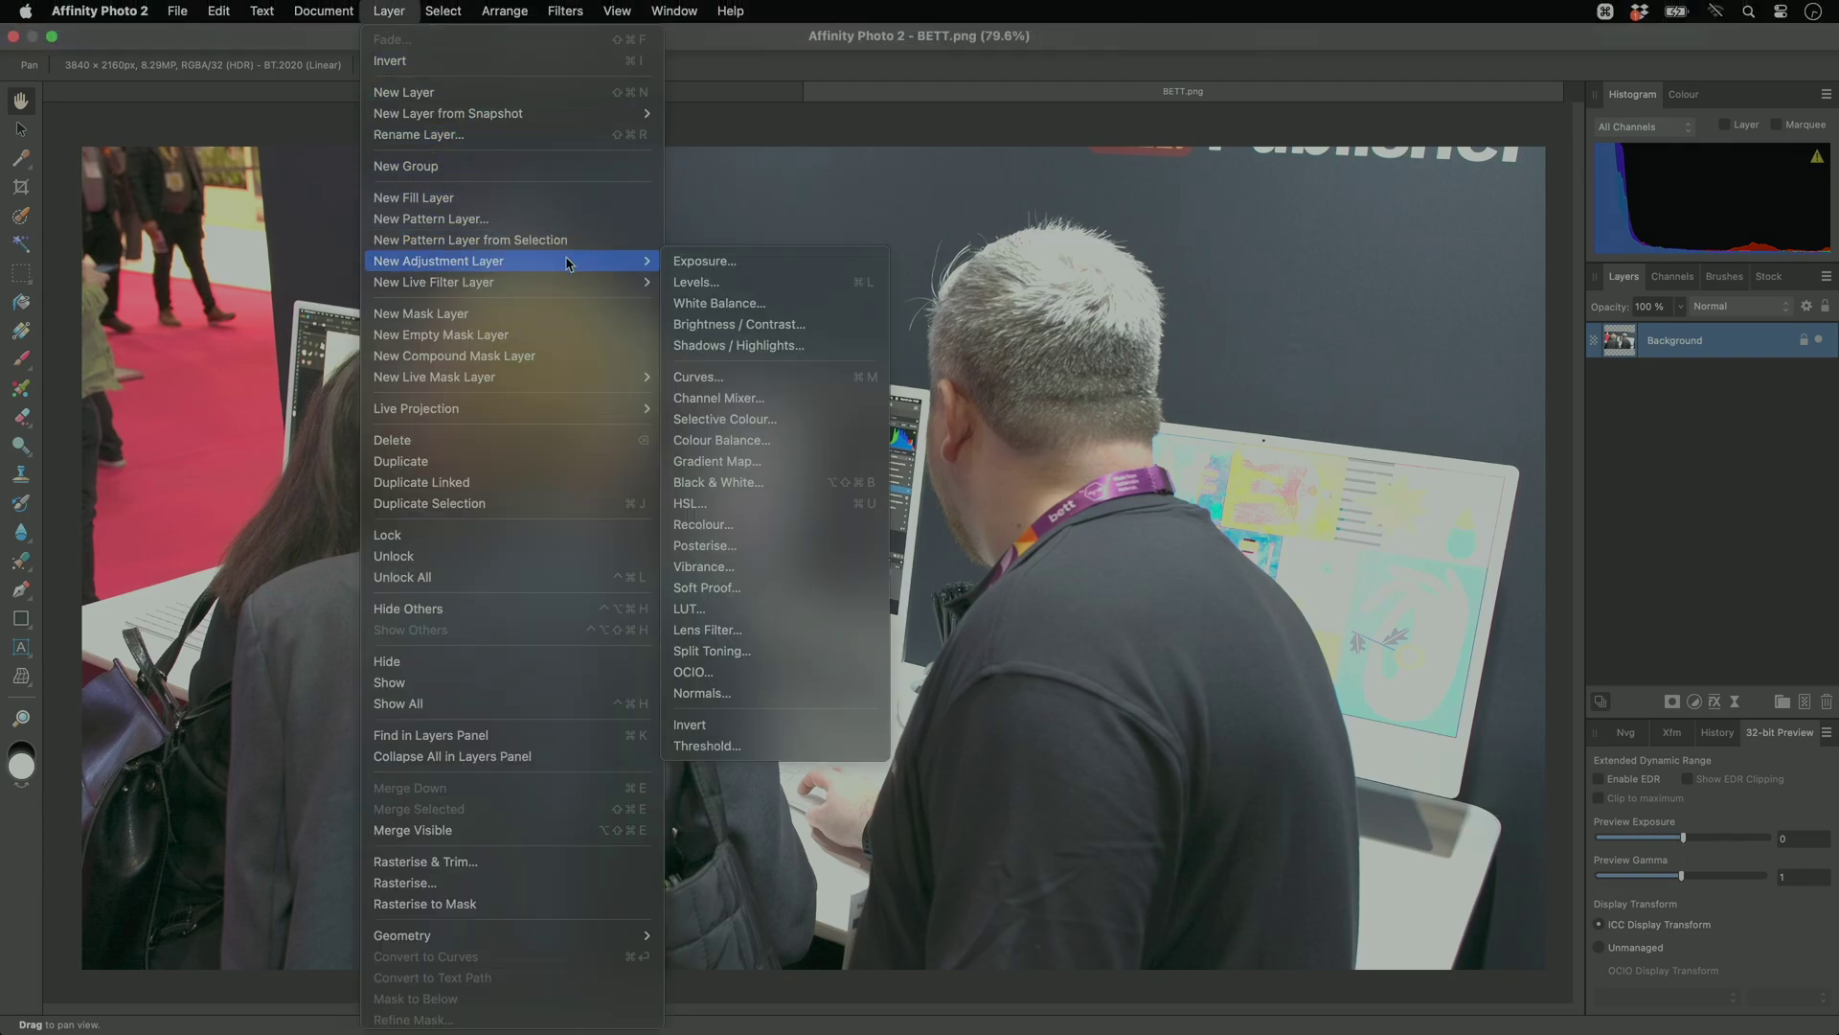
{"action": "left_click", "coordinate": [757, 270]}
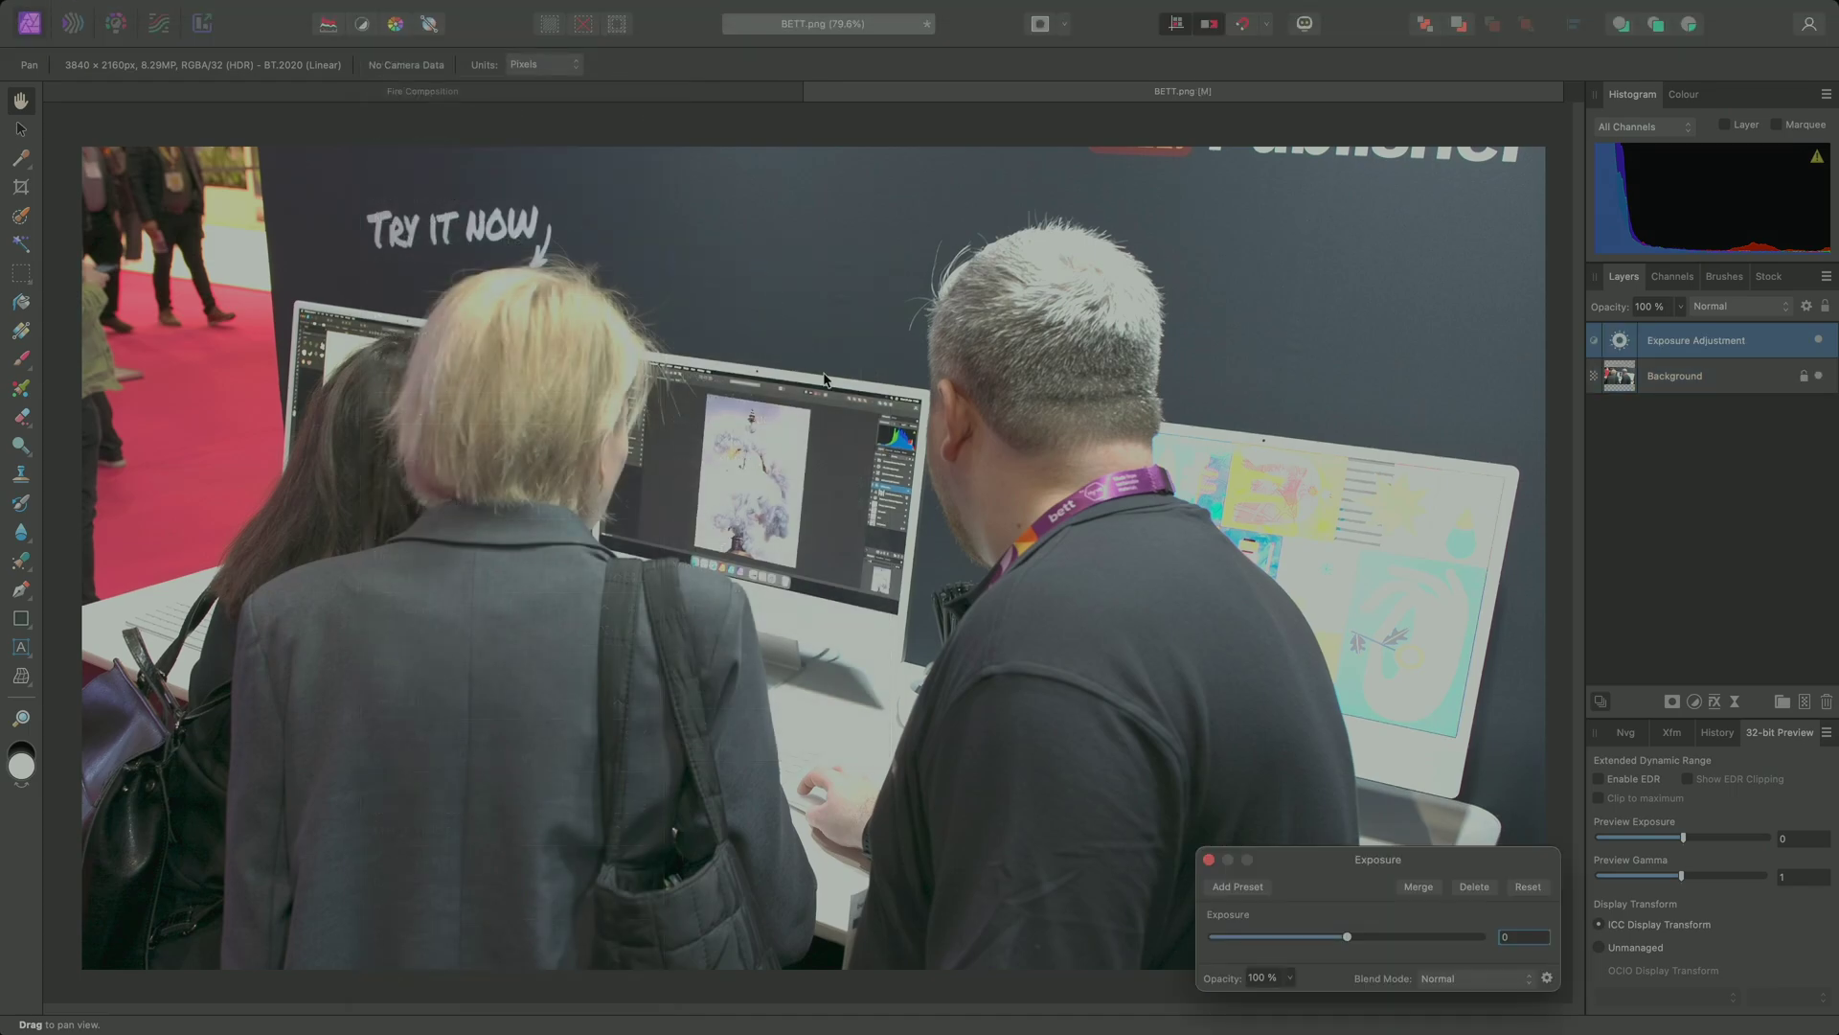
{"action": "left_click_drag", "start_coordinate": [1346, 937], "coordinate": [1308, 939]}
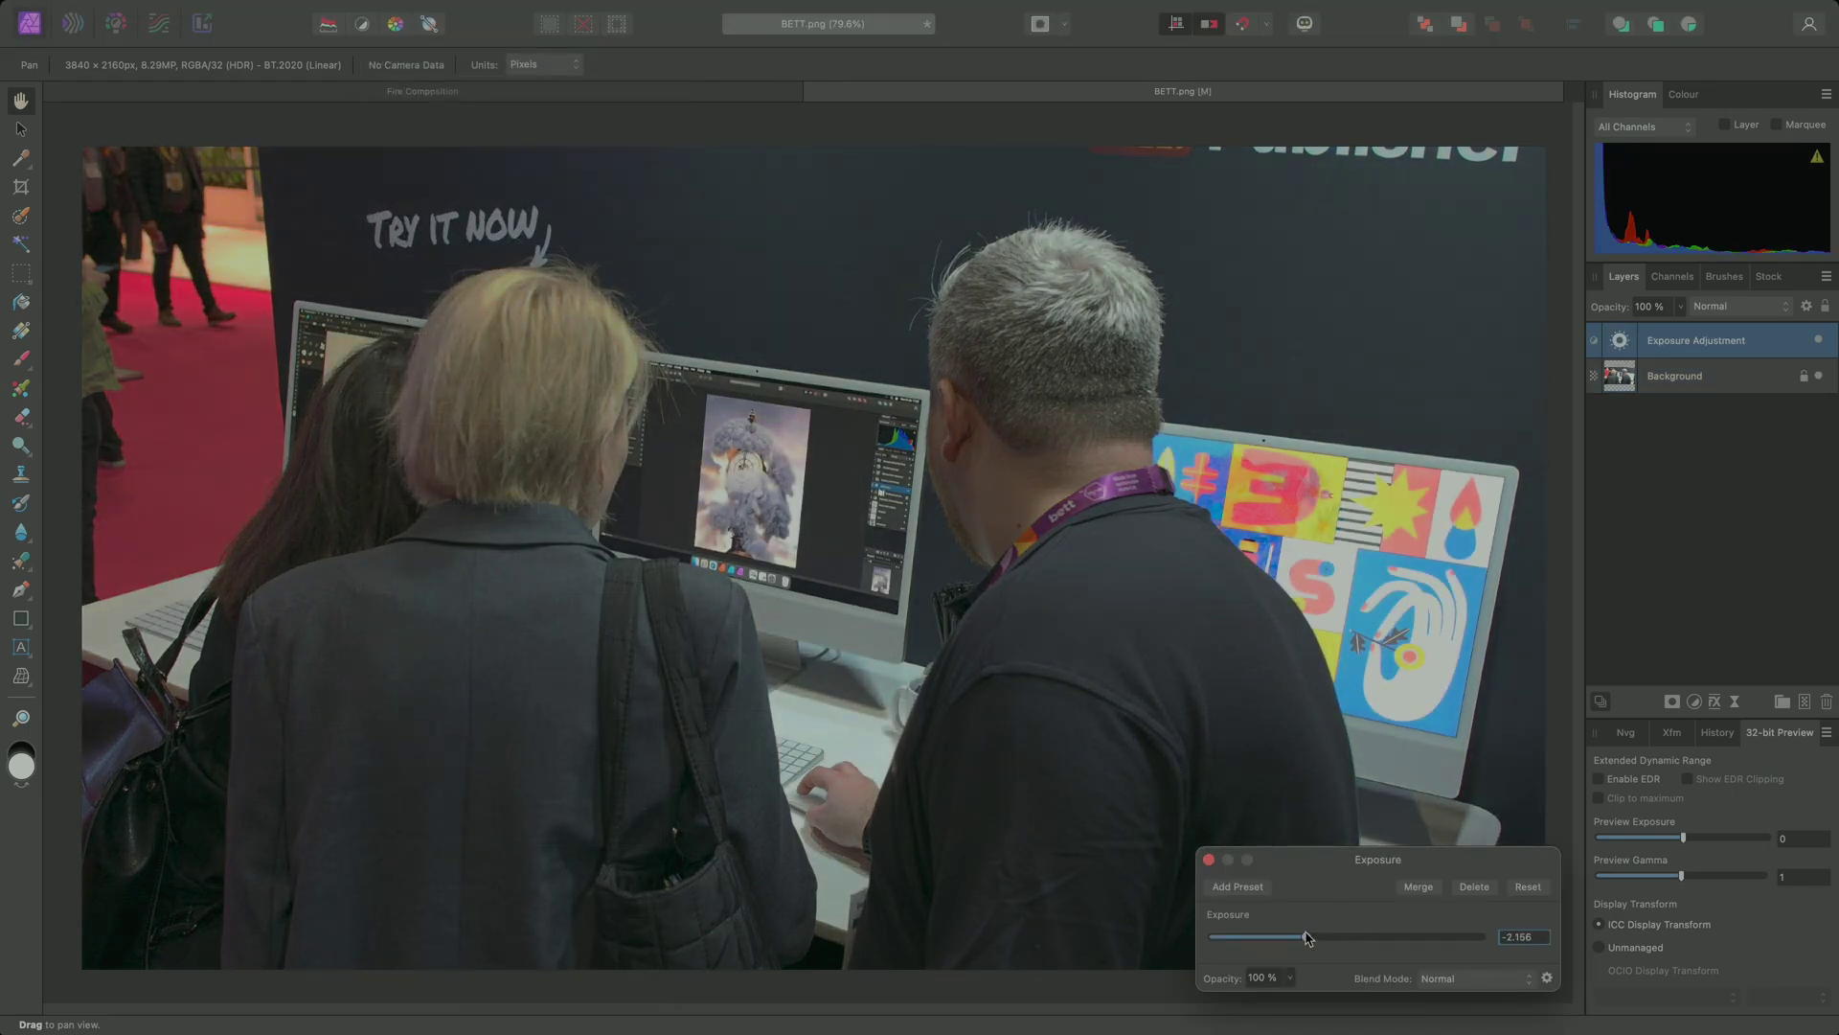
{"action": "left_click", "coordinate": [1209, 859]}
Close BETT.png without saving, then close Fire Composition
{"action": "key", "text": "super+w"}
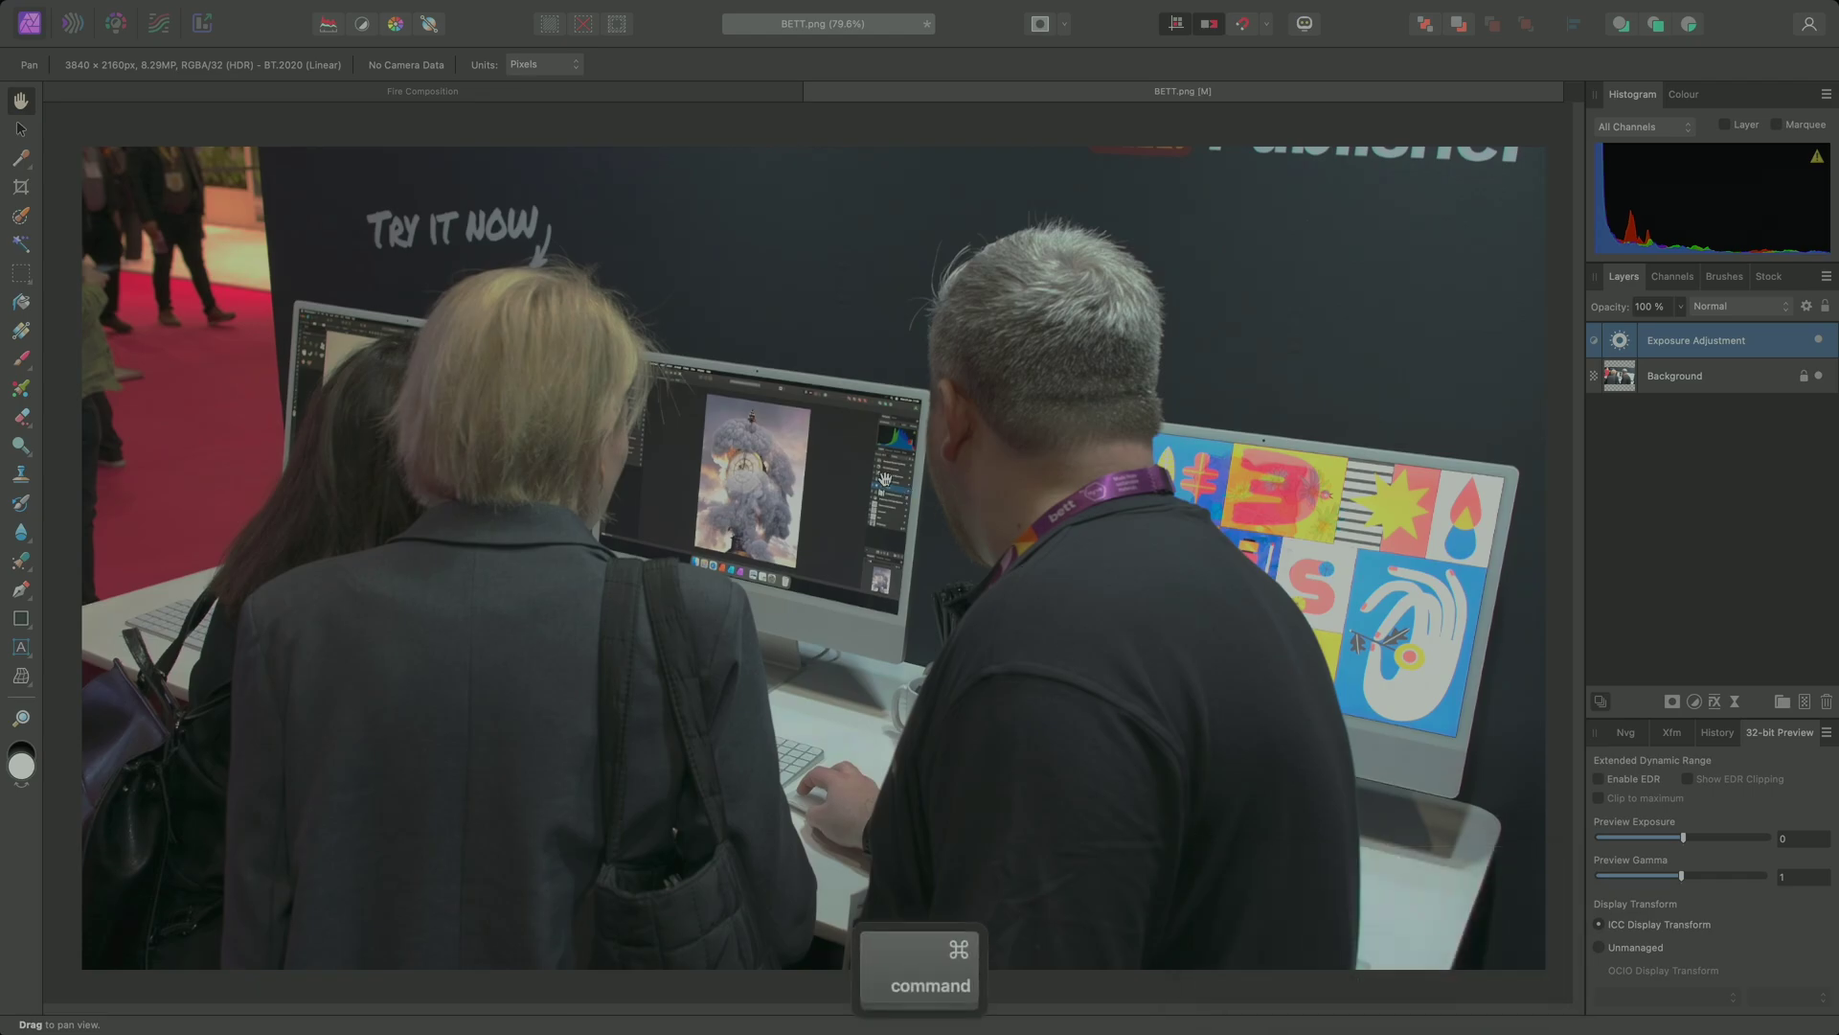
{"action": "left_click", "coordinate": [894, 396]}
{"action": "key", "text": "super+w"}
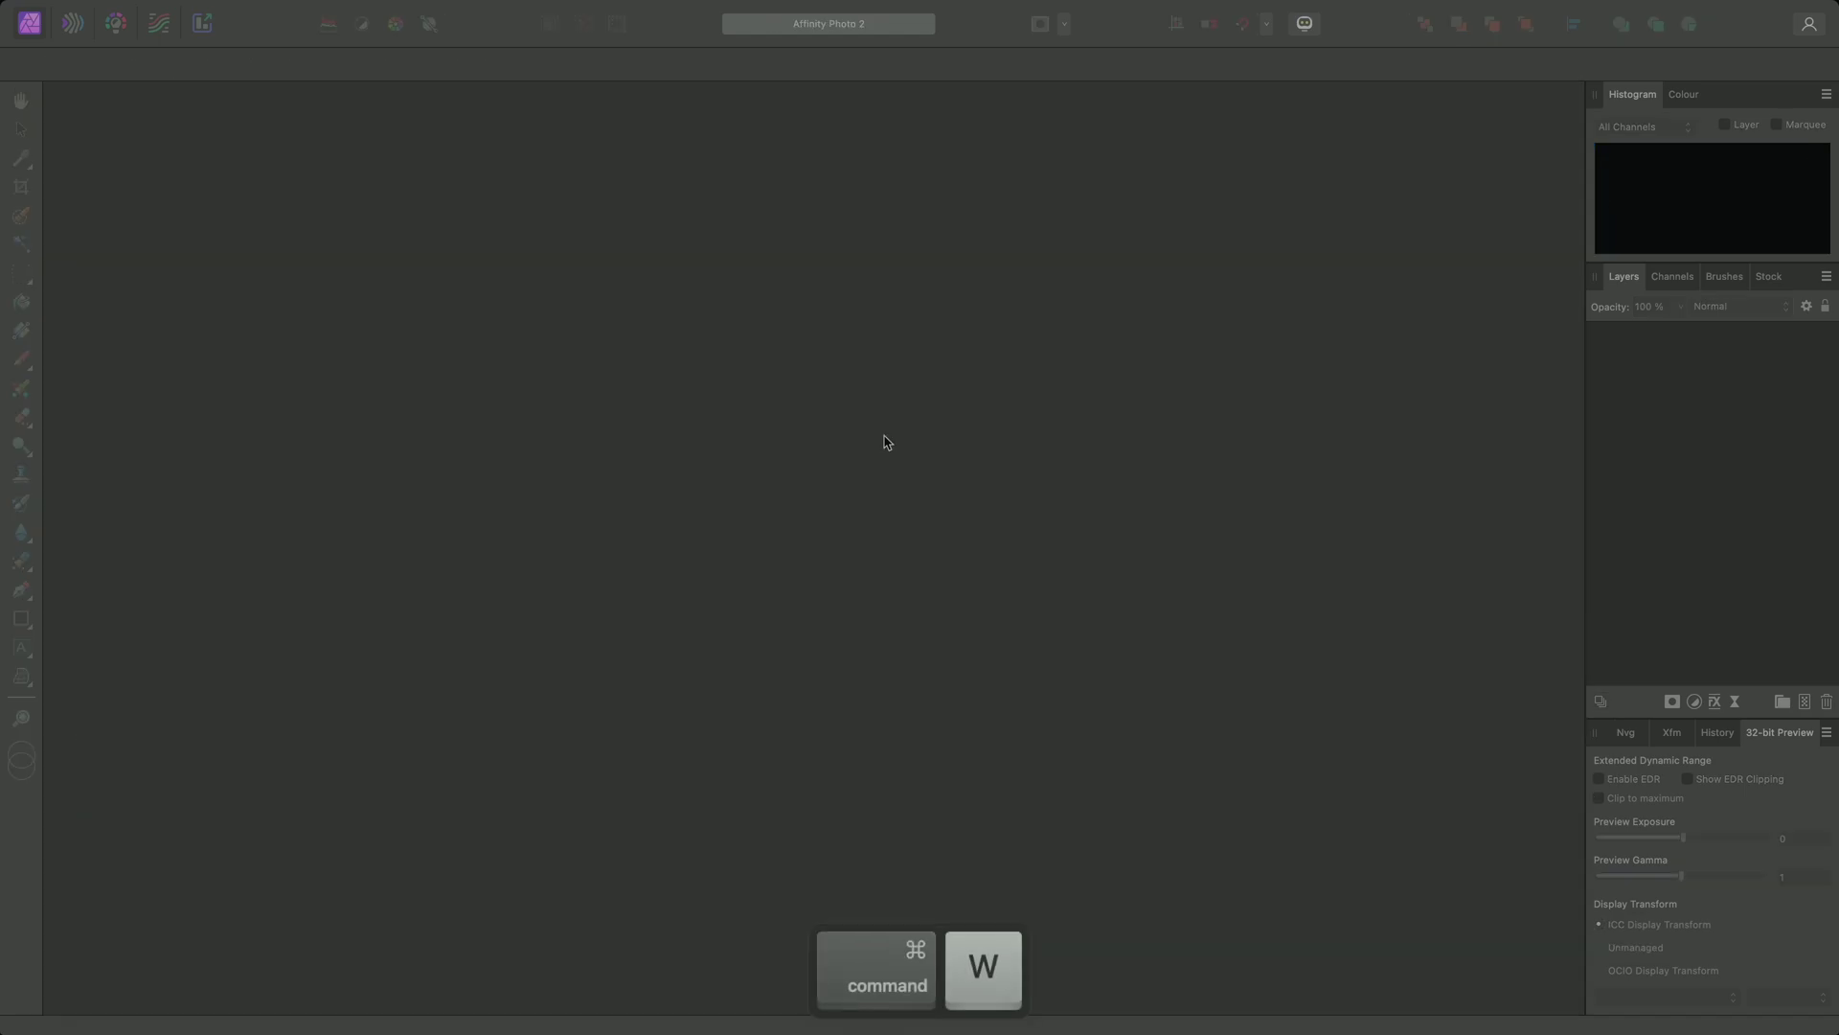
Quick Look _1190462.dng in Finder's PNG HDR Import and Export folder, then return to Affinity Photo 2
{"action": "key", "text": "super+Tab"}
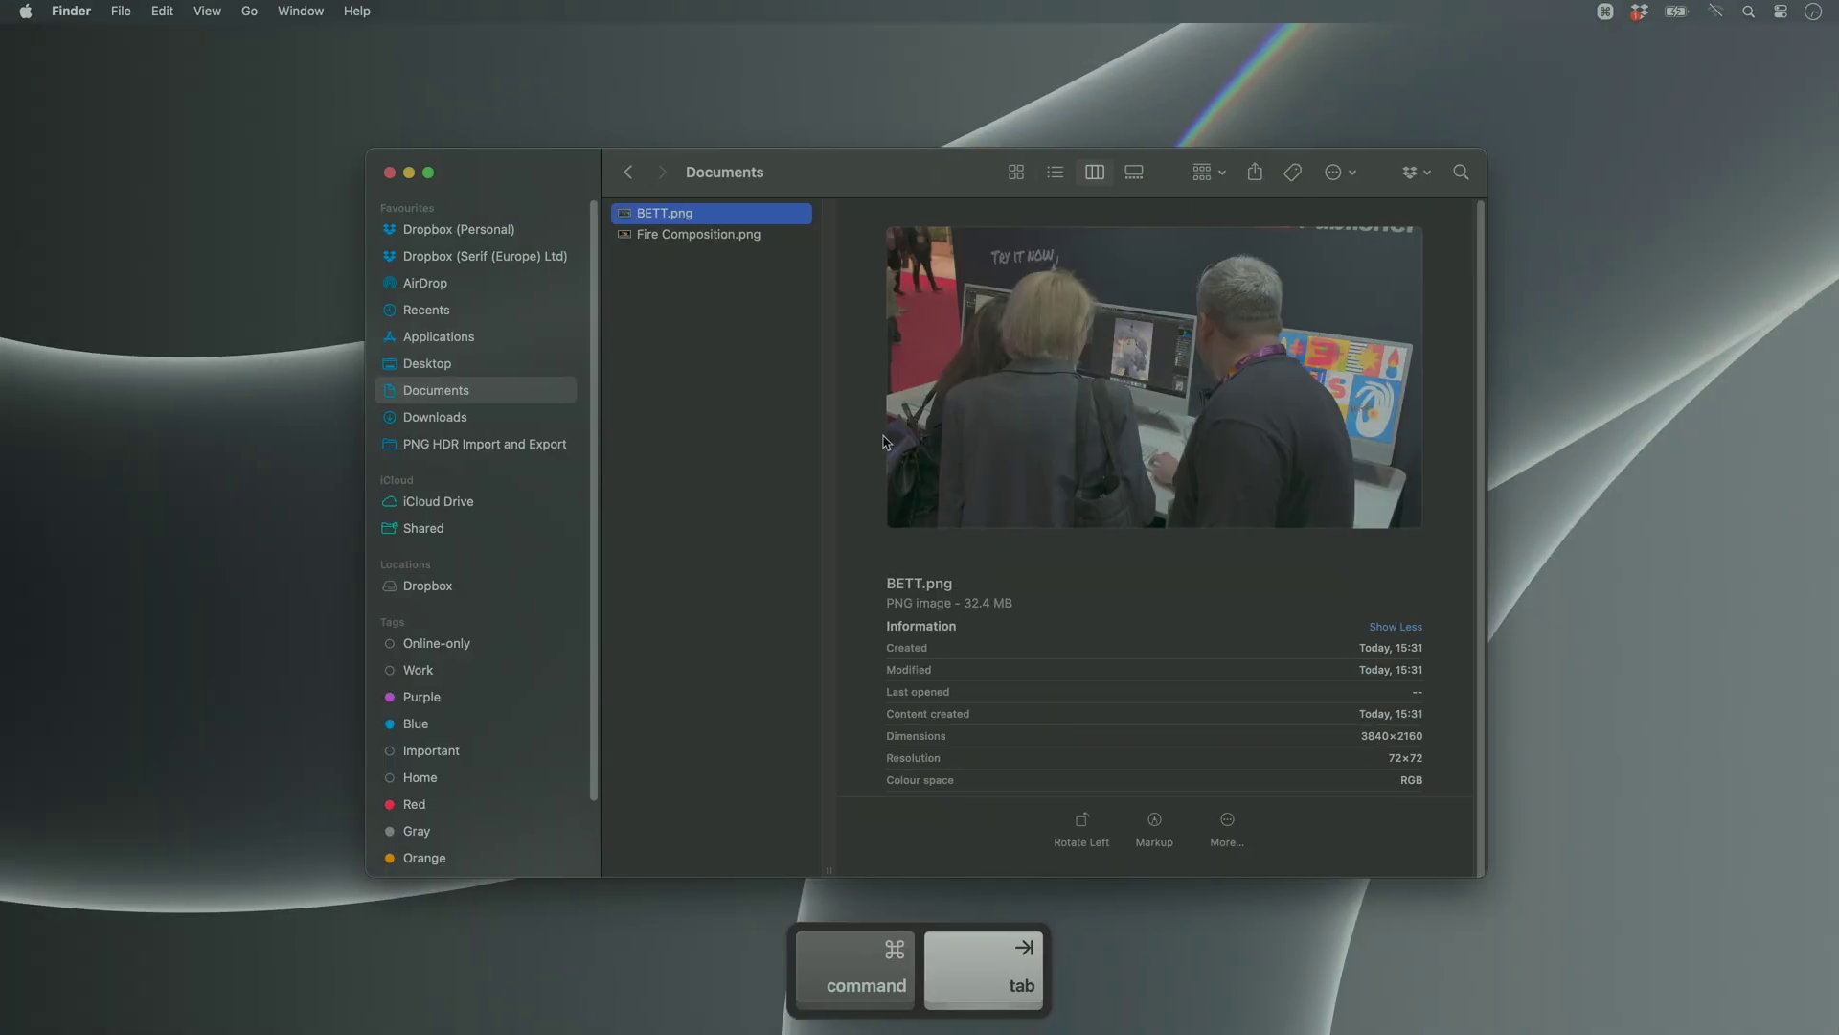
{"action": "left_click", "coordinate": [566, 446]}
{"action": "left_click", "coordinate": [720, 247]}
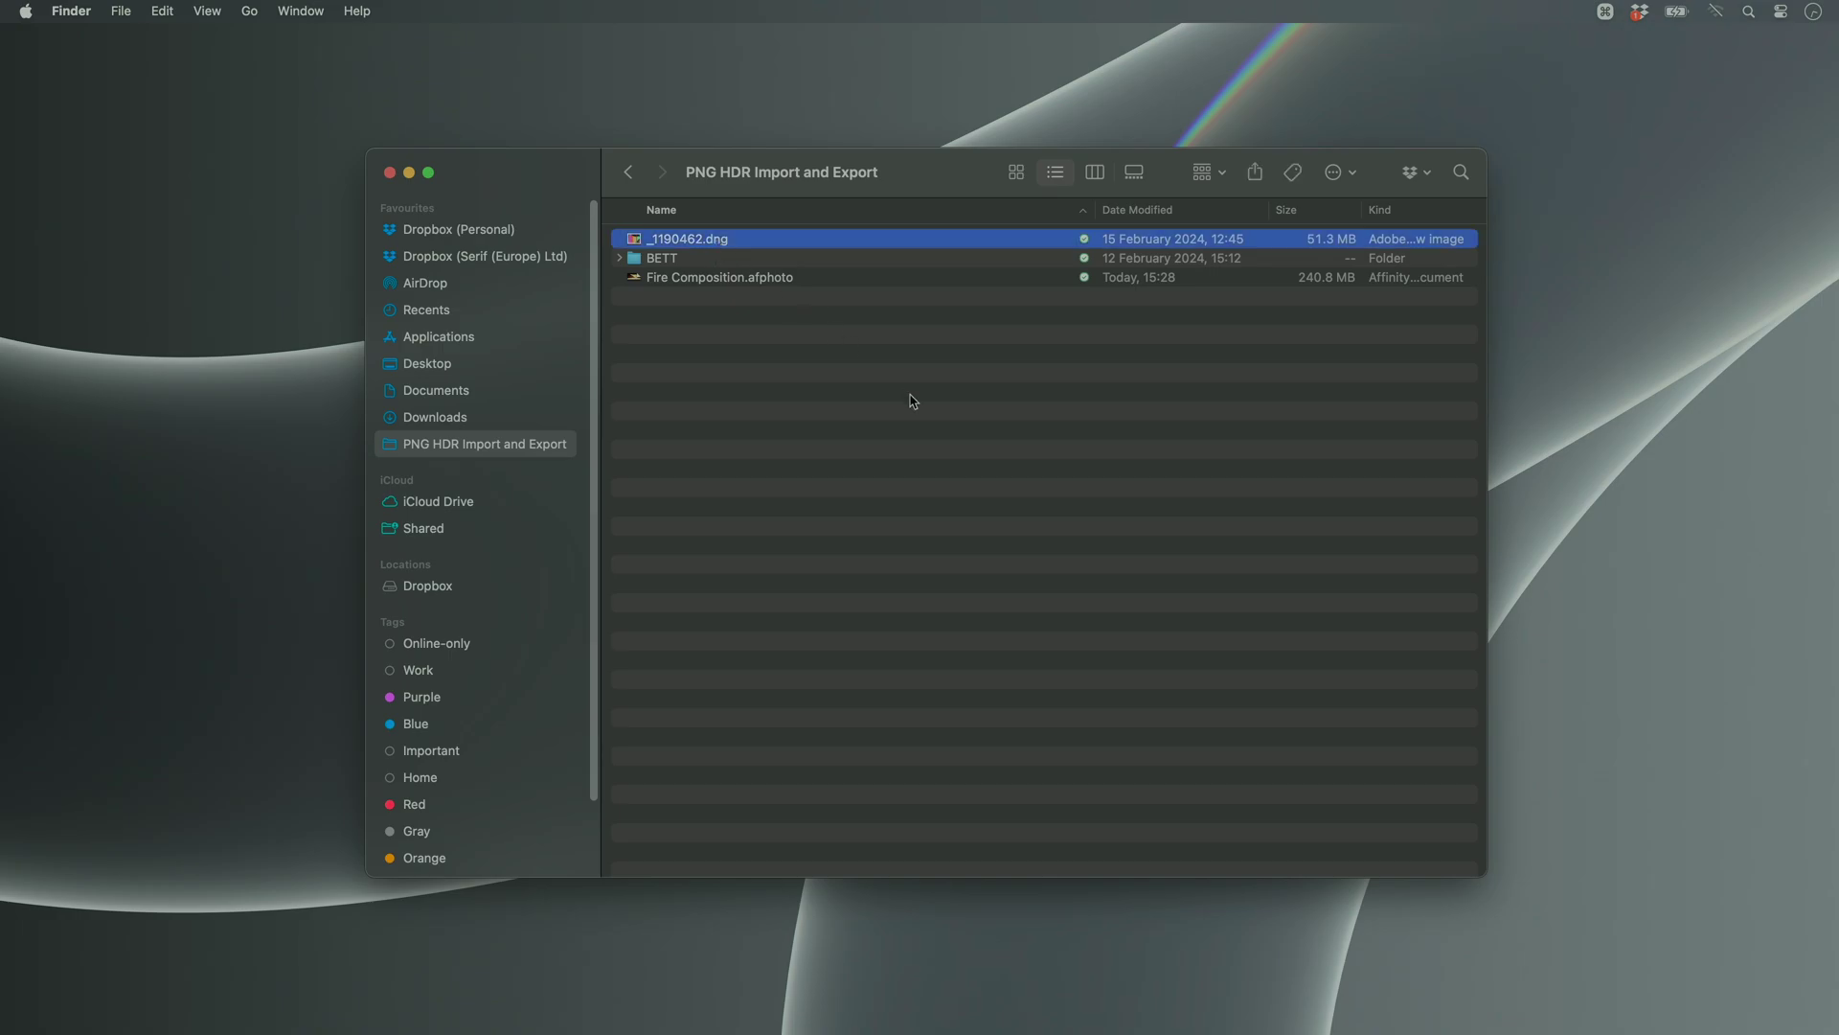
{"action": "key", "text": "space"}
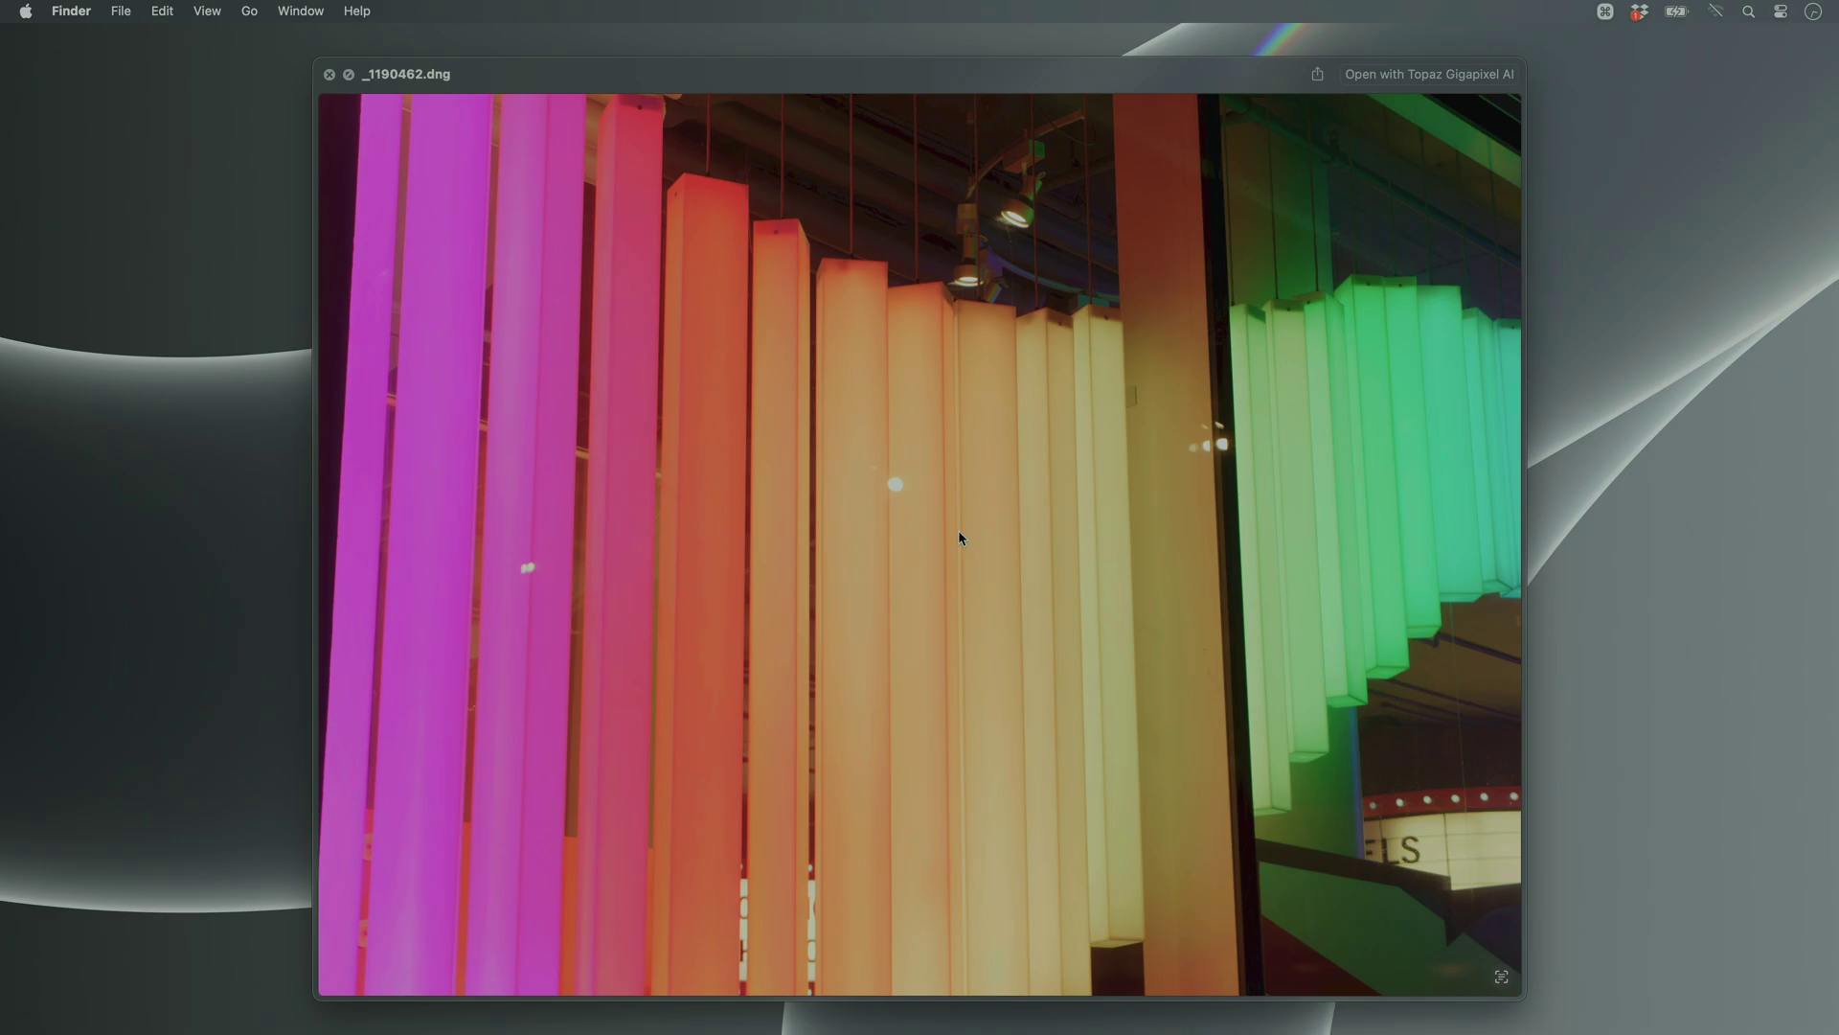
{"action": "key", "text": "space"}
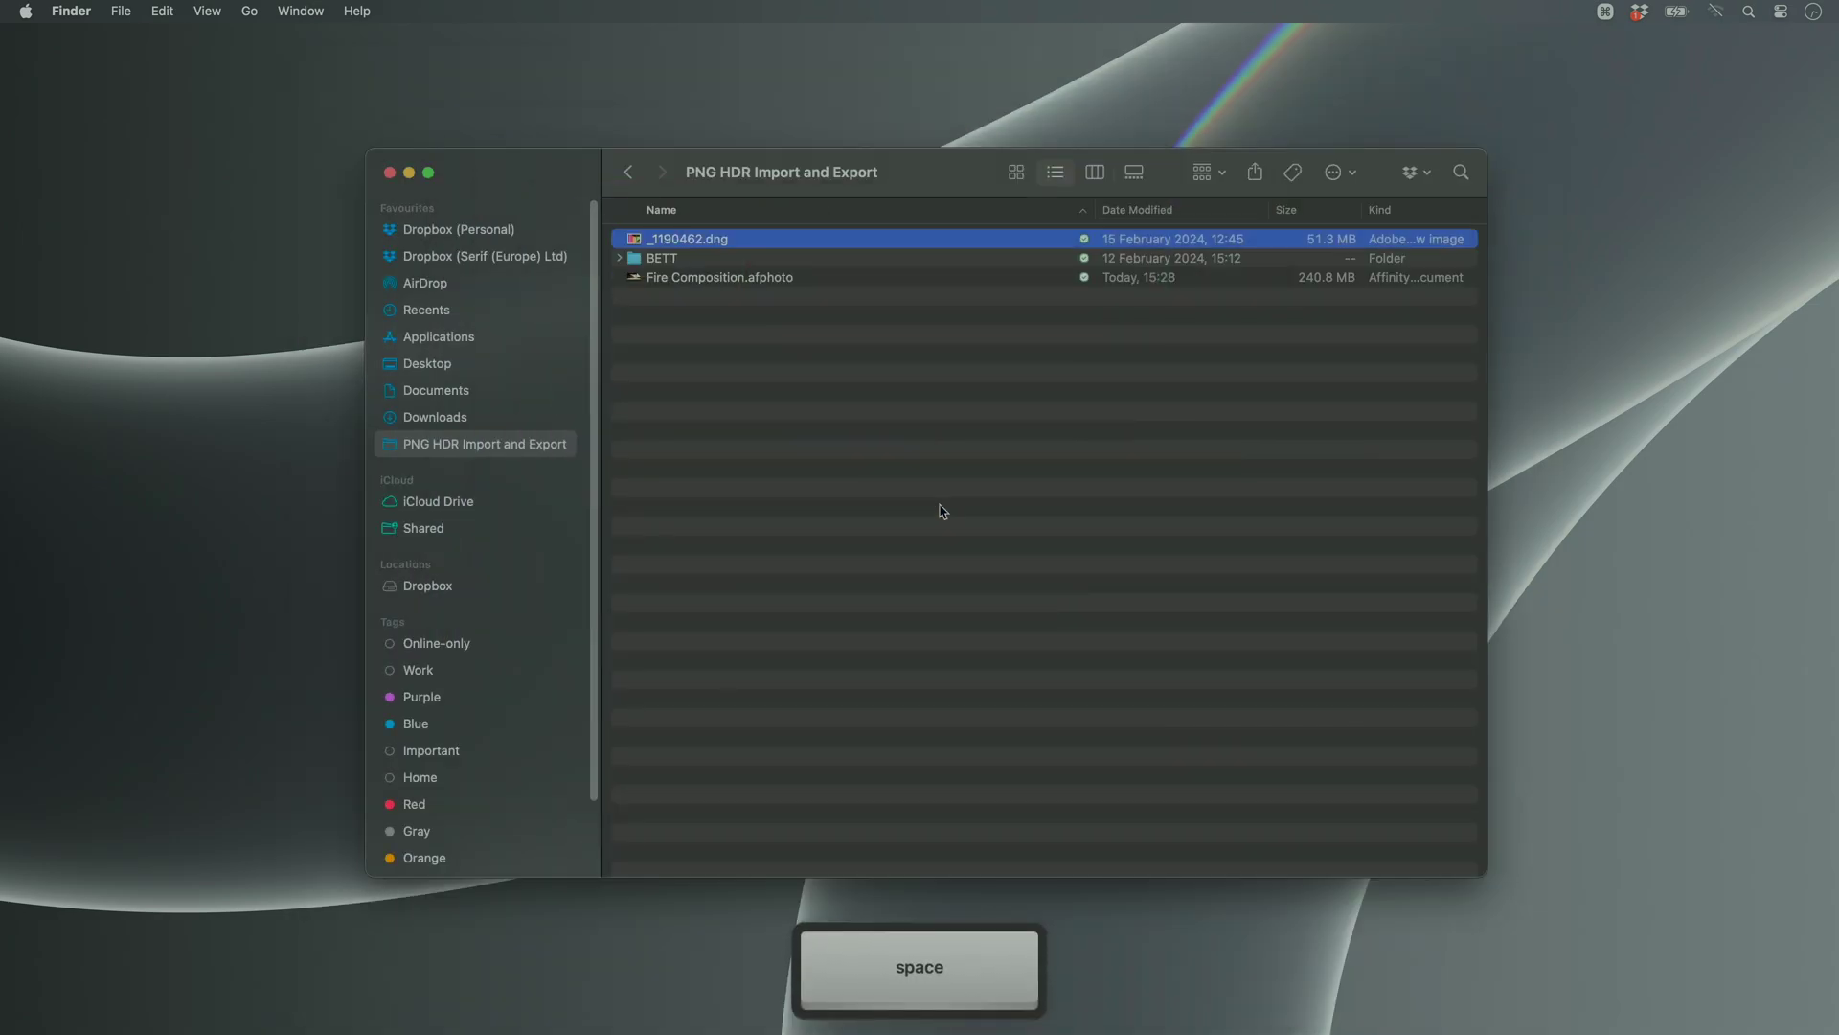
{"action": "key", "text": "super+Tab"}
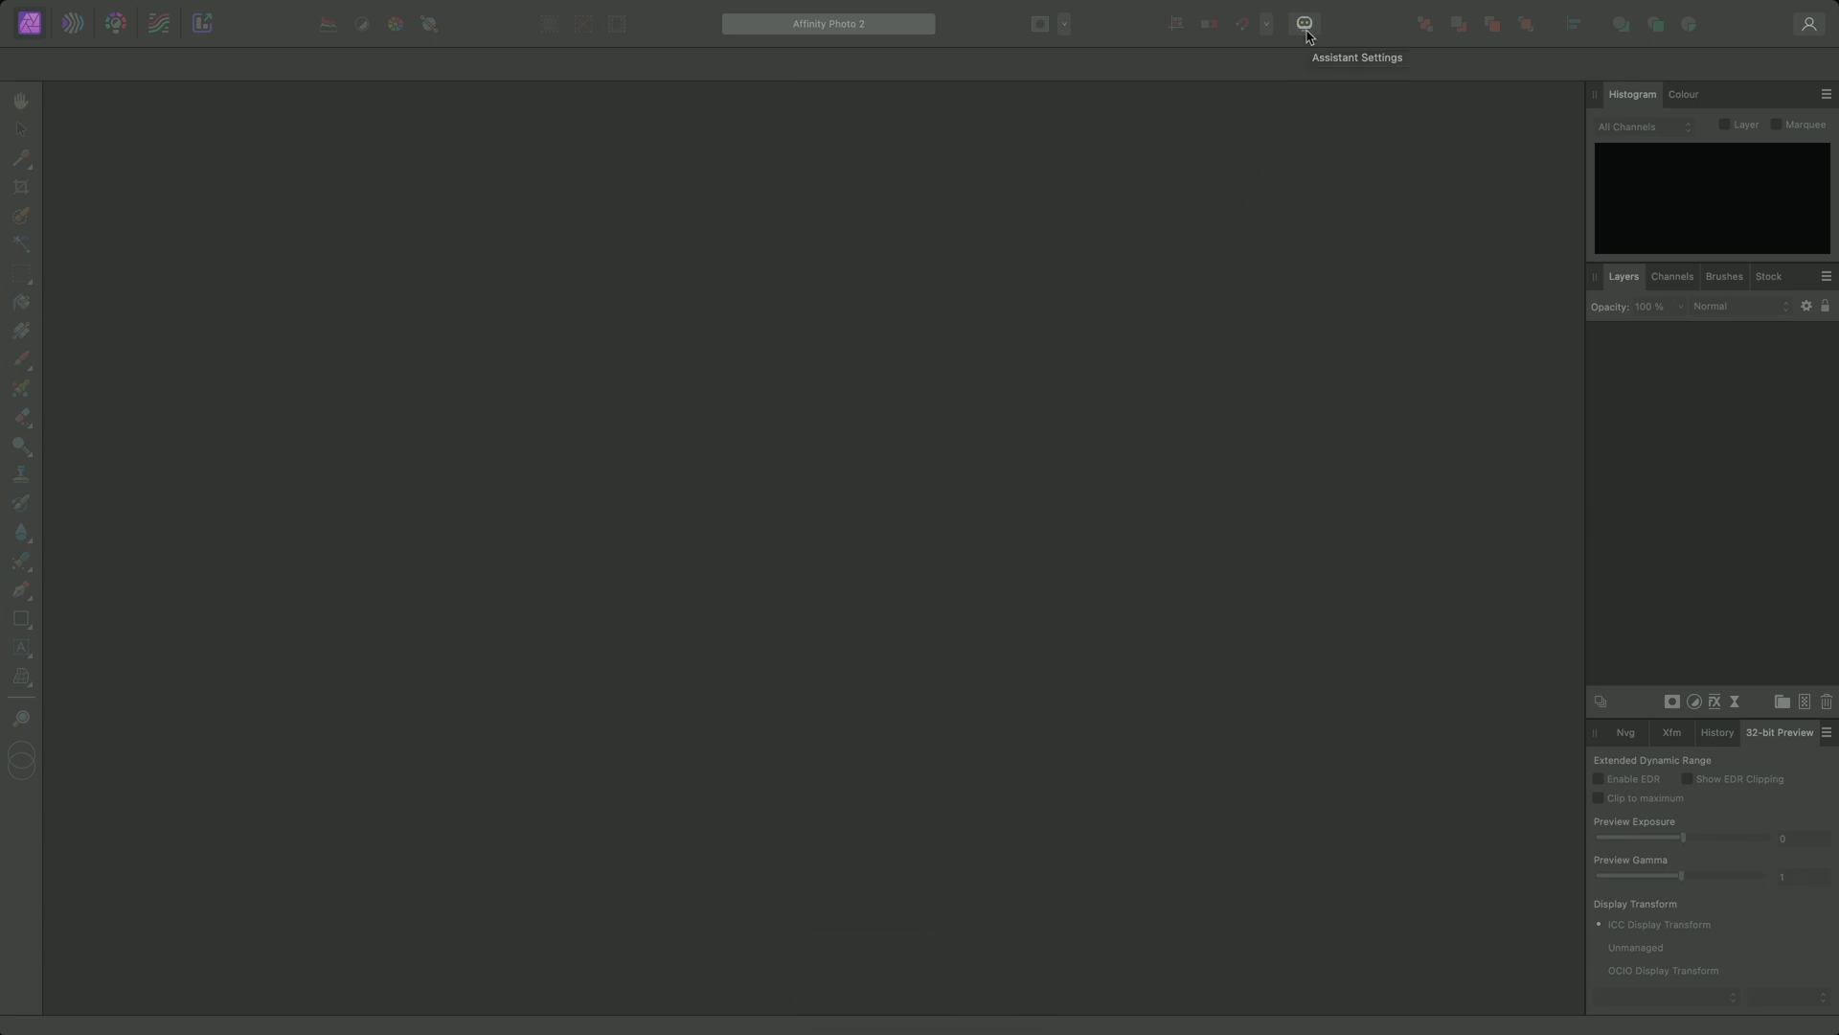
In Develop Assistant settings, set RAW output format to RGB (32 bit HDR) and Tone curve to Take no action
{"action": "left_click", "coordinate": [1307, 32]}
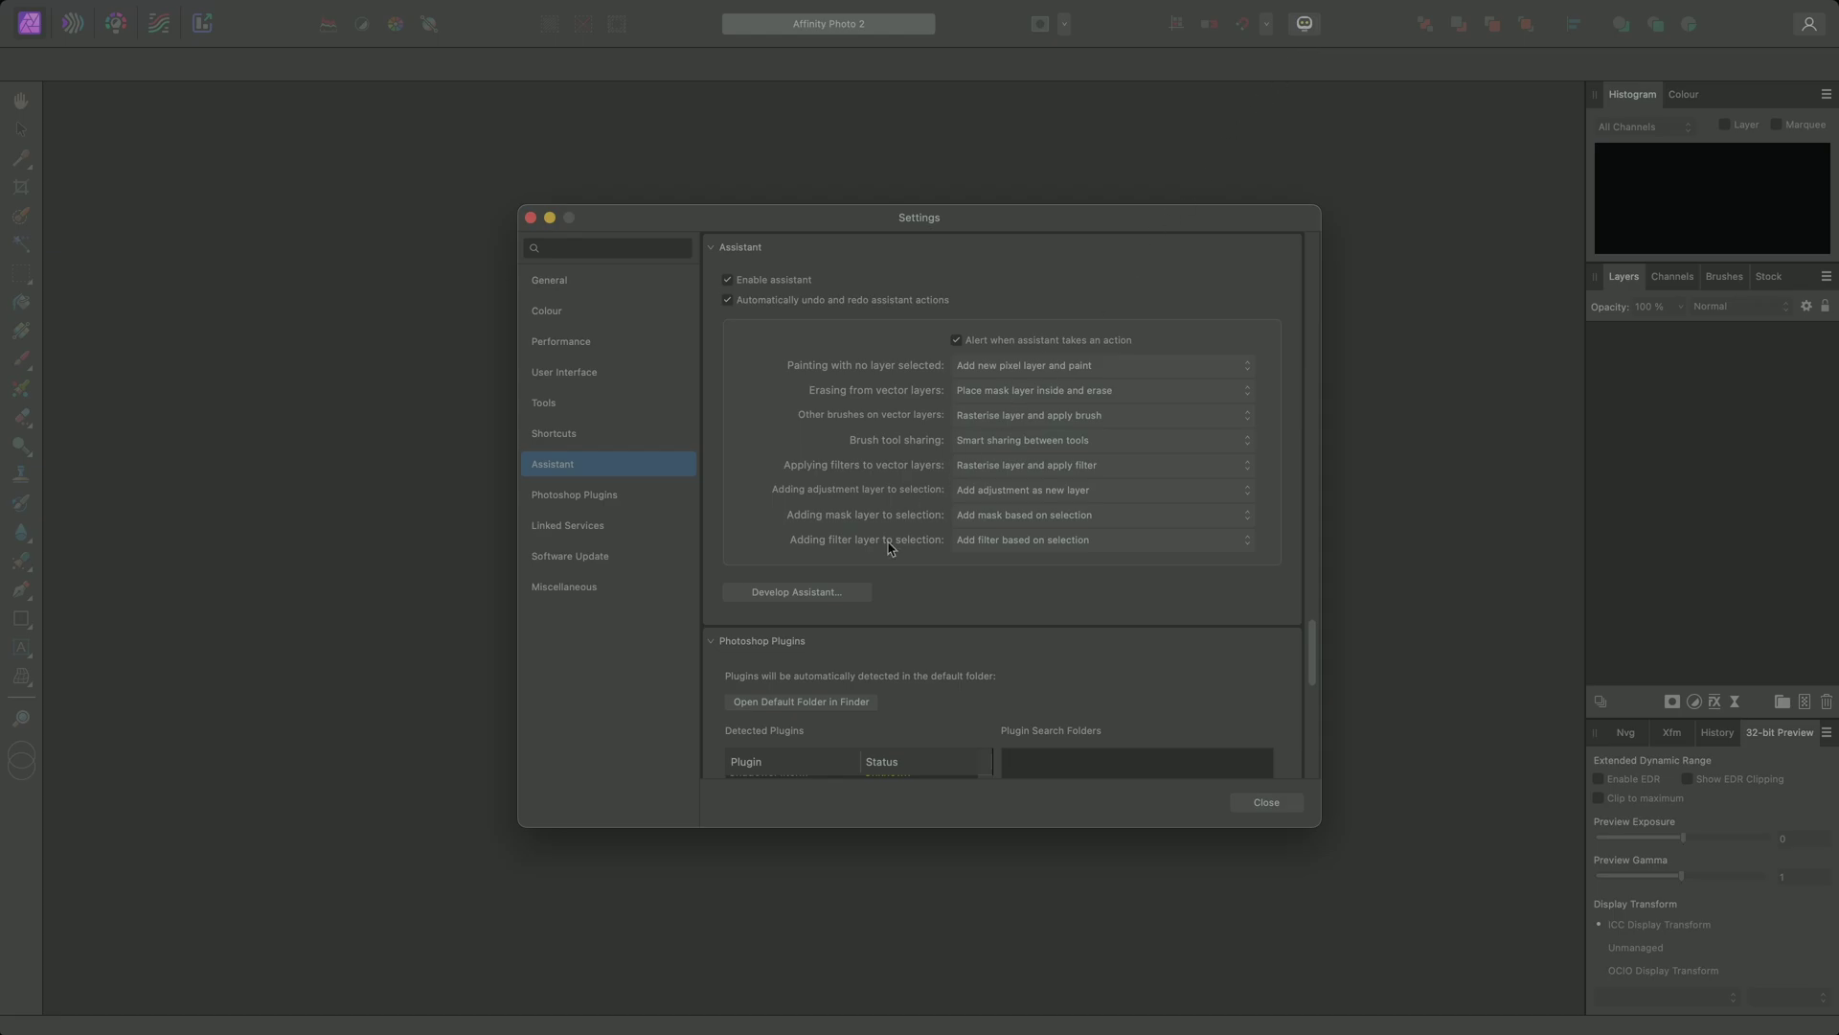
{"action": "left_click", "coordinate": [860, 595]}
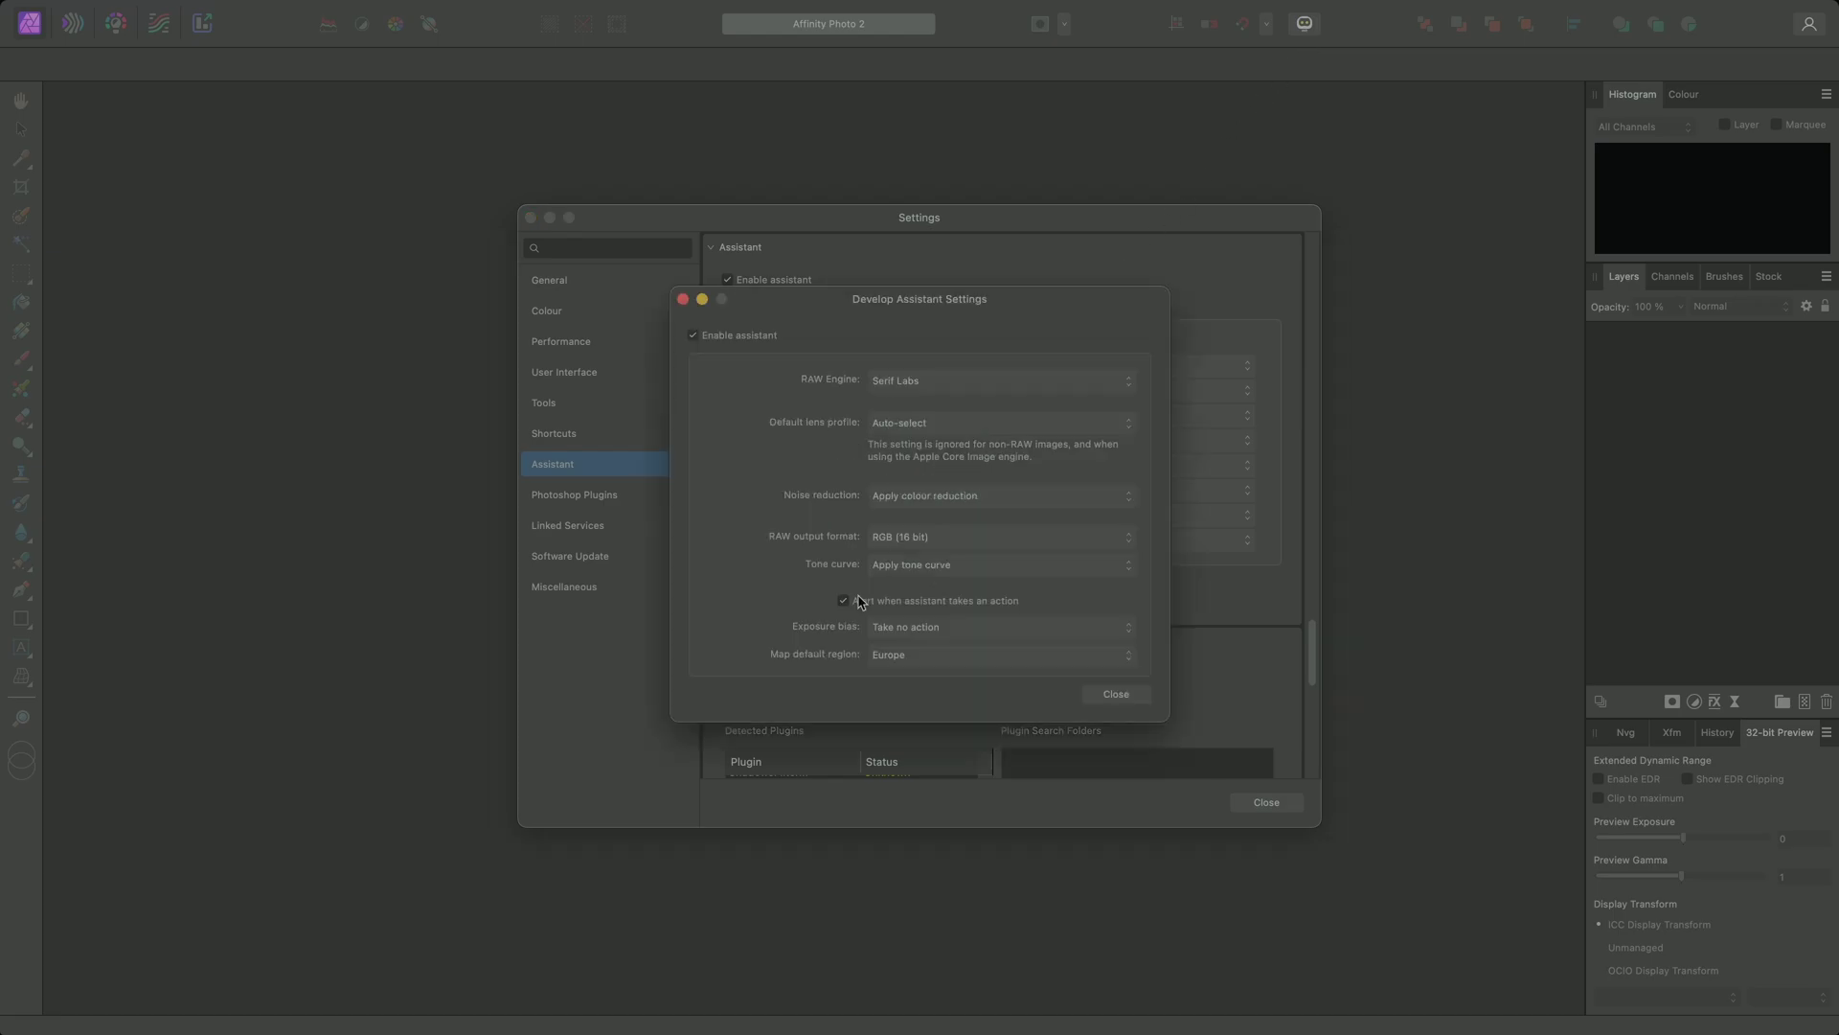
{"action": "left_click", "coordinate": [956, 546]}
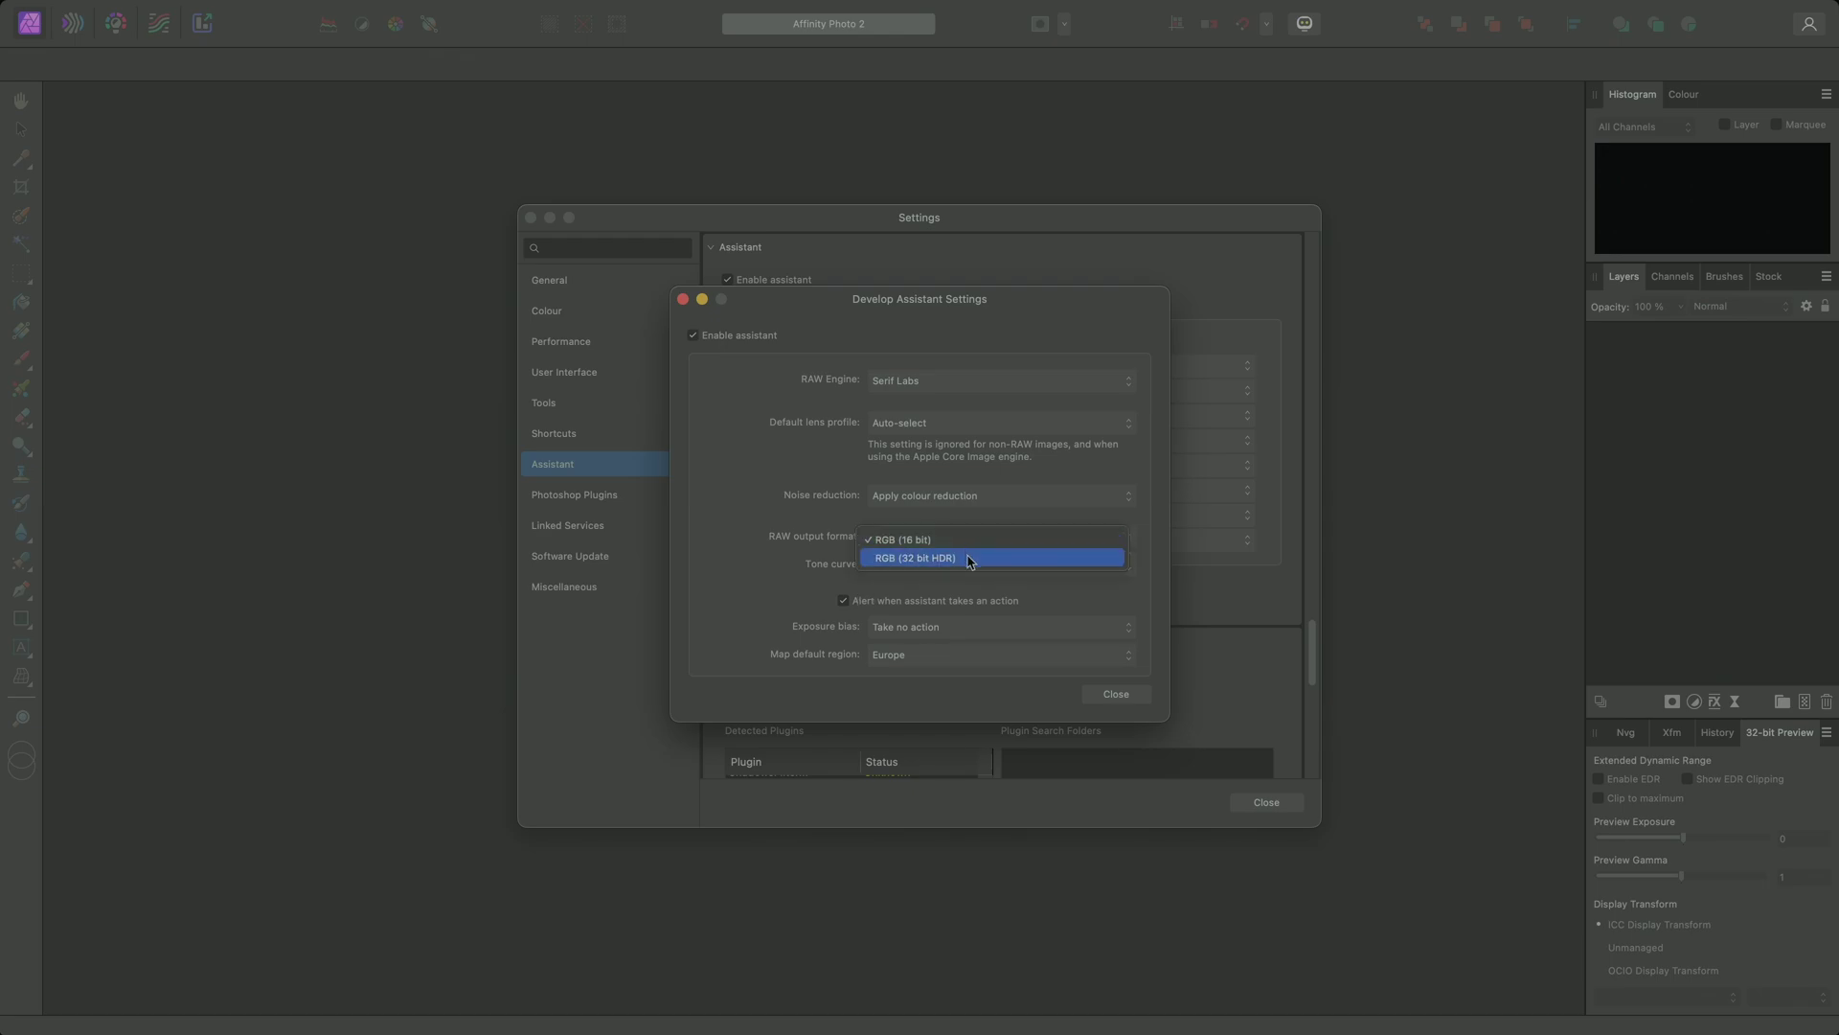
{"action": "left_click", "coordinate": [970, 558]}
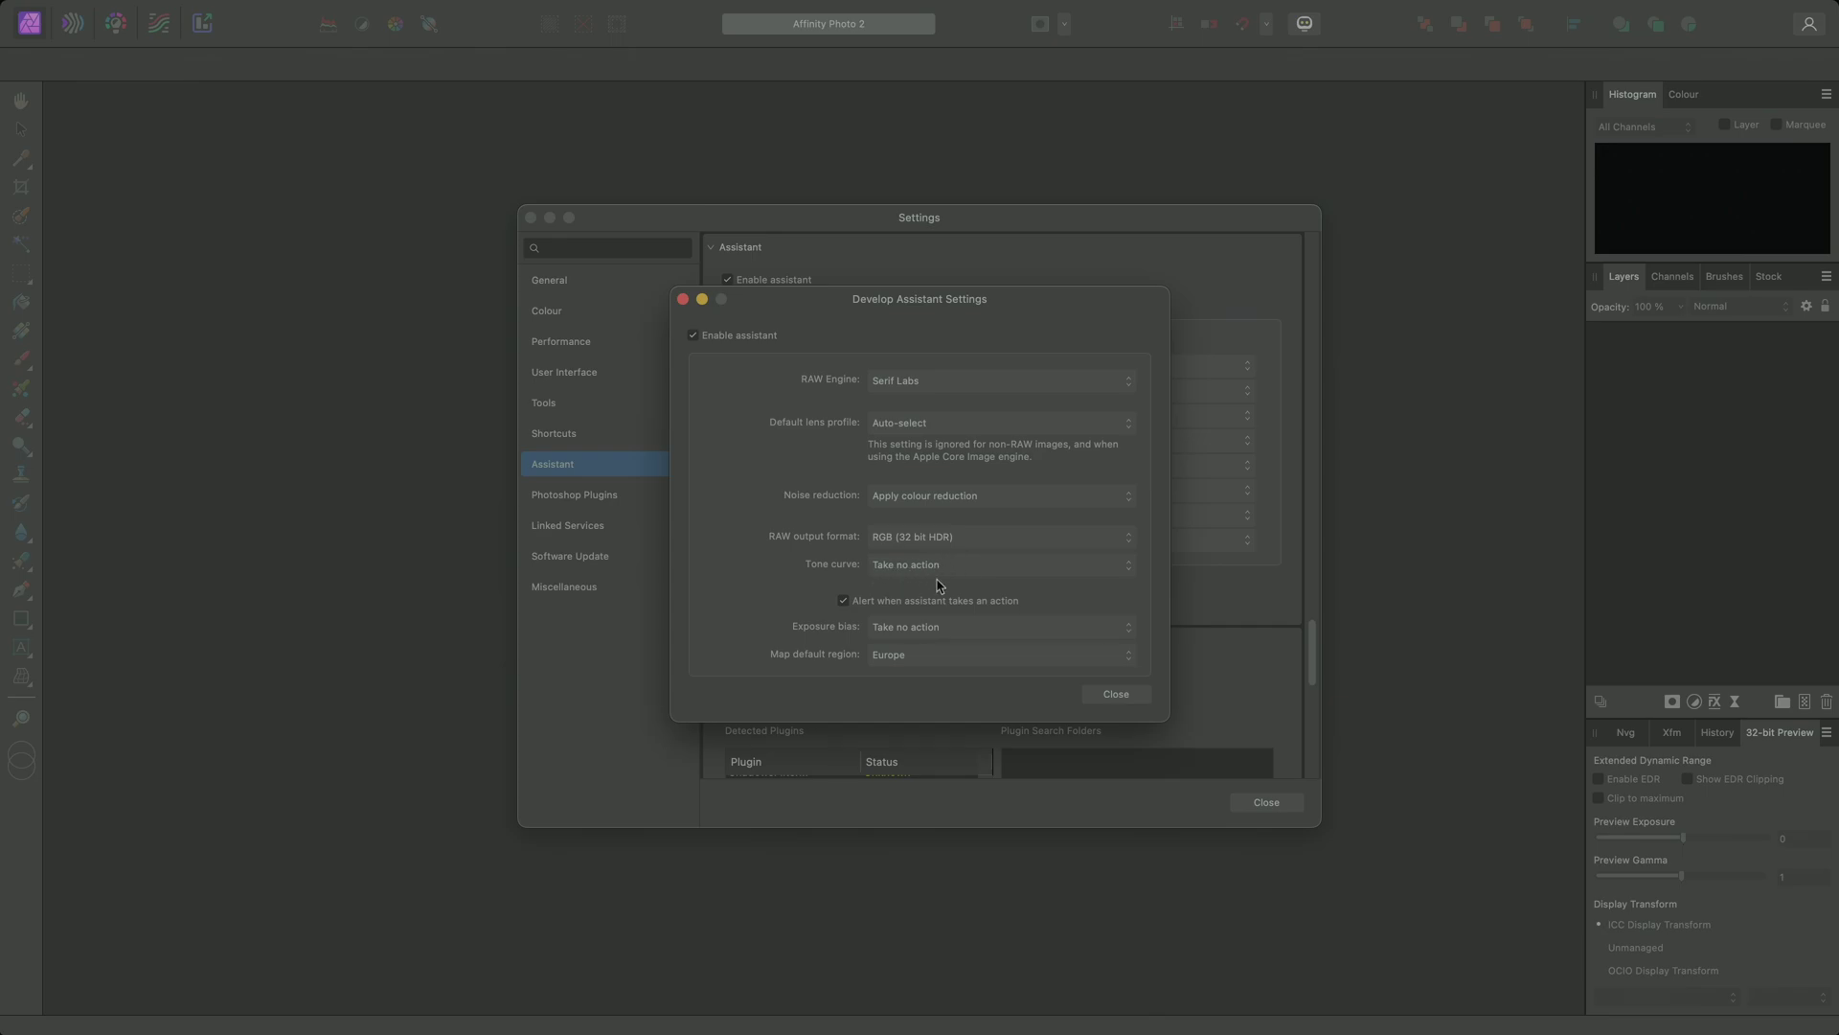
{"action": "left_click", "coordinate": [1116, 694]}
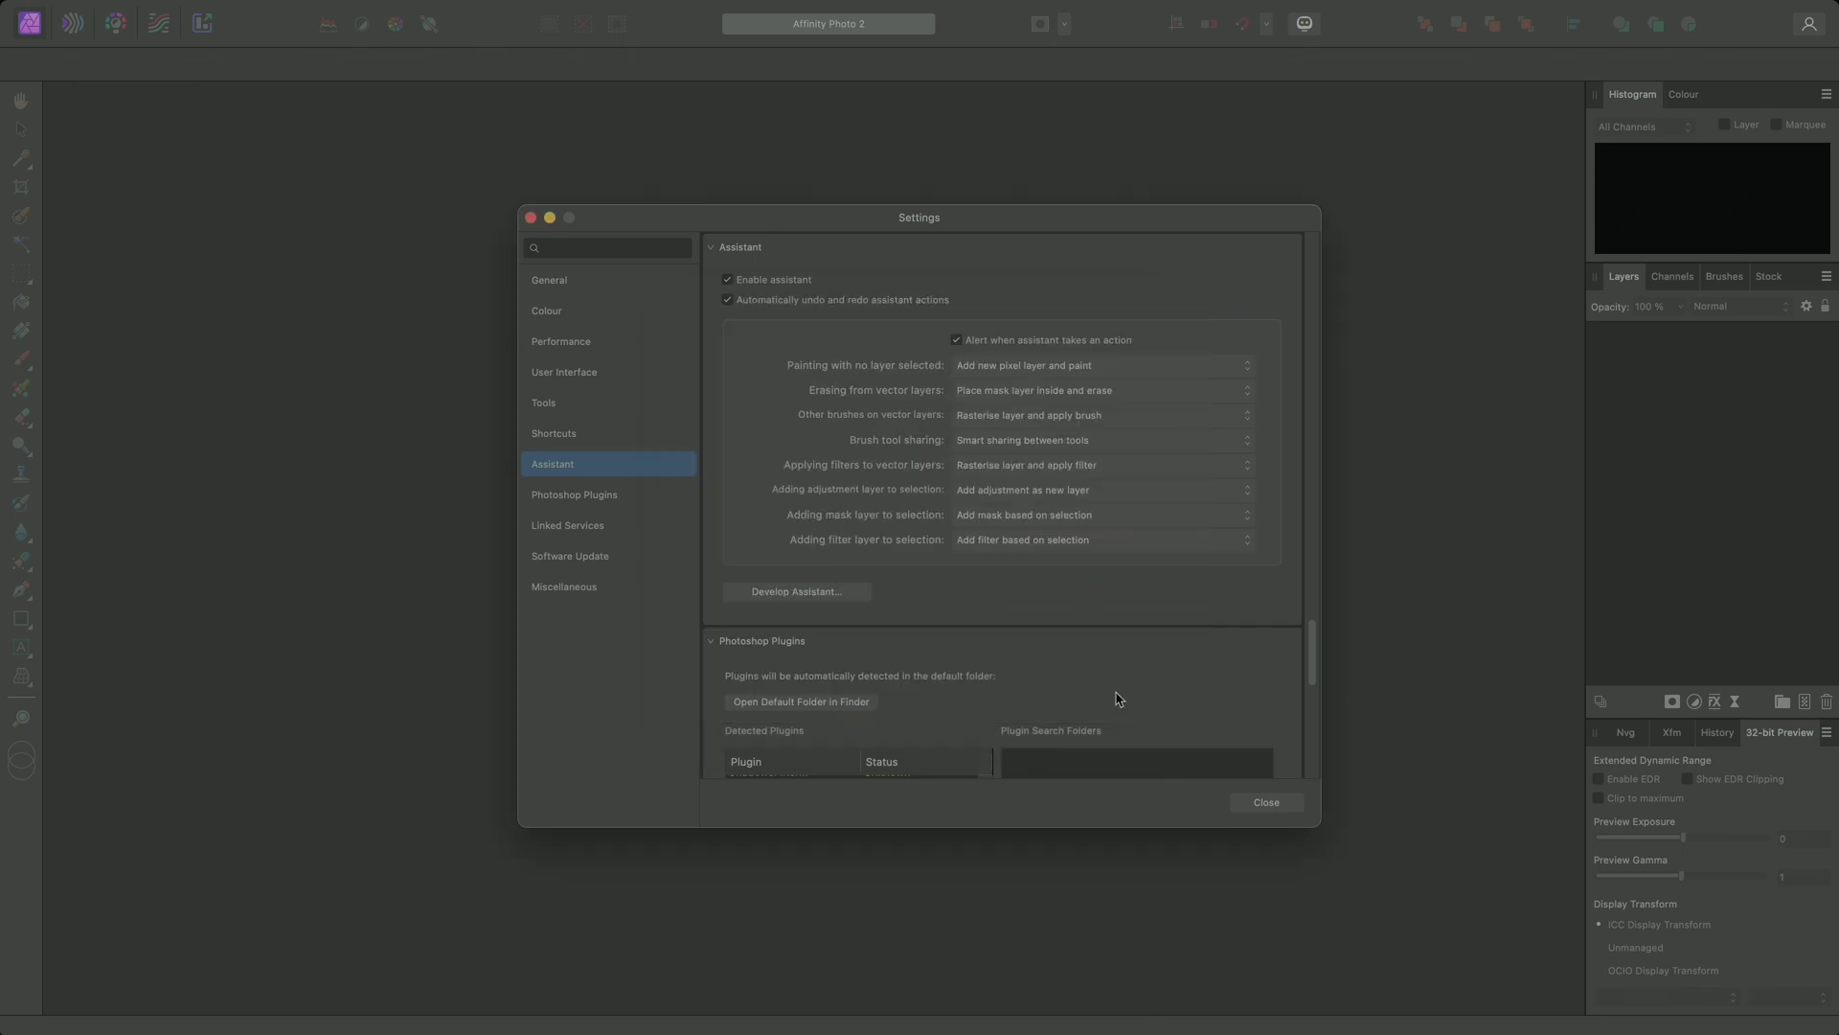
{"action": "left_click", "coordinate": [1267, 807]}
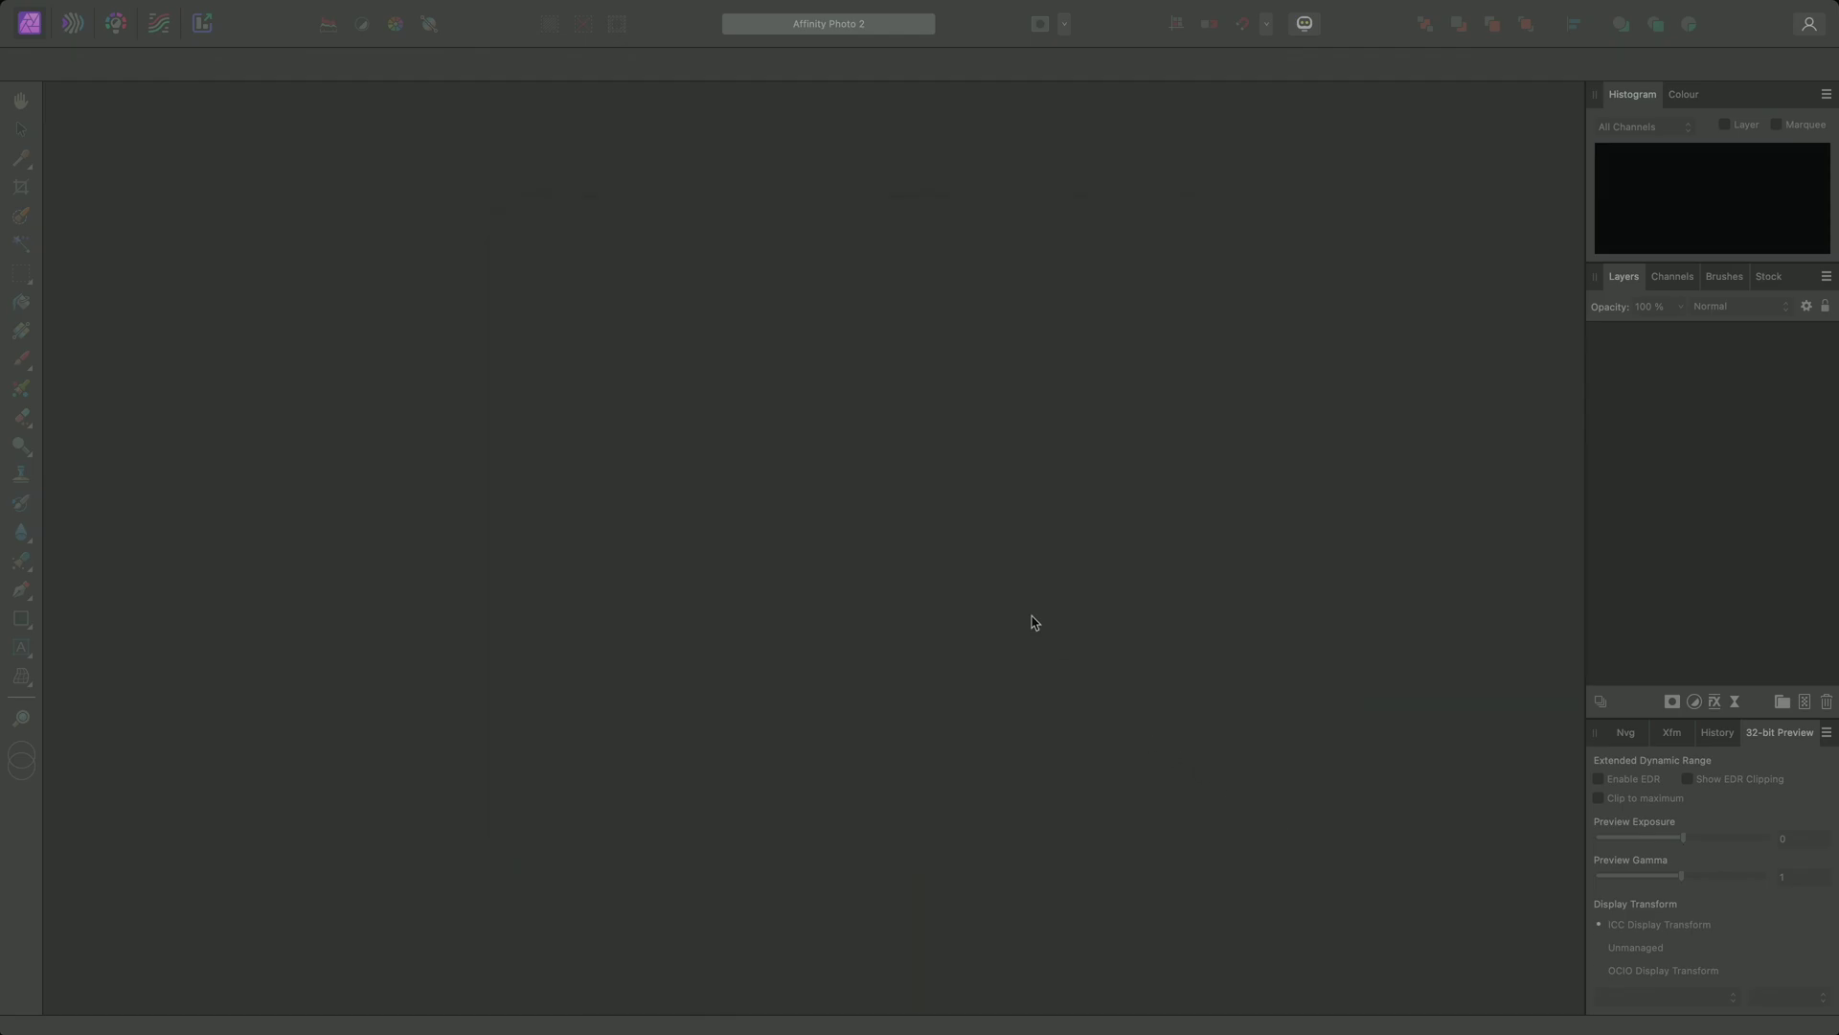
Drag _1190462.dng from Finder into Affinity Photo 2 to open it in the Develop persona
{"action": "key", "text": "super+Tab"}
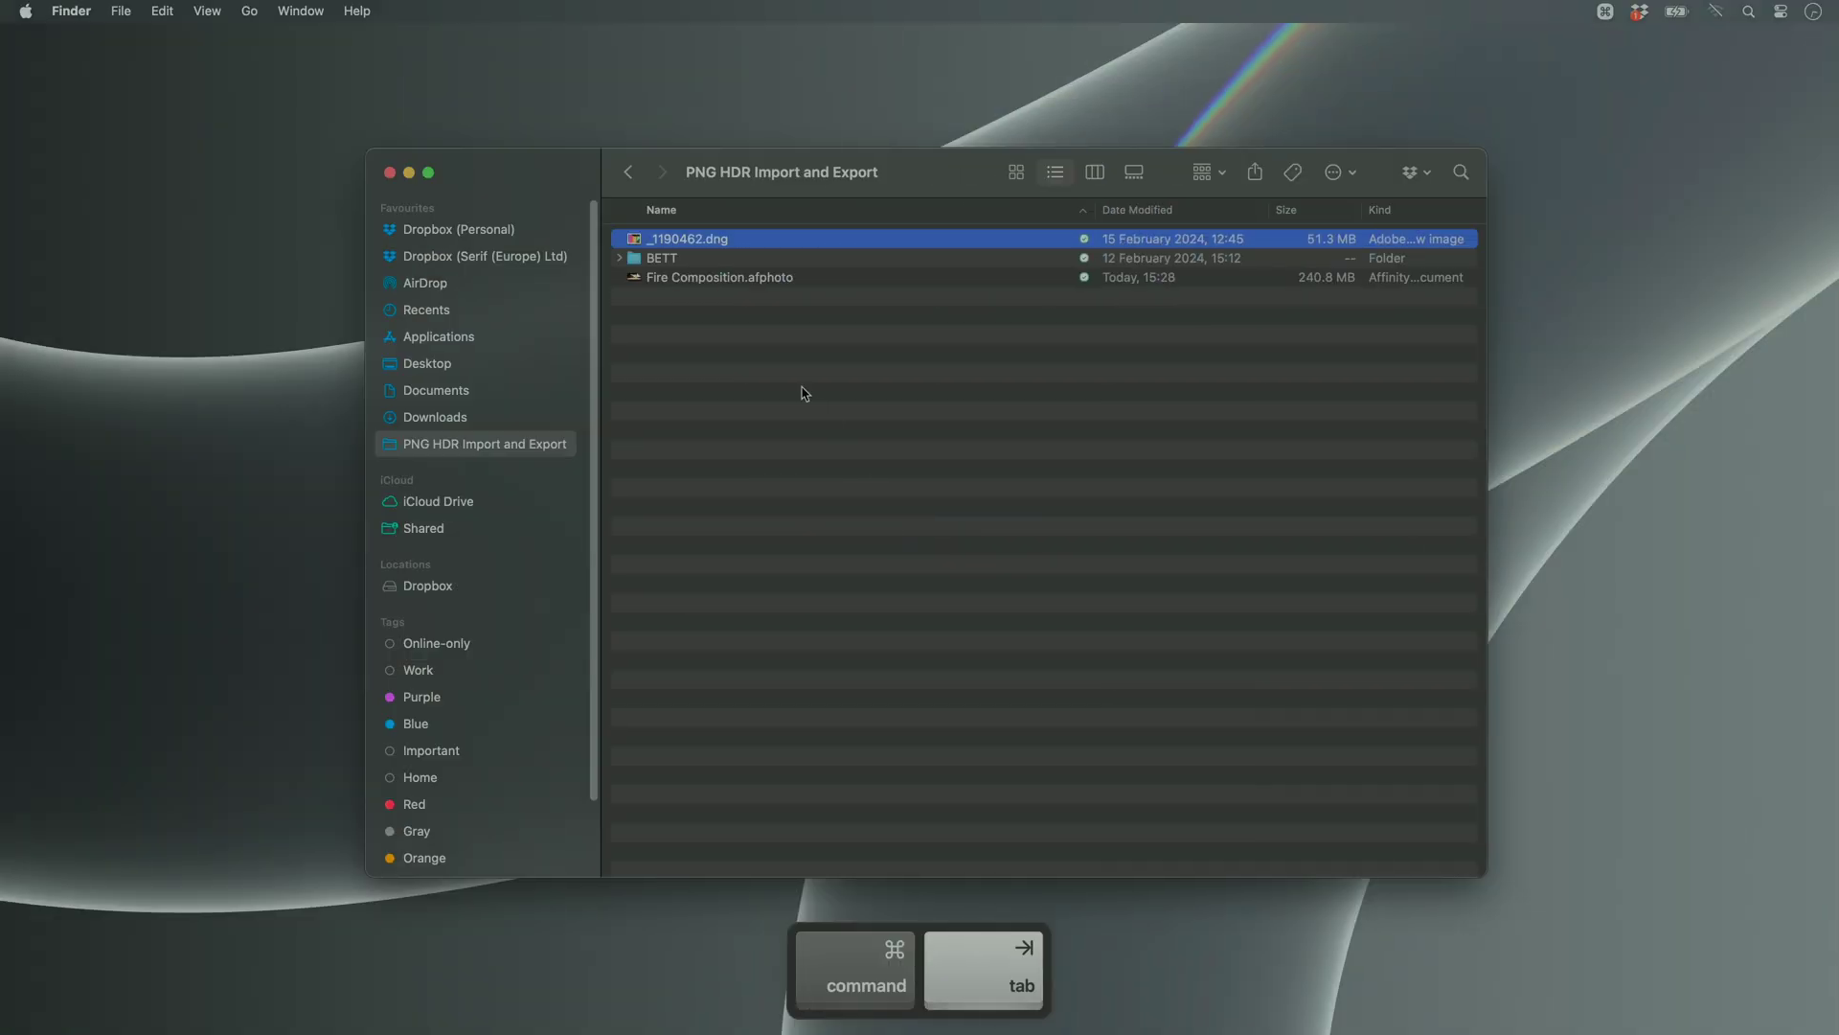
{"action": "left_click_drag", "start_coordinate": [701, 240], "coordinate": [899, 482]}
{"action": "key", "text": "super+Tab"}
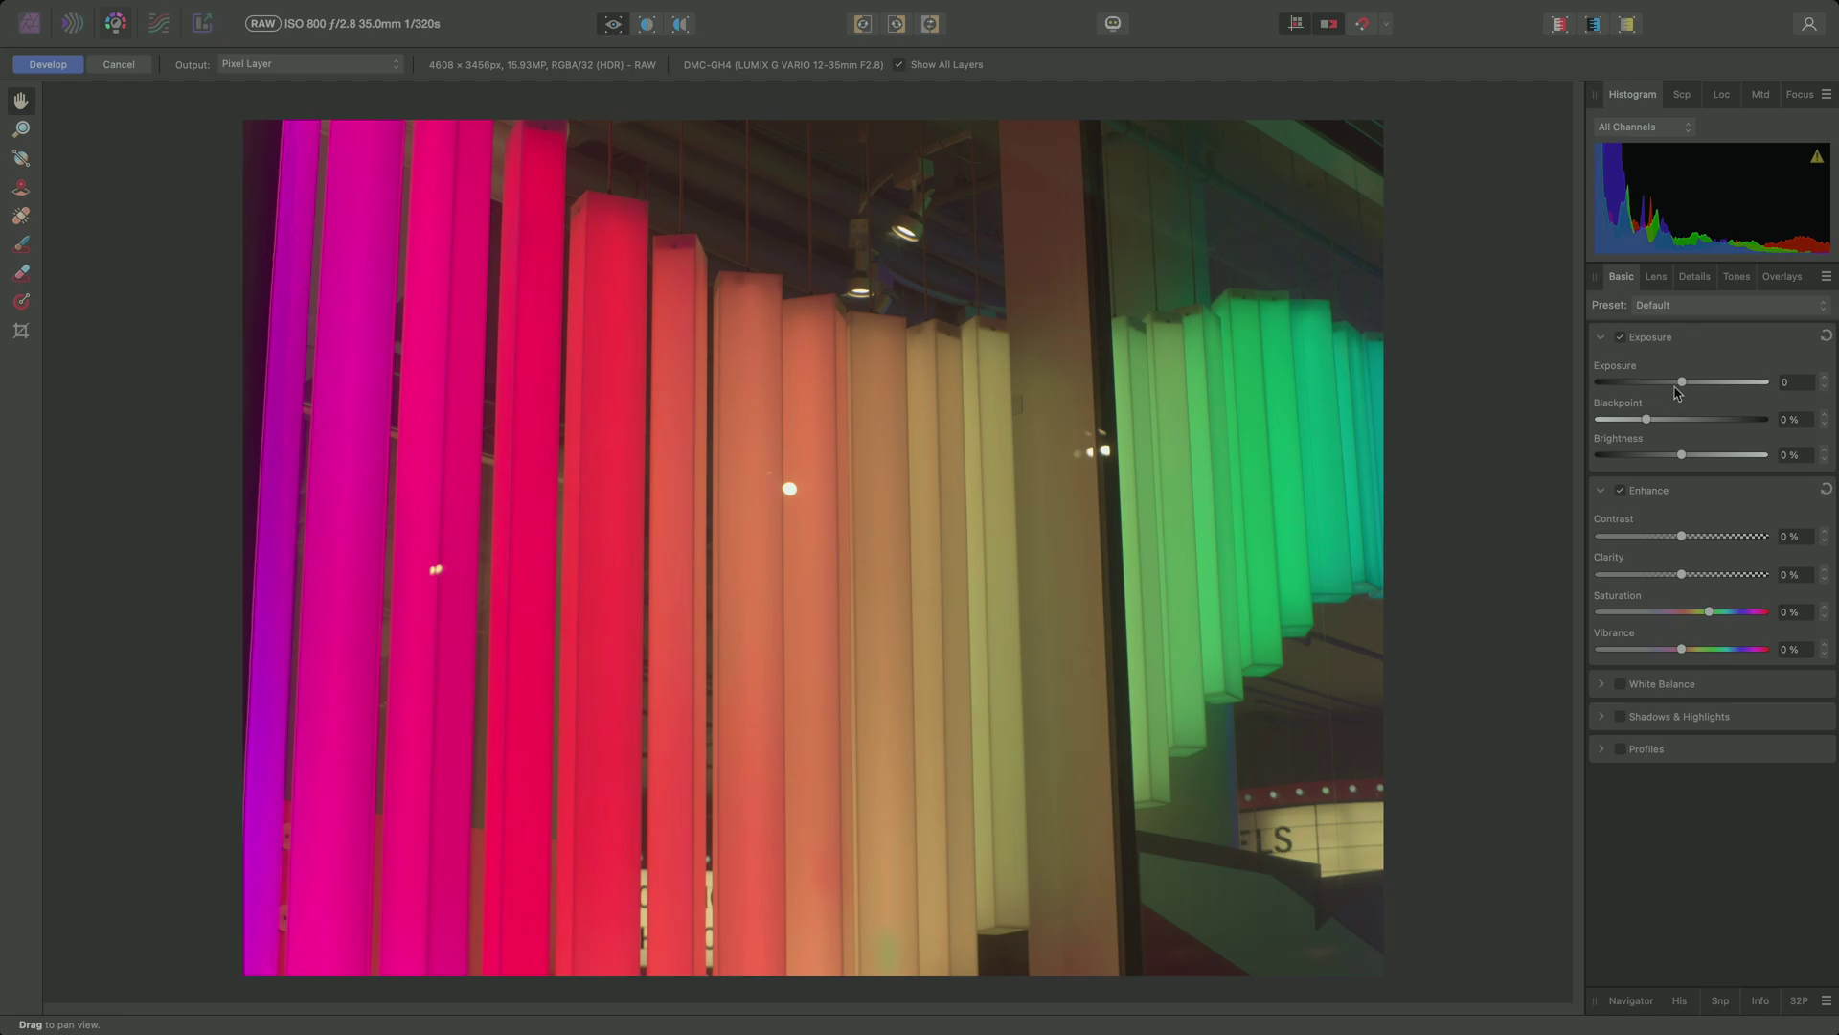
Raise the RAW exposure to about 2.3, compare EDR preview off and on, then develop the image
{"action": "left_click_drag", "start_coordinate": [1683, 382], "coordinate": [1722, 384]}
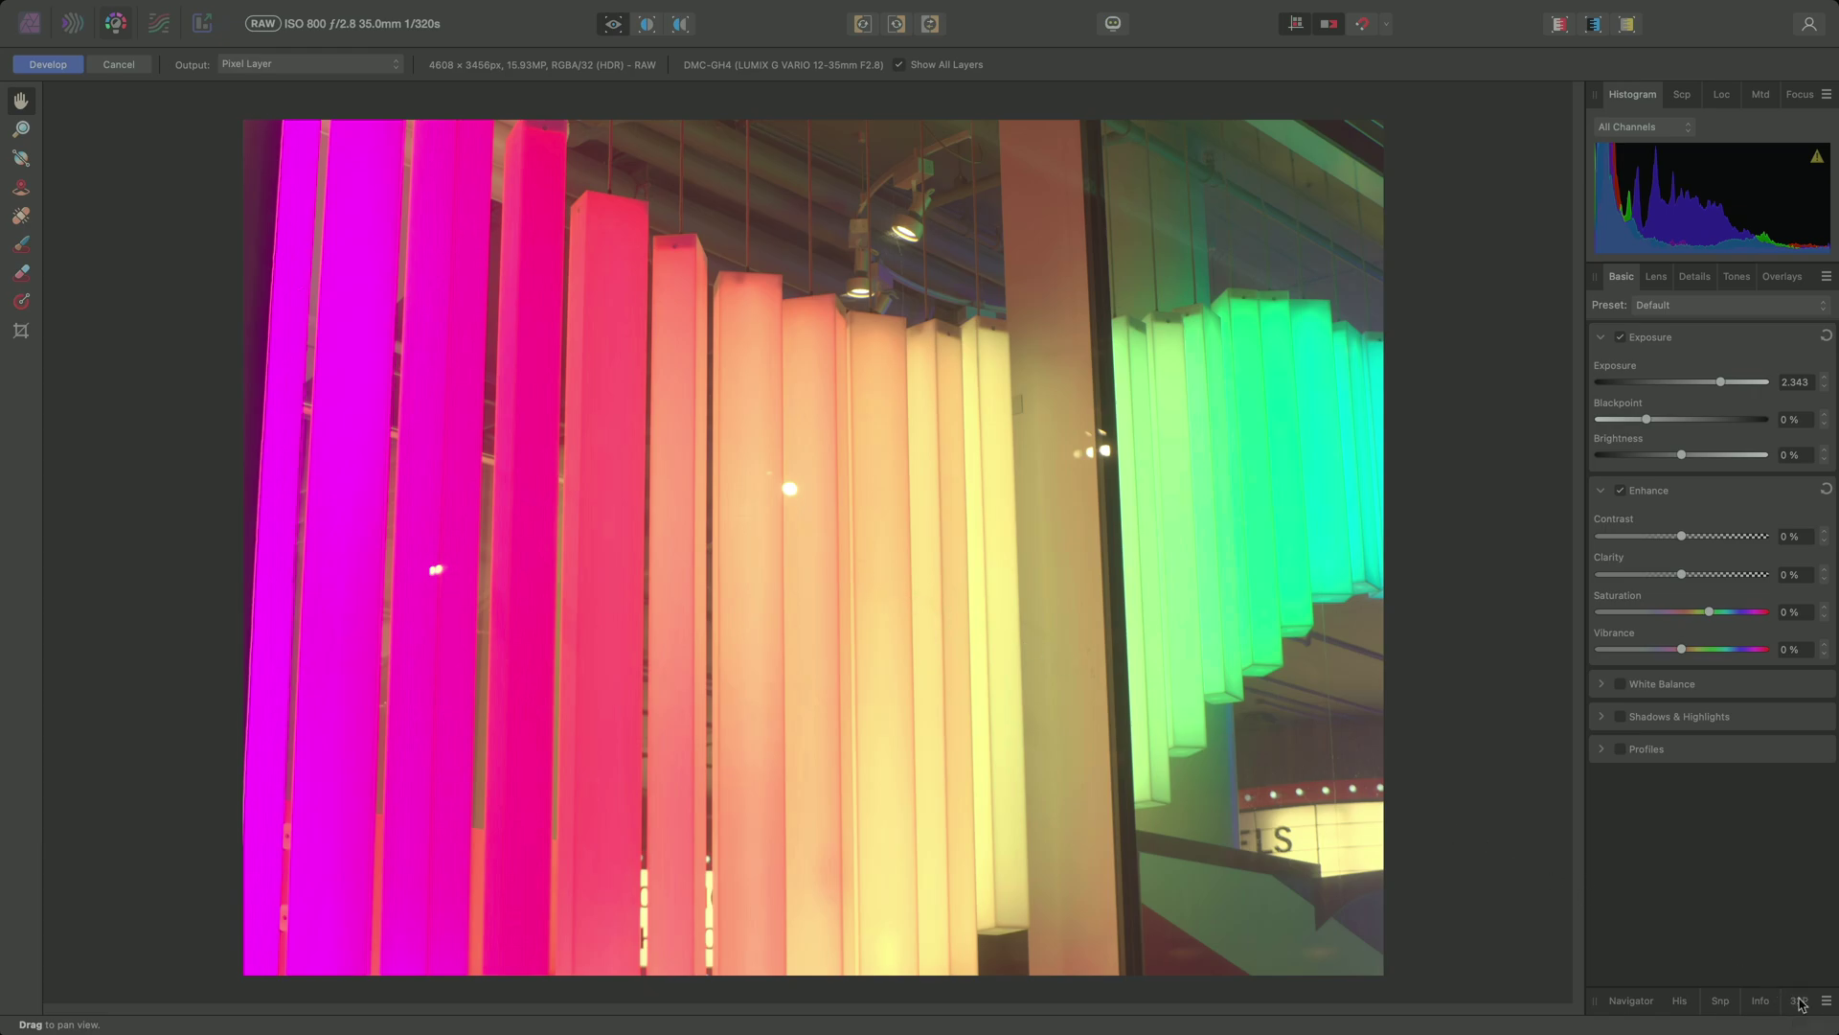
{"action": "left_click", "coordinate": [1800, 1002]}
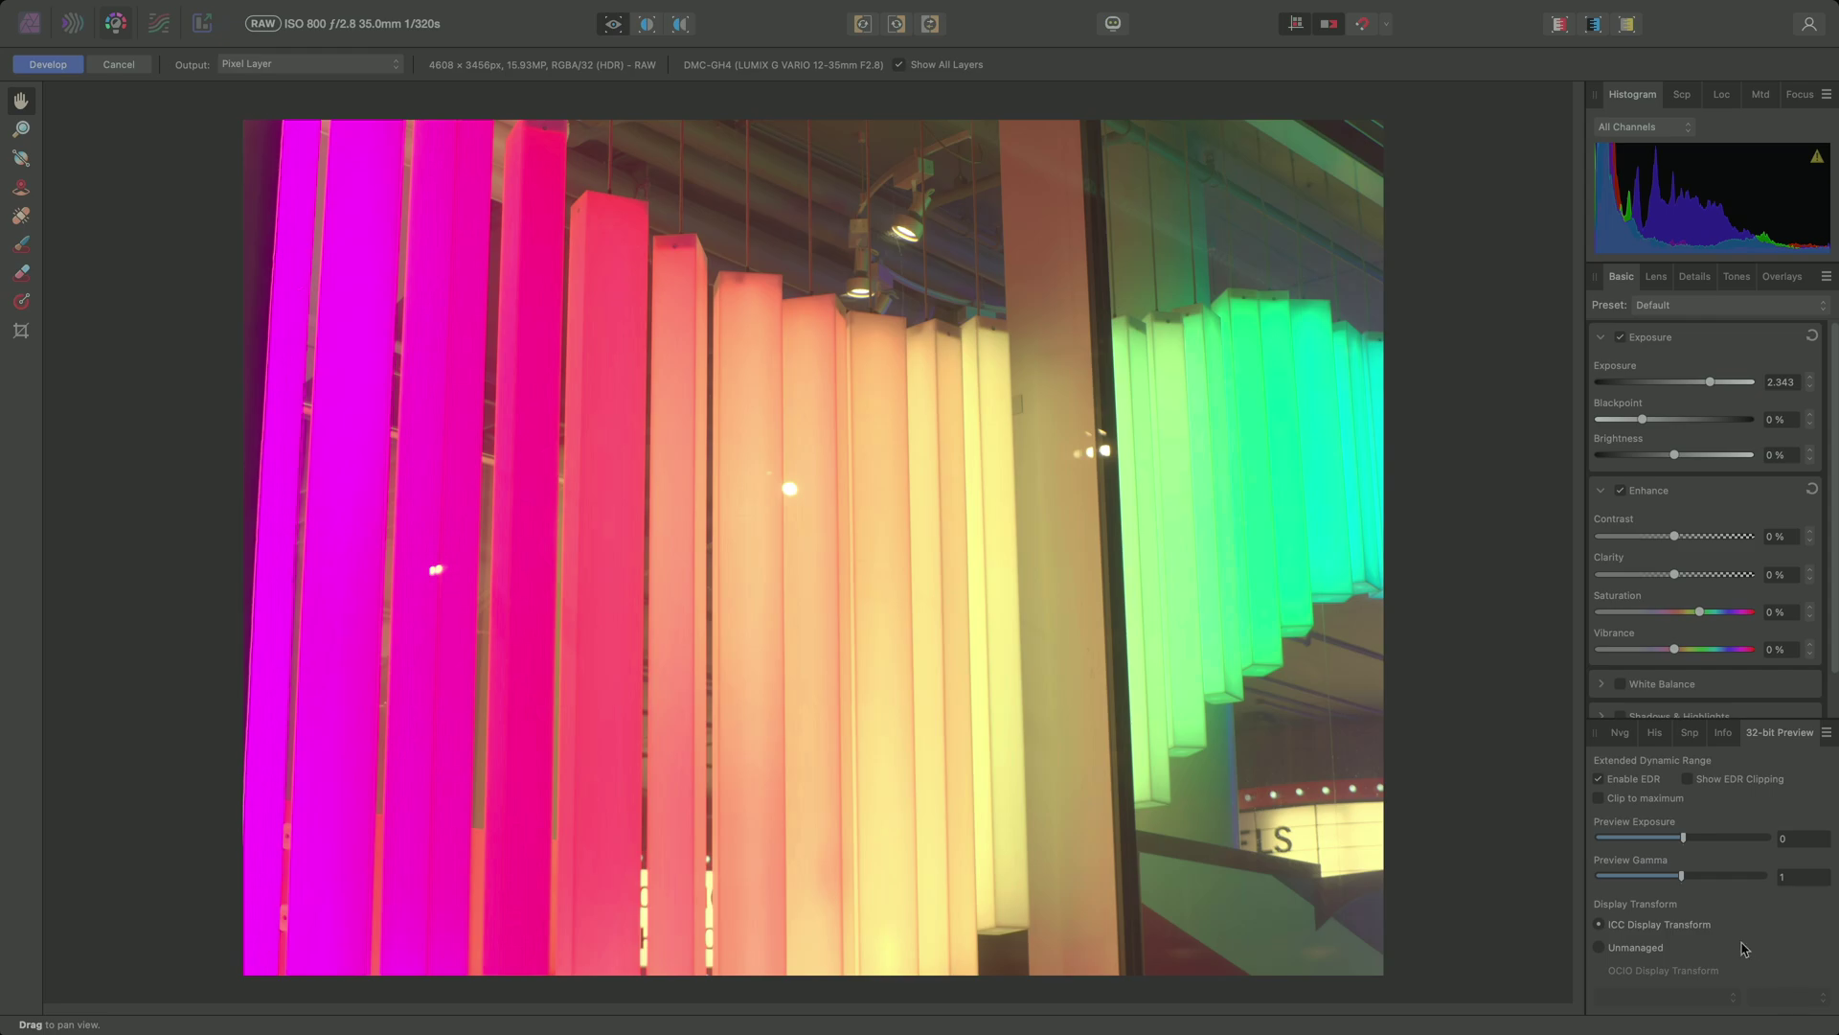
{"action": "left_click", "coordinate": [1622, 780]}
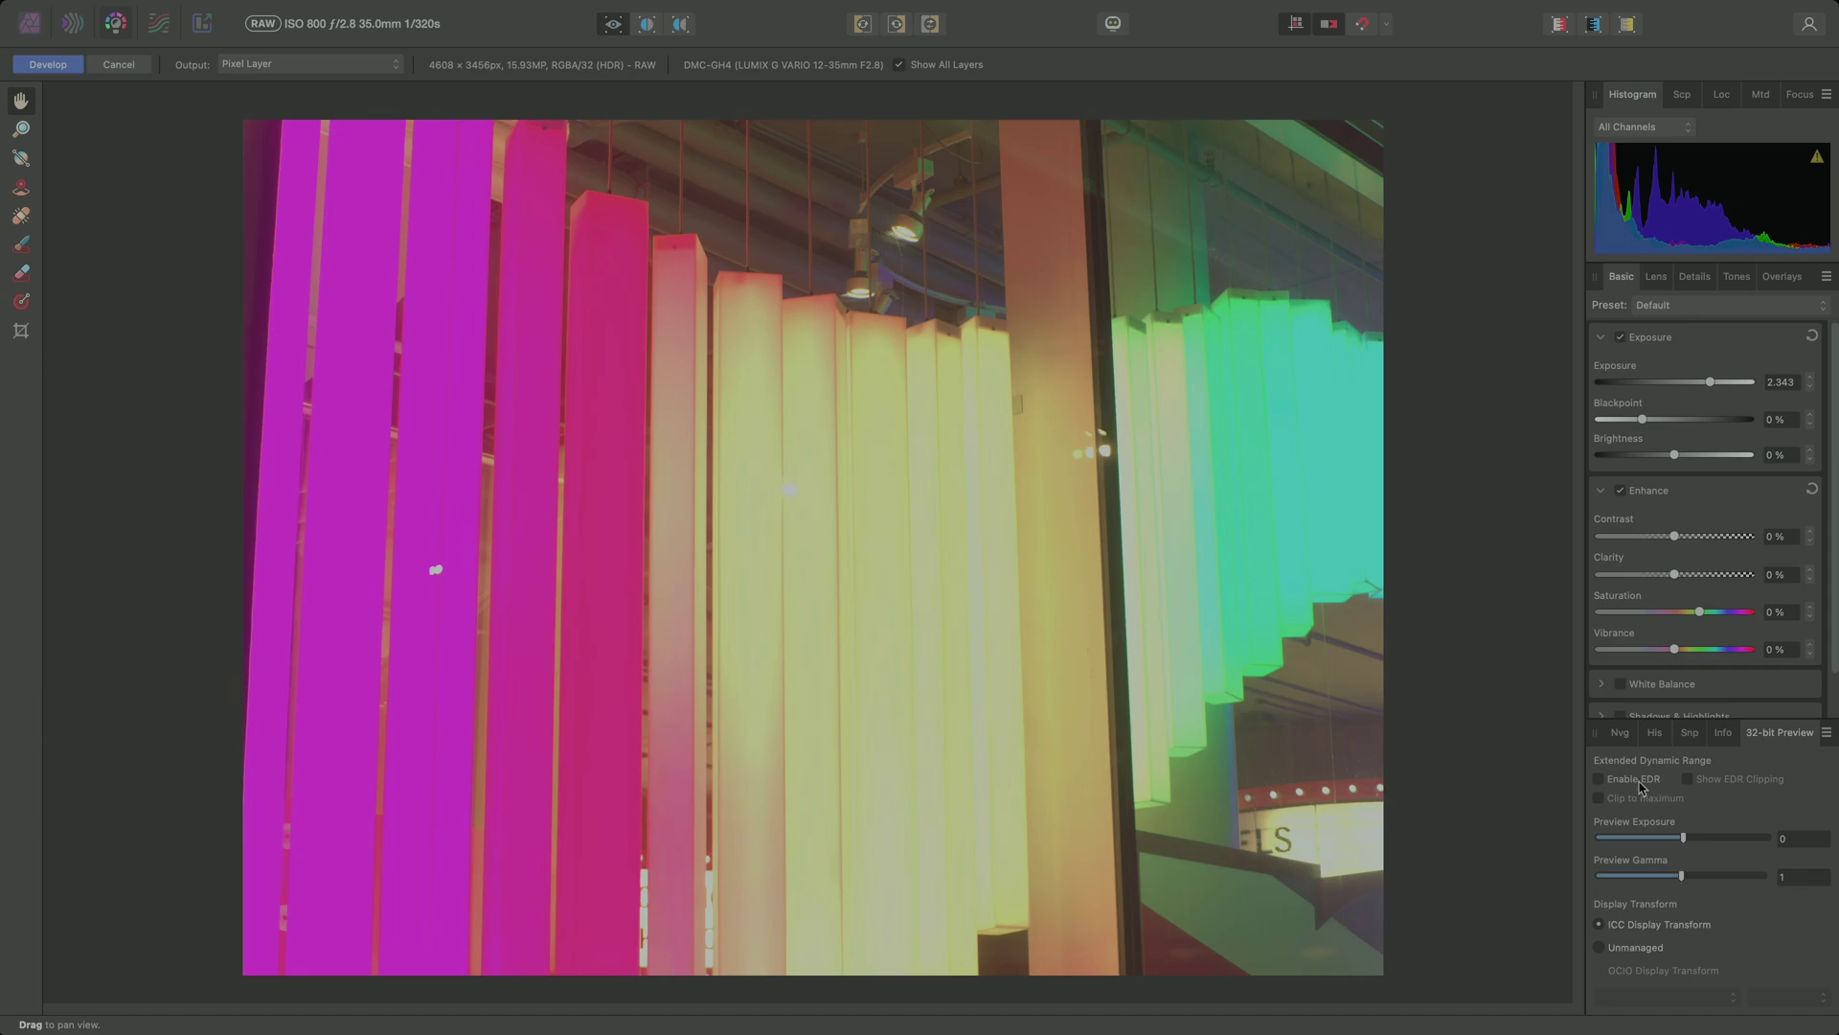
{"action": "left_click", "coordinate": [1639, 781]}
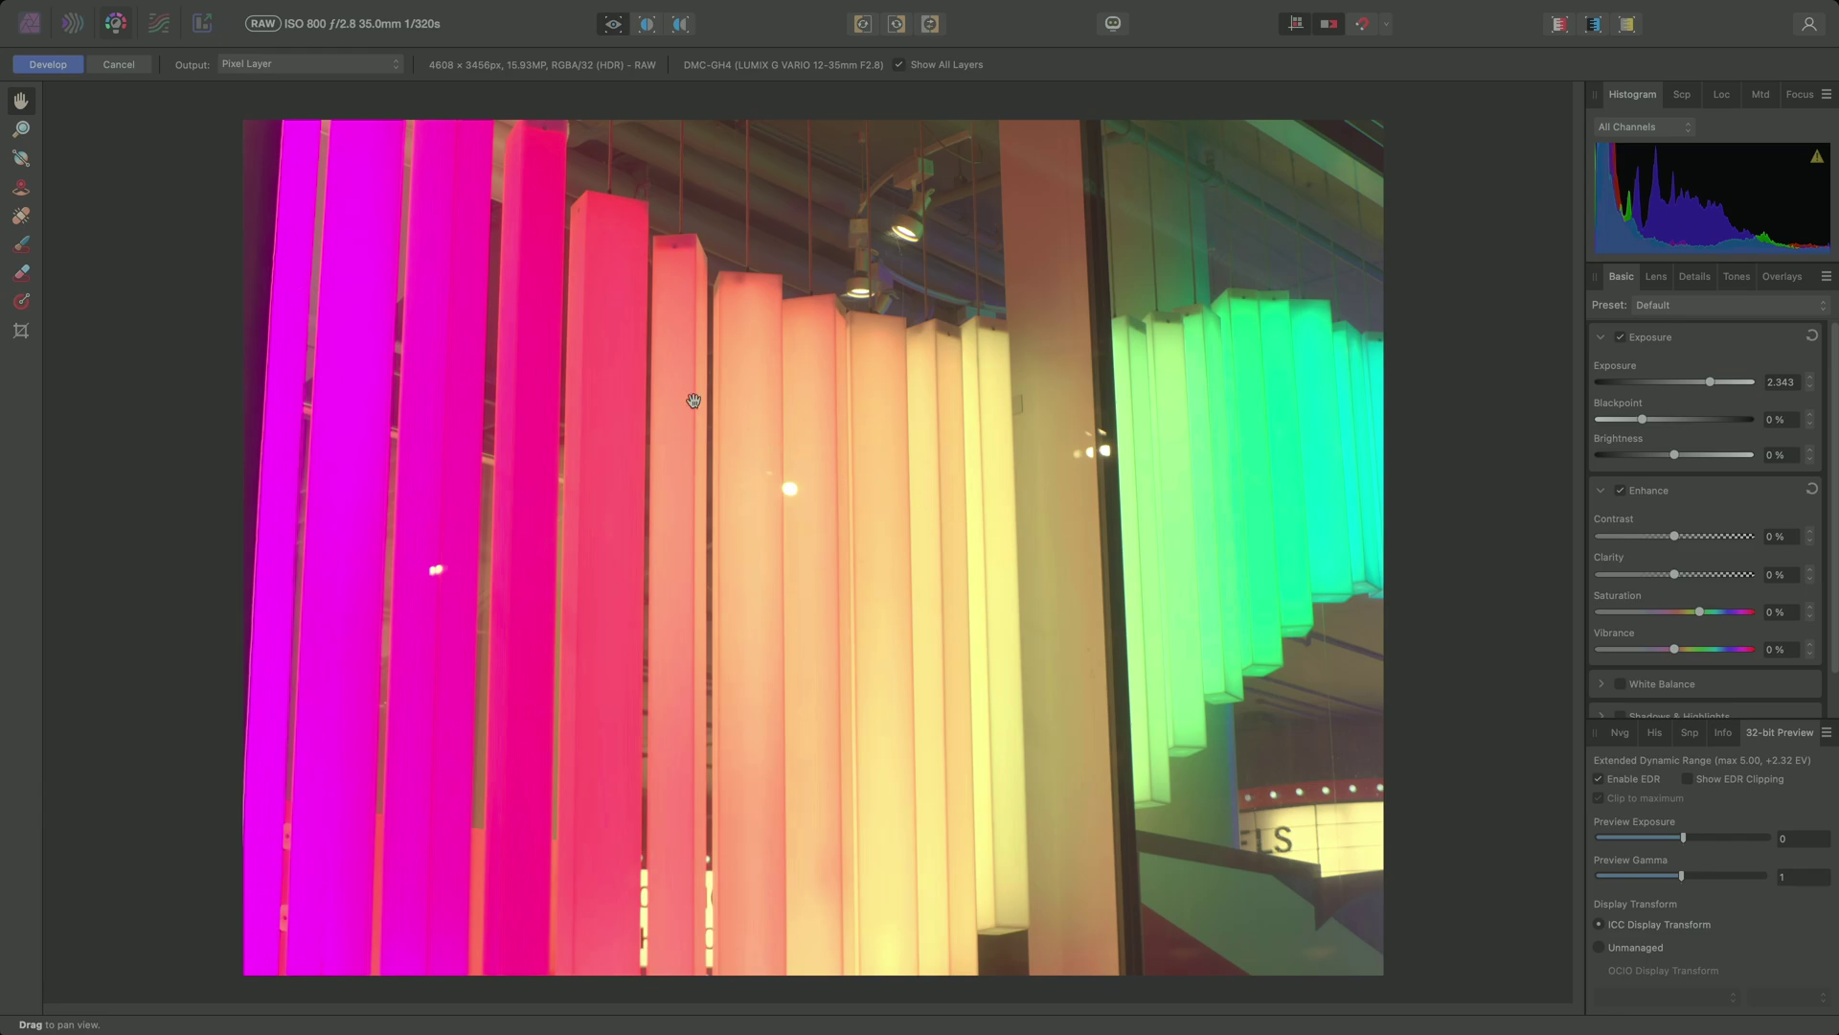
{"action": "left_click", "coordinate": [75, 67]}
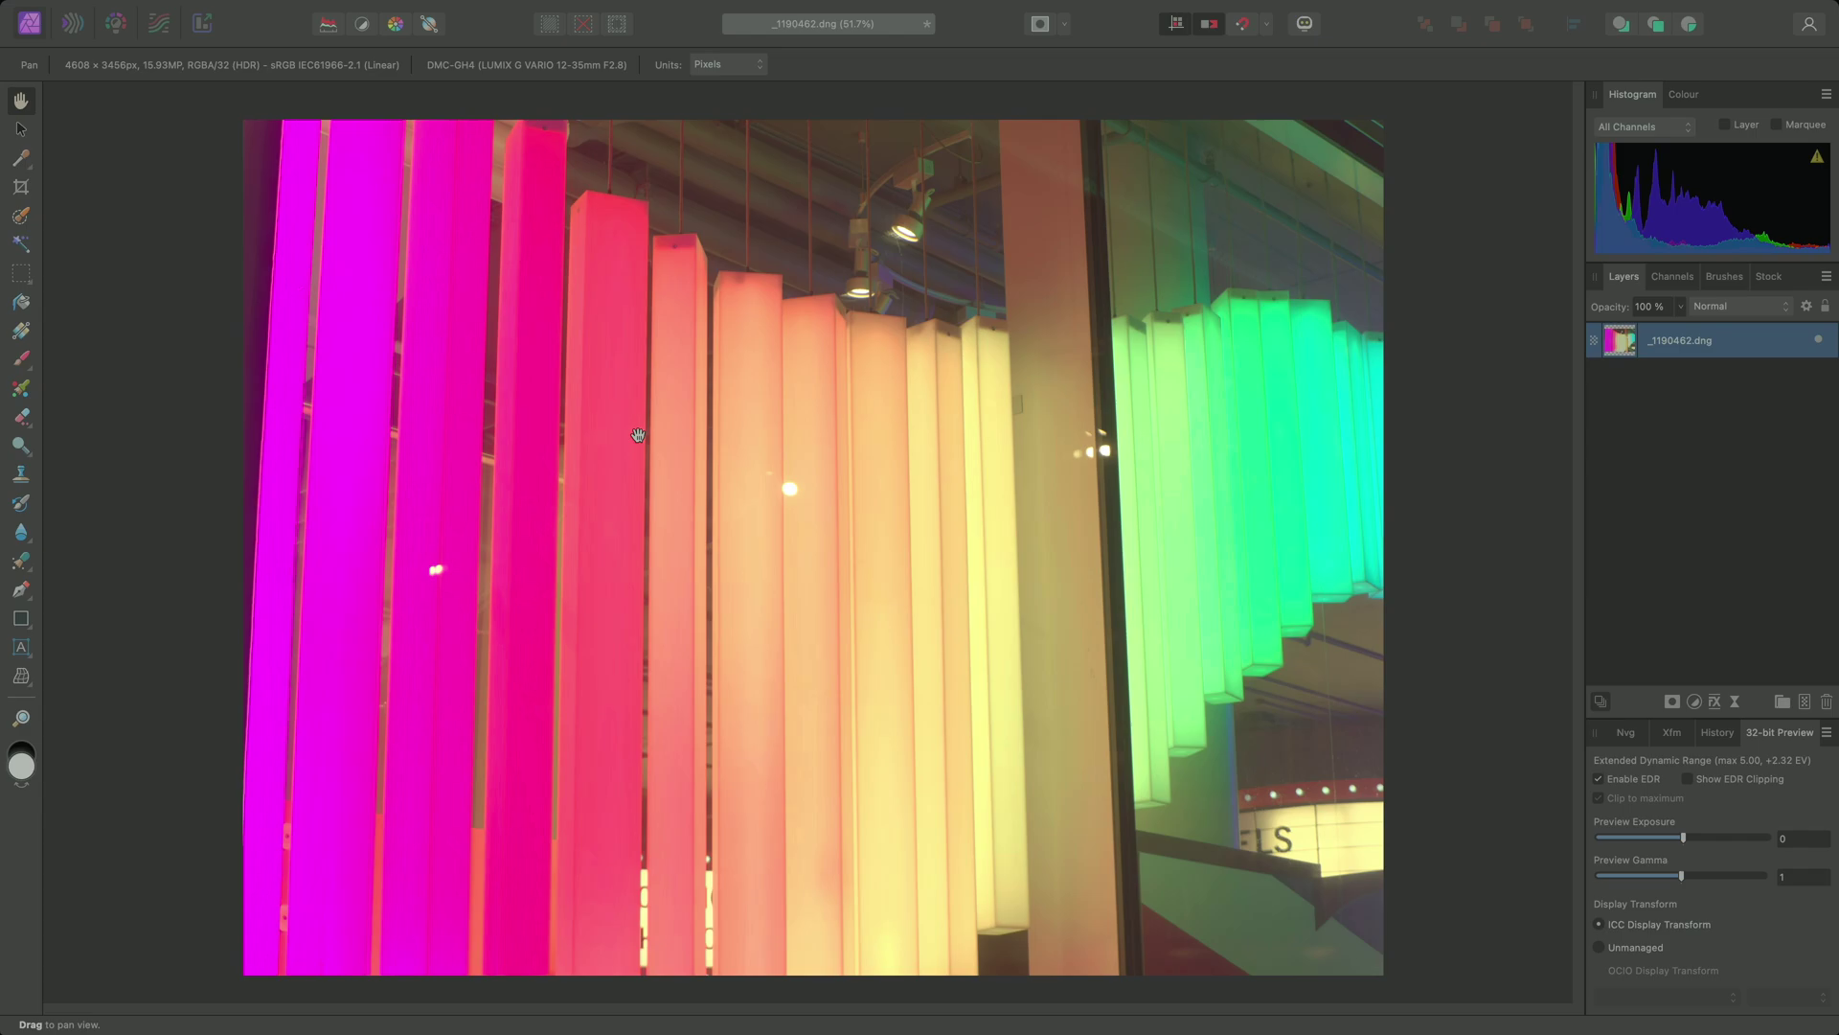
With the Inpainting Brush, paint out the bright spots on the magenta and orange light columns
{"action": "left_click", "coordinate": [23, 564]}
{"action": "left_click", "coordinate": [125, 618]}
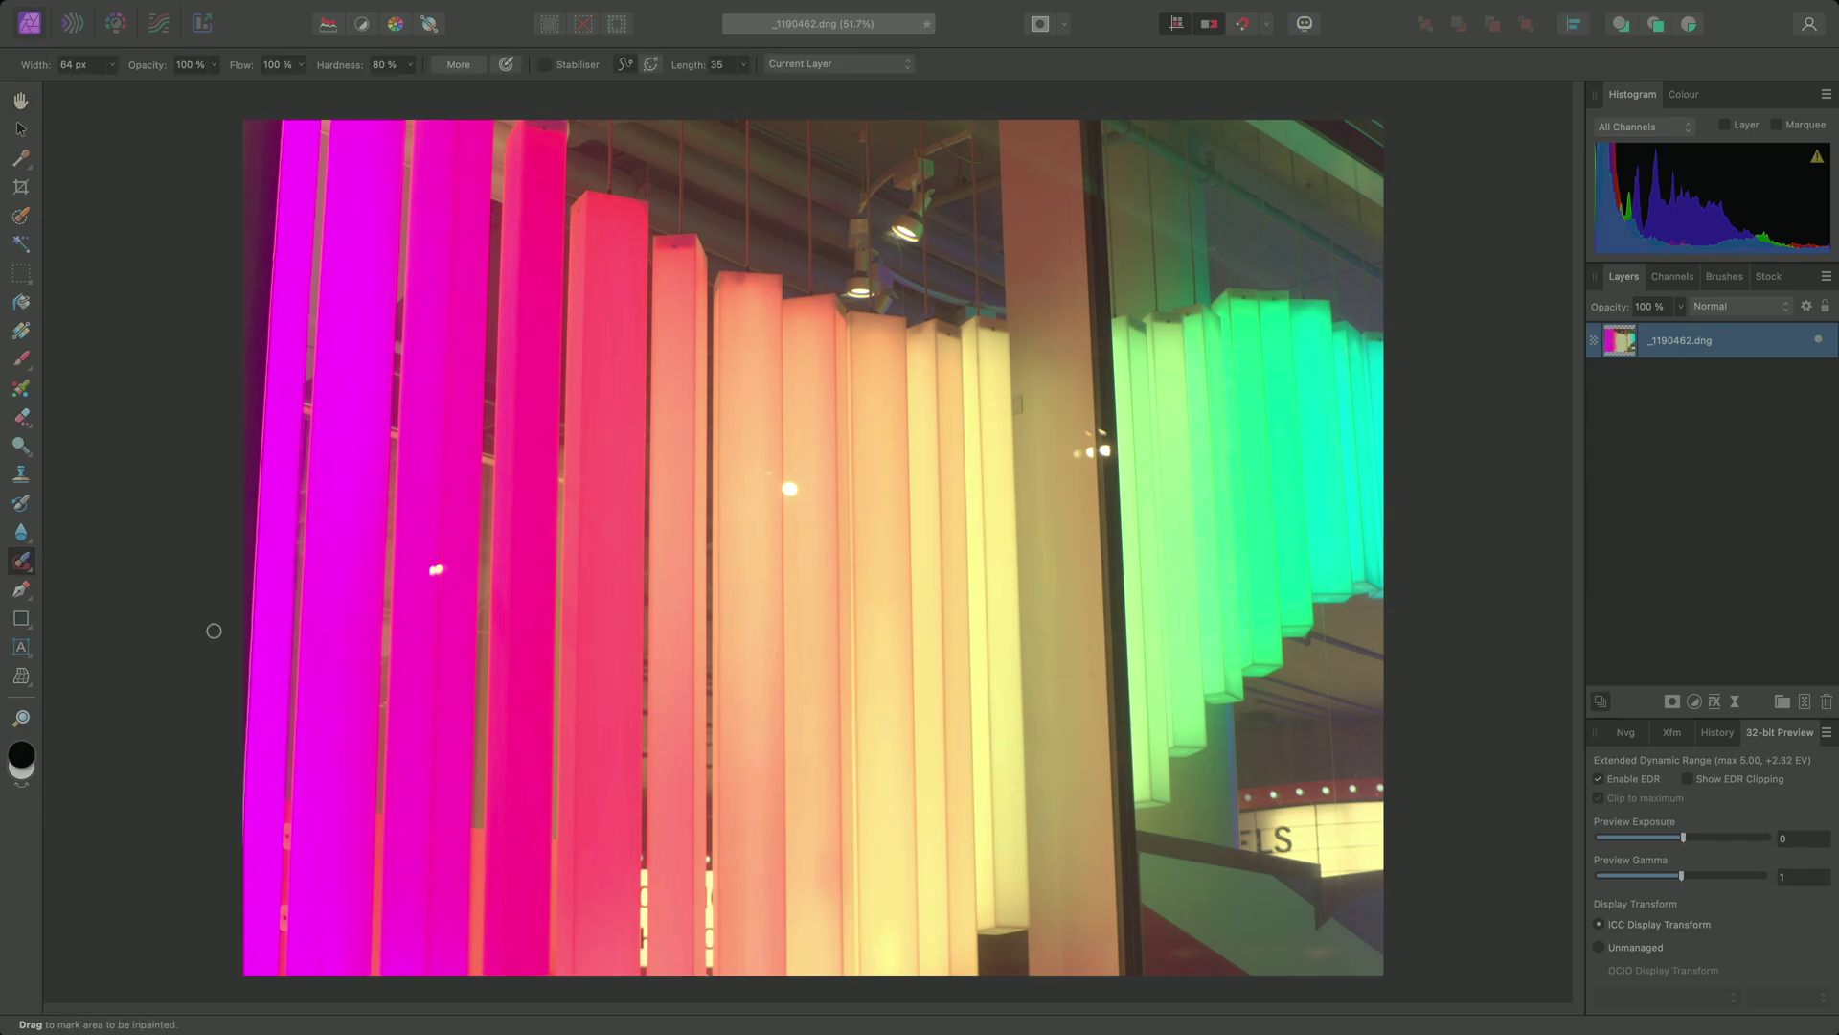
{"action": "scroll", "coordinate": [431, 563], "scroll_direction": "up", "scroll_amount": 10}
{"action": "left_click_drag", "start_coordinate": [431, 532], "coordinate": [479, 522]}
{"action": "scroll", "coordinate": [705, 572], "scroll_direction": "down", "scroll_amount": 4}
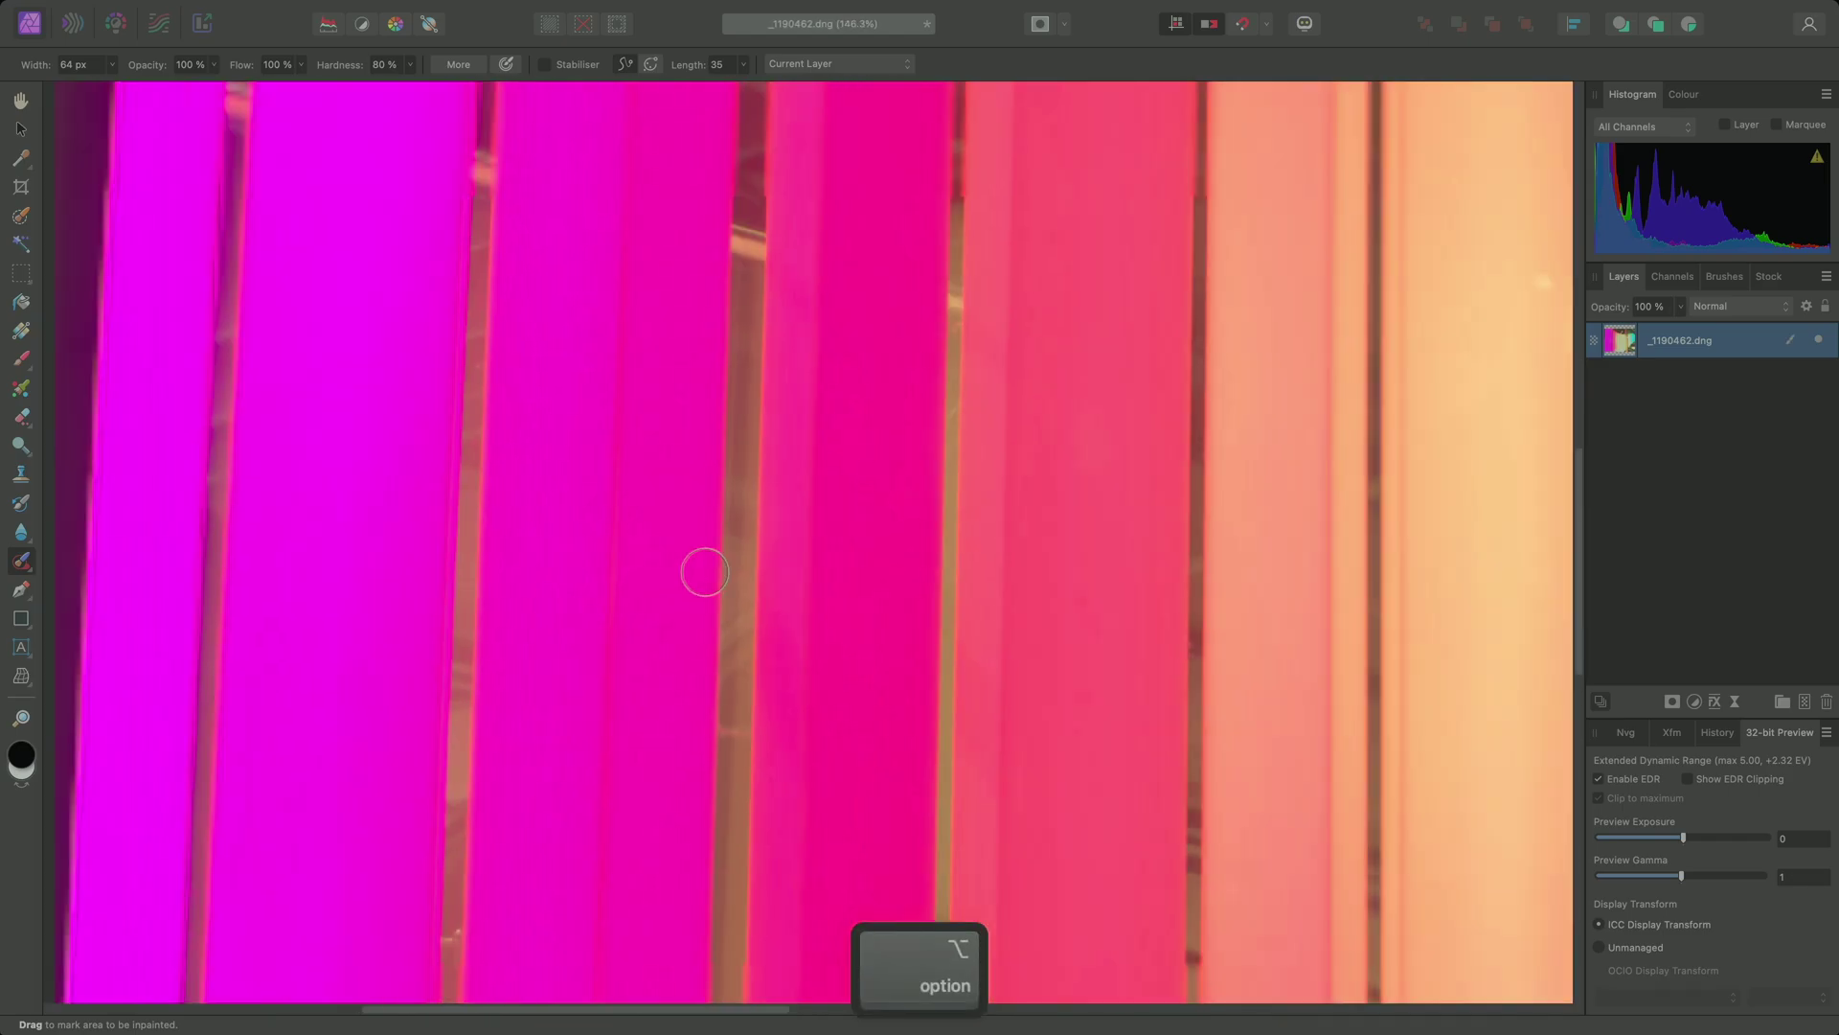
{"action": "scroll", "coordinate": [767, 513], "scroll_direction": "right", "scroll_amount": 10}
{"action": "scroll", "coordinate": [767, 513], "scroll_direction": "up", "scroll_amount": 4}
{"action": "left_click_drag", "start_coordinate": [756, 529], "coordinate": [805, 575]}
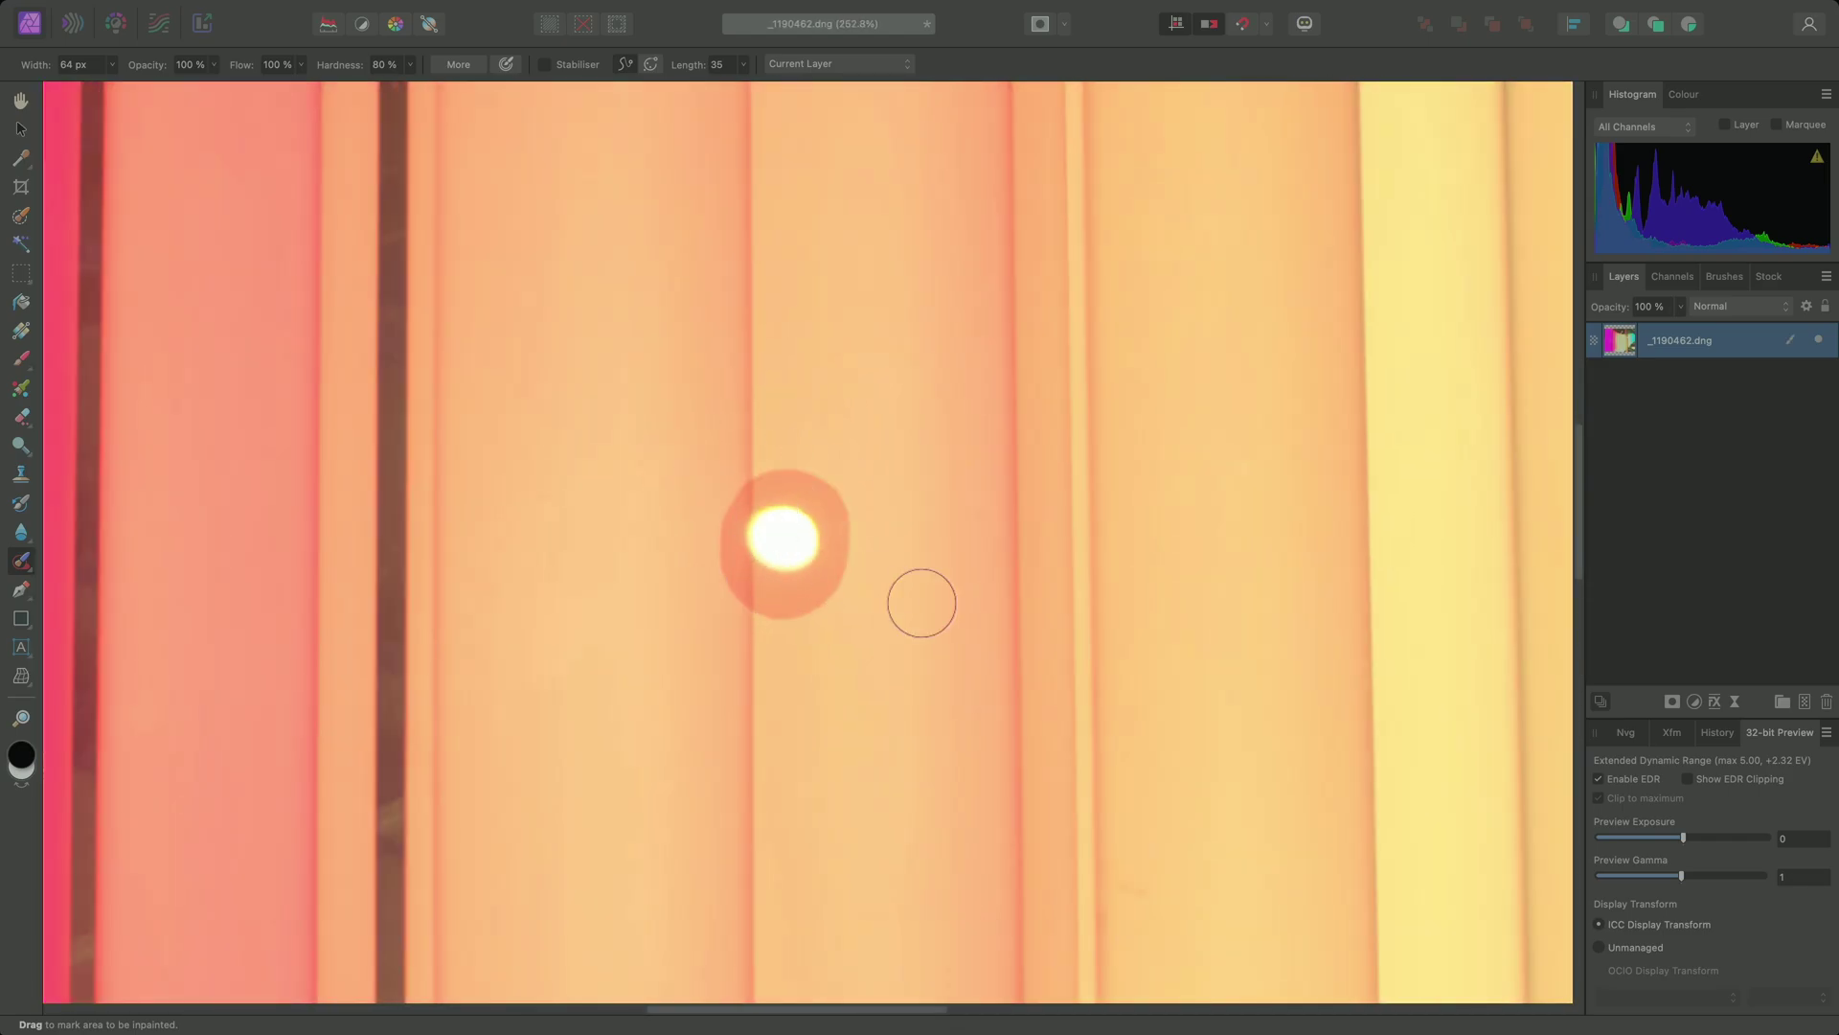
With a smaller brush, inpaint the reflections beside the dark pillar and the last spot, then fit the photo
{"action": "key", "text": "bracketleft"}
{"action": "scroll", "coordinate": [920, 599], "scroll_direction": "down", "scroll_amount": 4}
{"action": "scroll", "coordinate": [841, 526], "scroll_direction": "right", "scroll_amount": 10}
{"action": "scroll", "coordinate": [772, 537], "scroll_direction": "up", "scroll_amount": 6}
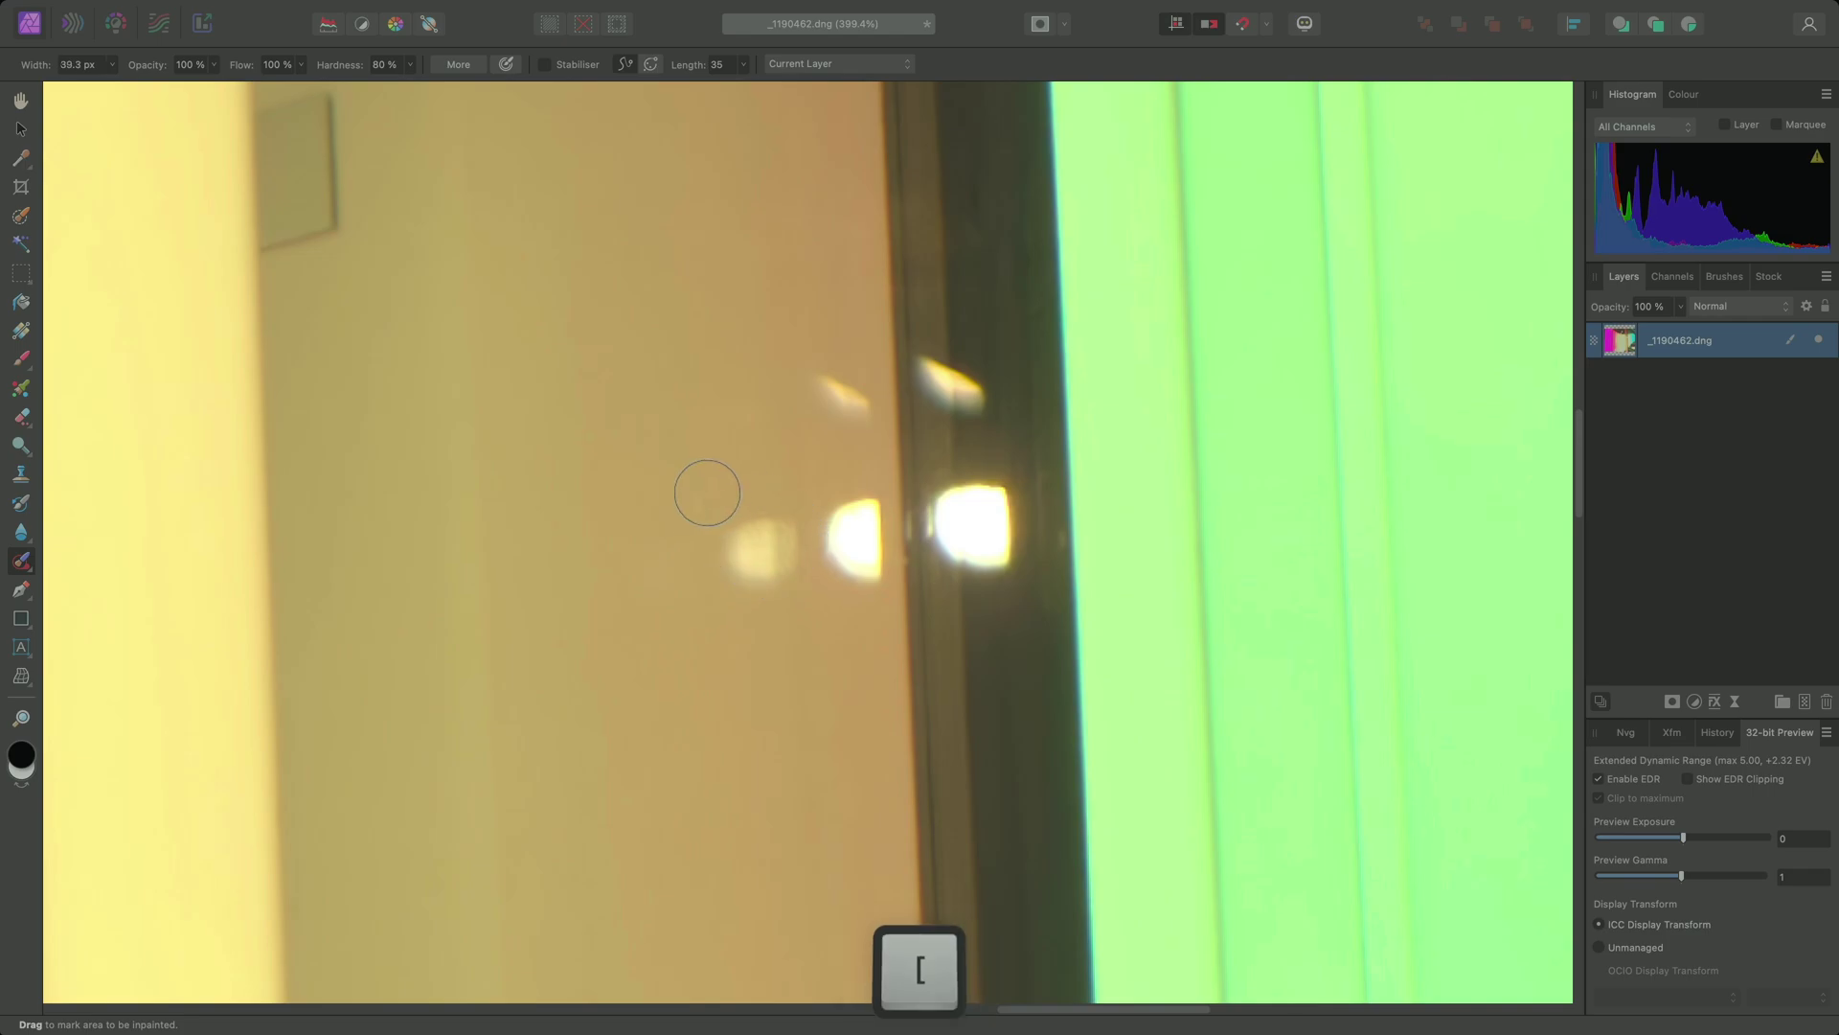
{"action": "mouse_move", "coordinate": [707, 493]}
{"action": "left_mouse_down"}
{"action": "mouse_move", "coordinate": [709, 564]}
{"action": "mouse_move", "coordinate": [771, 524]}
{"action": "mouse_move", "coordinate": [785, 573]}
{"action": "mouse_move", "coordinate": [865, 570]}
{"action": "mouse_move", "coordinate": [865, 503]}
{"action": "mouse_move", "coordinate": [843, 547]}
{"action": "left_mouse_up"}
{"action": "key", "text": "bracketleft"}
{"action": "key", "text": "bracketright"}
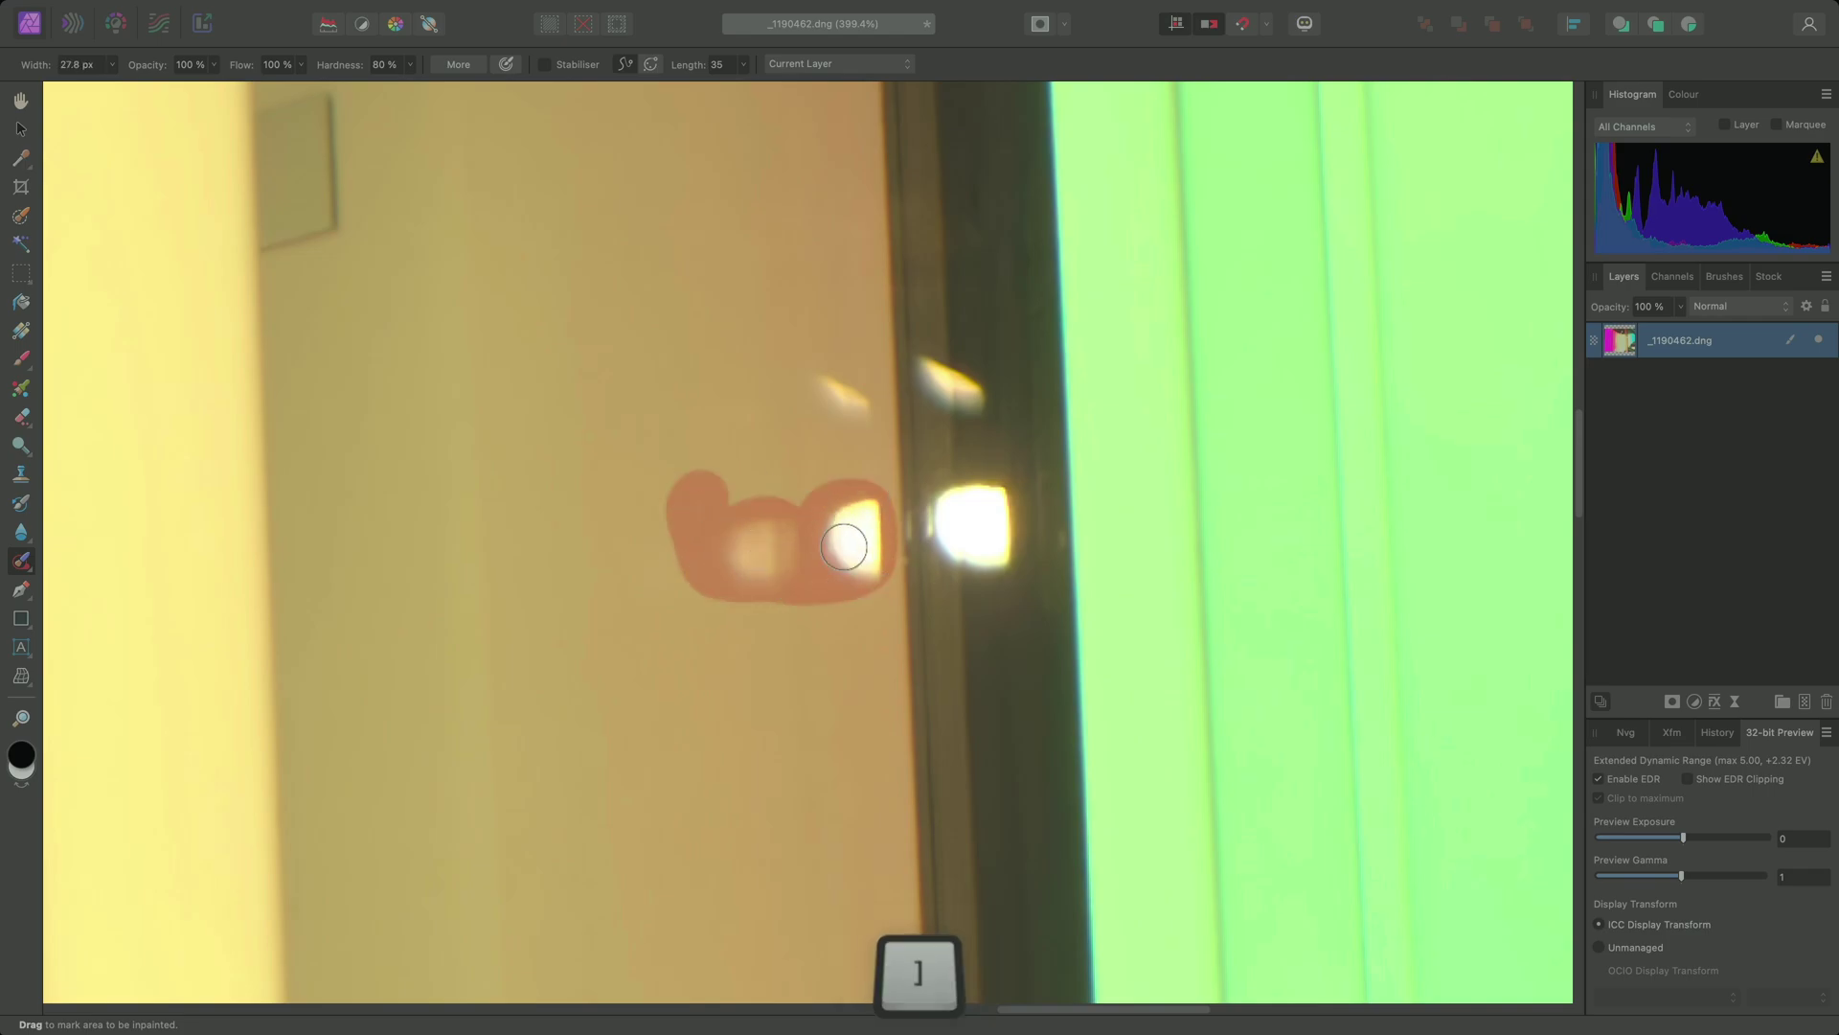
{"action": "left_click_drag", "start_coordinate": [852, 426], "coordinate": [837, 389]}
{"action": "key", "text": "h"}
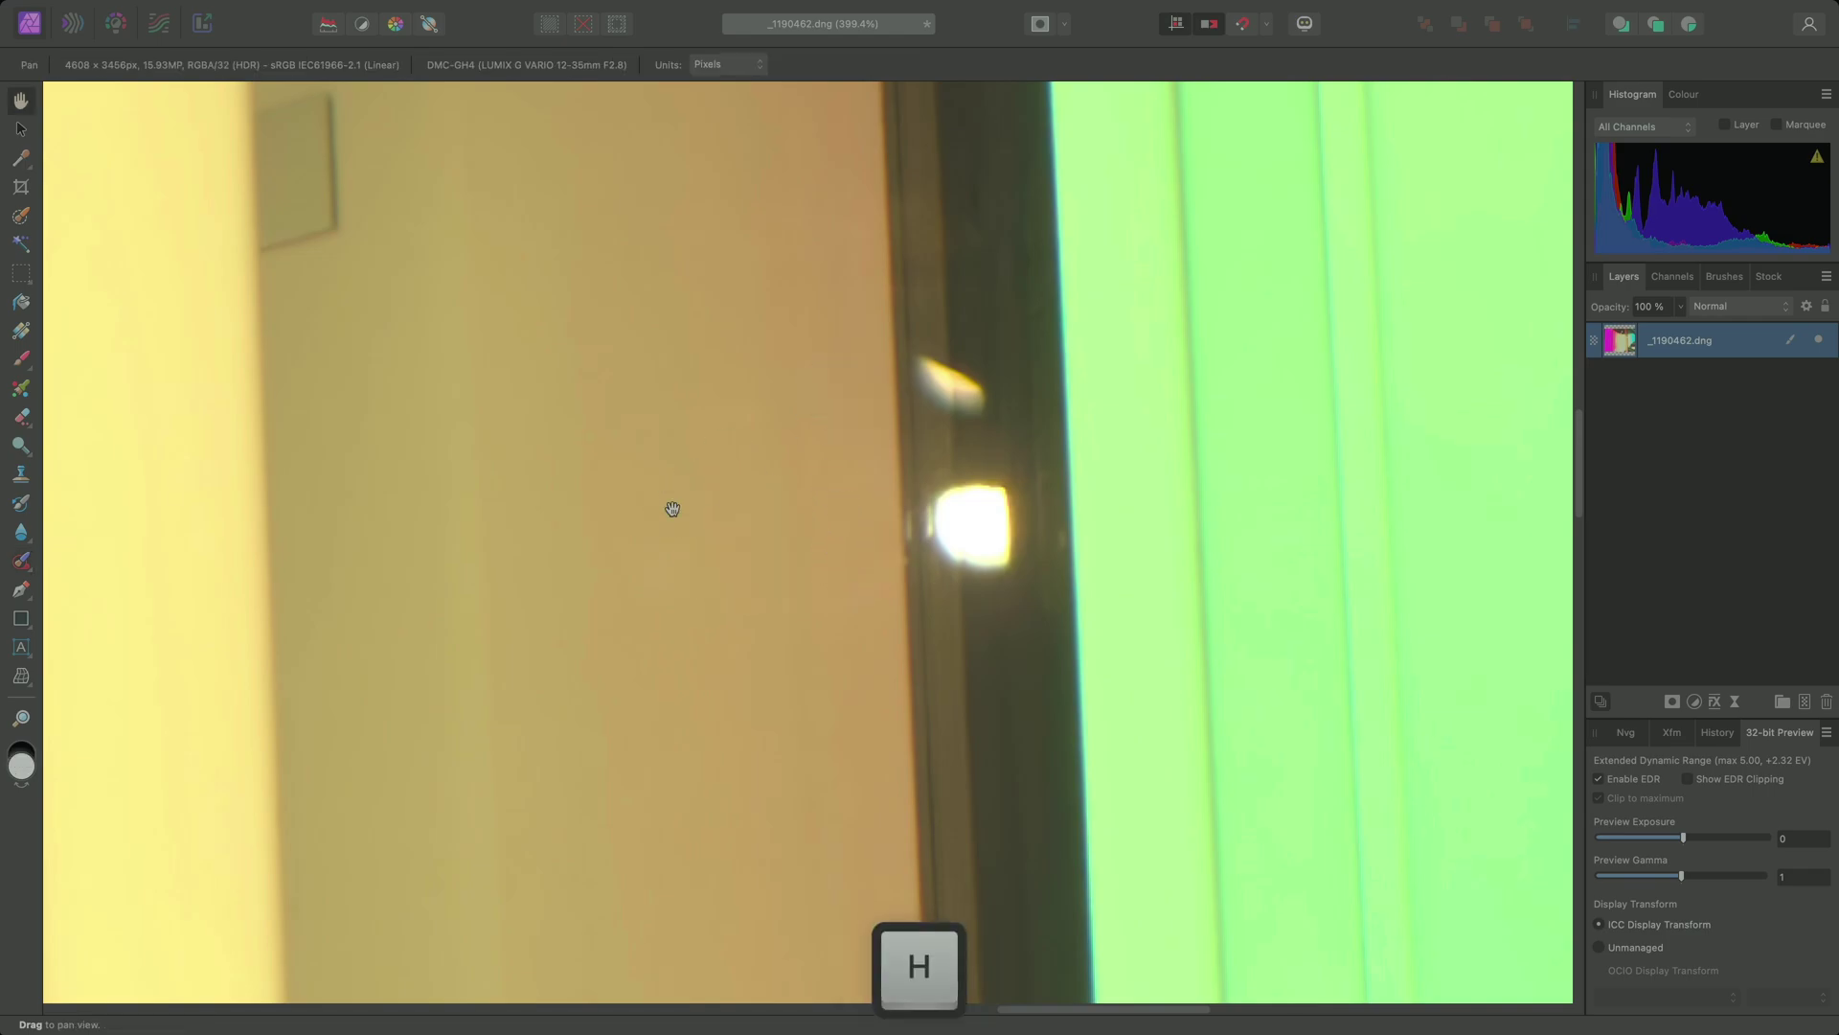
{"action": "key", "text": "super+0"}
Apply the Sharpen > Clarity filter to the light-column photo at about 48% strength
{"action": "mouse_move", "coordinate": [638, 11]}
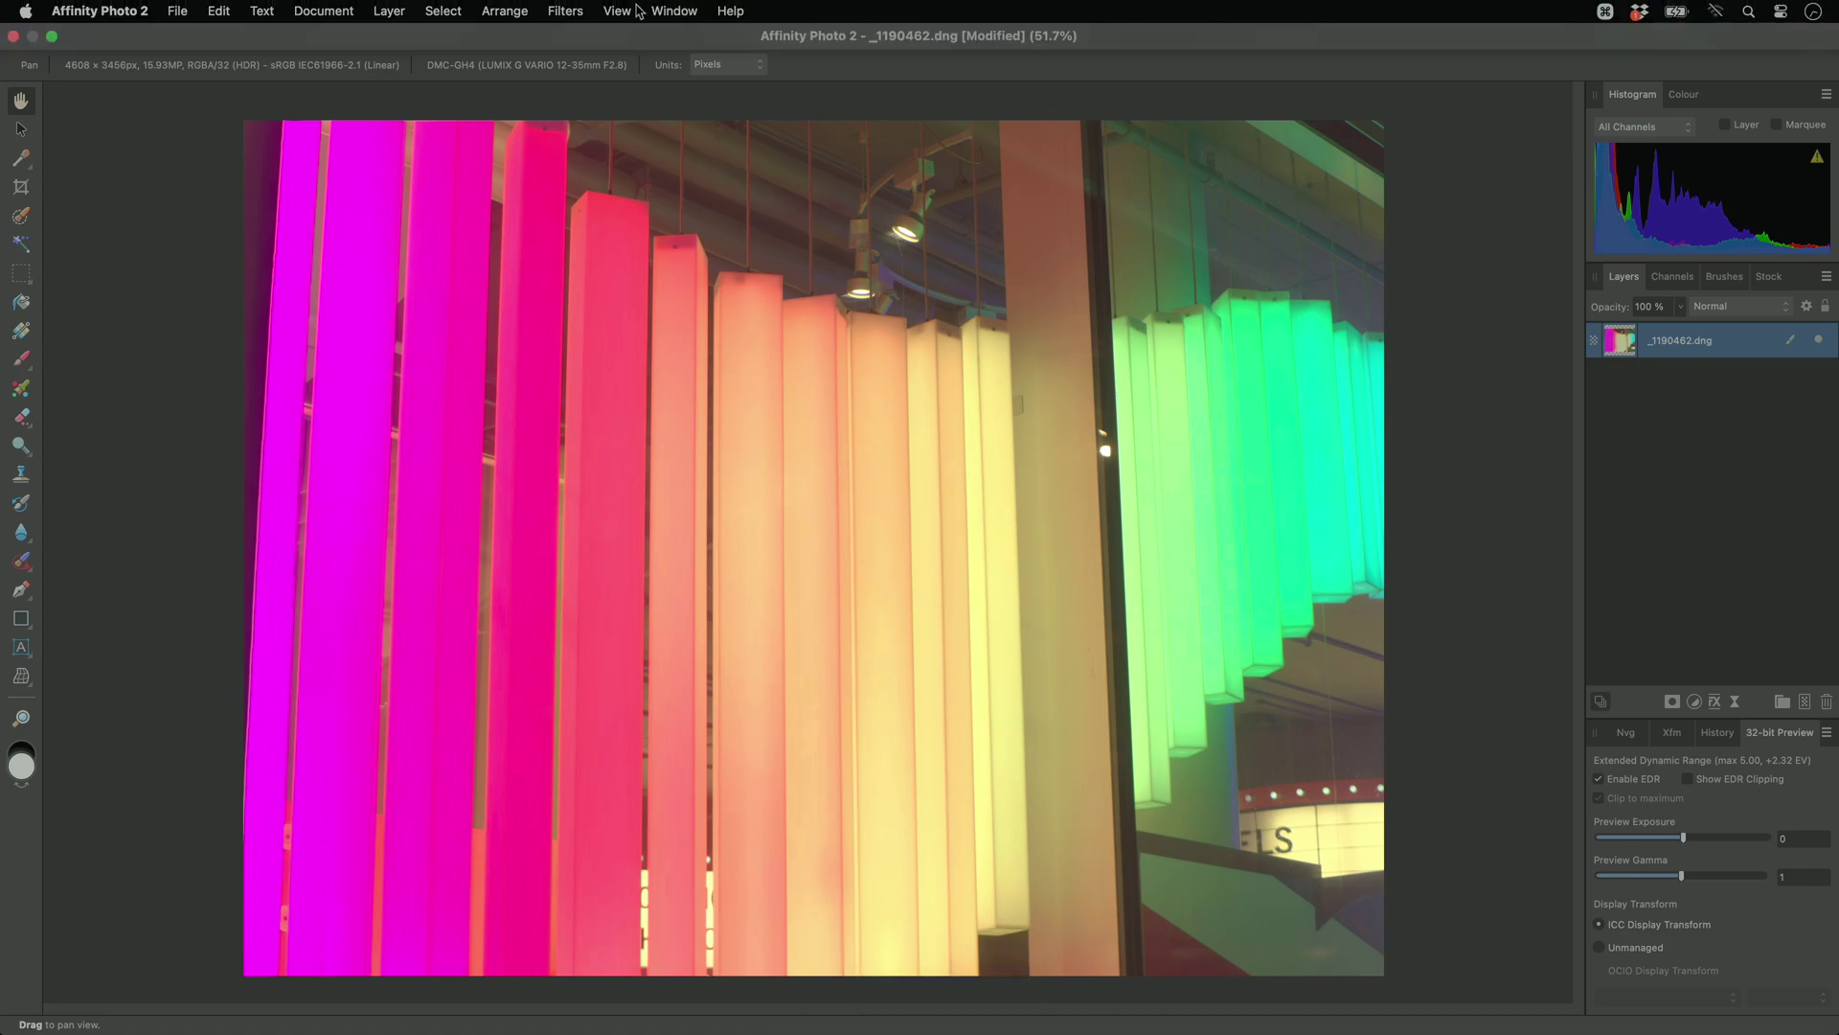
{"action": "left_click", "coordinate": [565, 11]}
{"action": "mouse_move", "coordinate": [585, 60]}
{"action": "left_click", "coordinate": [812, 84]}
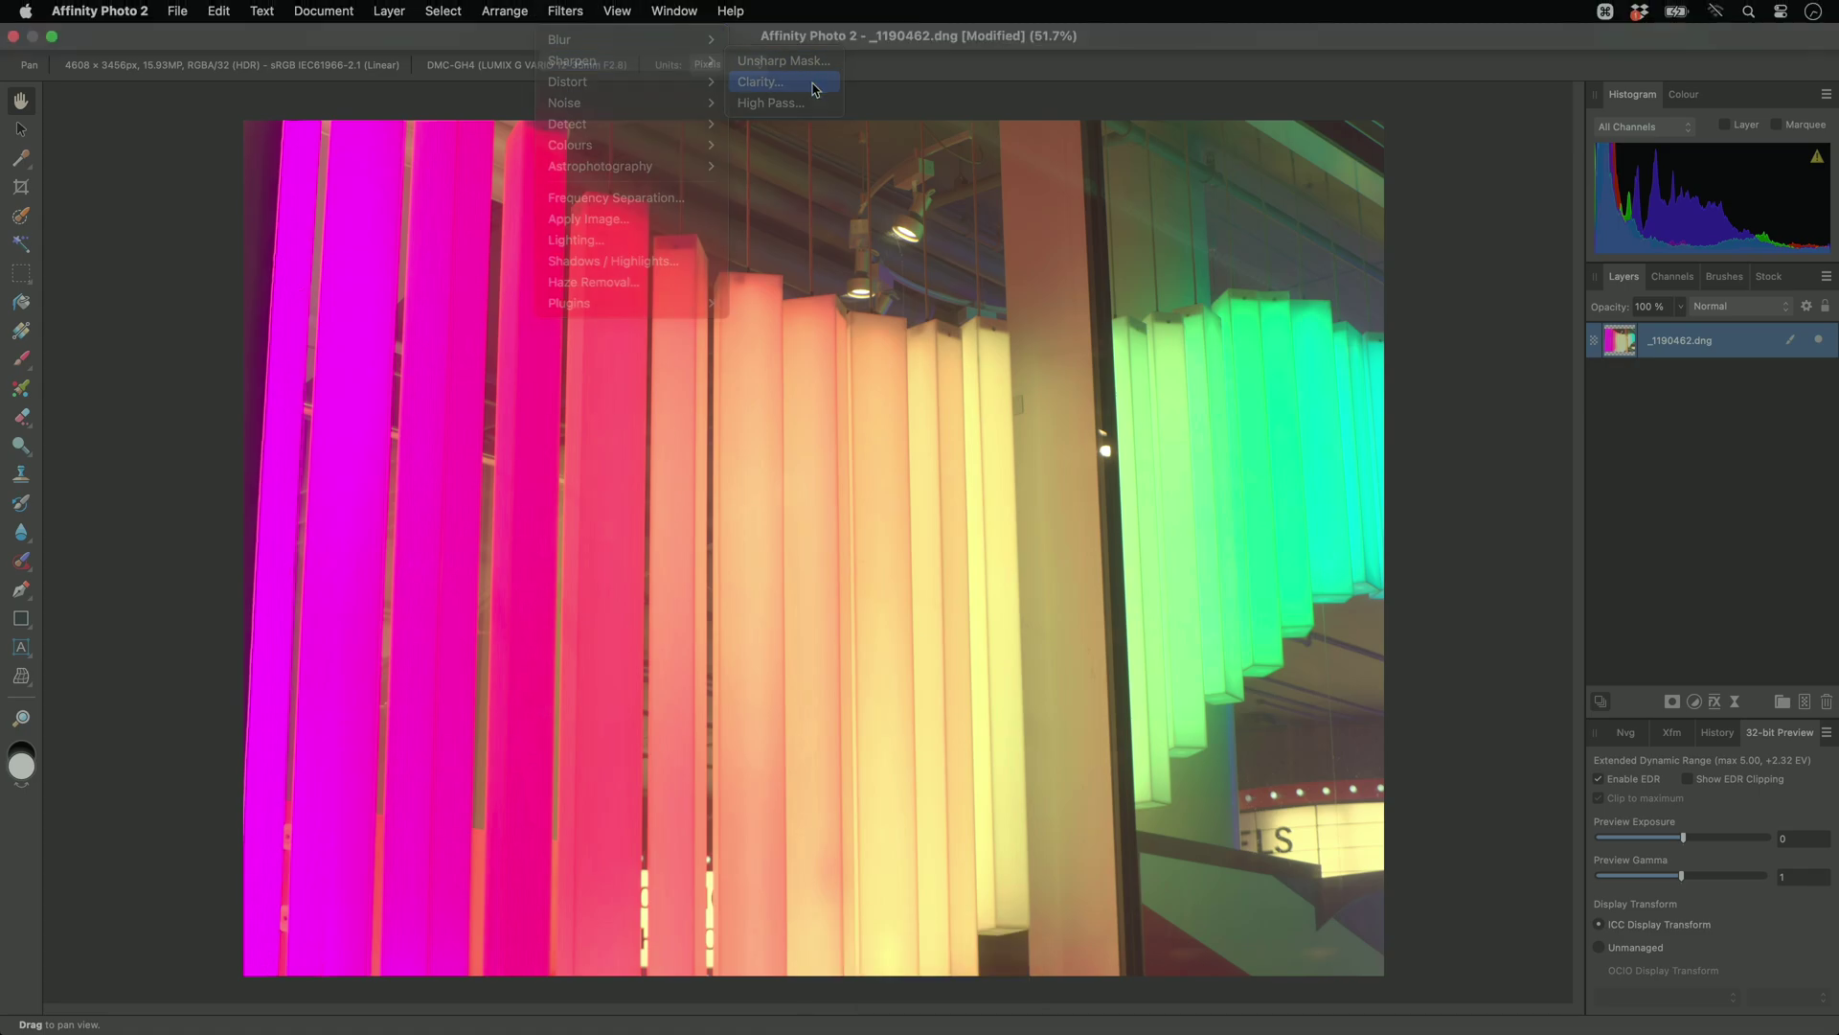
{"action": "left_click_drag", "start_coordinate": [1379, 943], "coordinate": [1428, 963]}
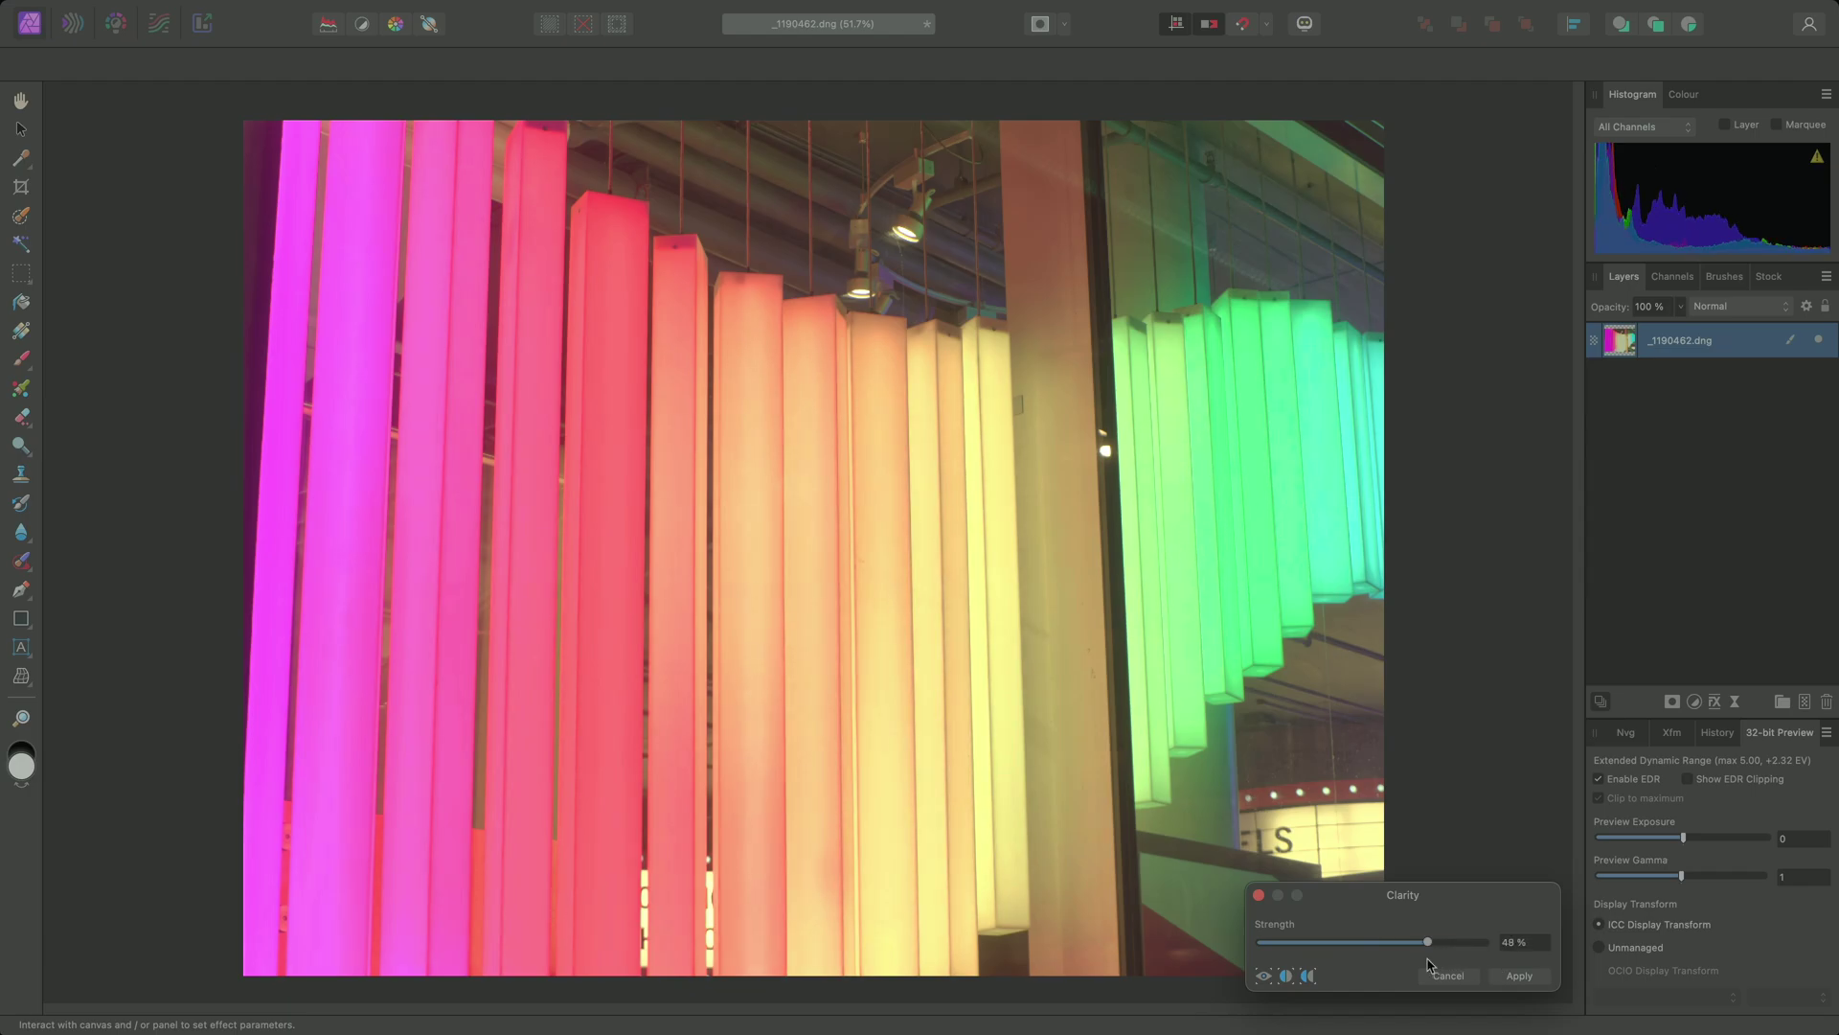
{"action": "left_click", "coordinate": [1519, 975]}
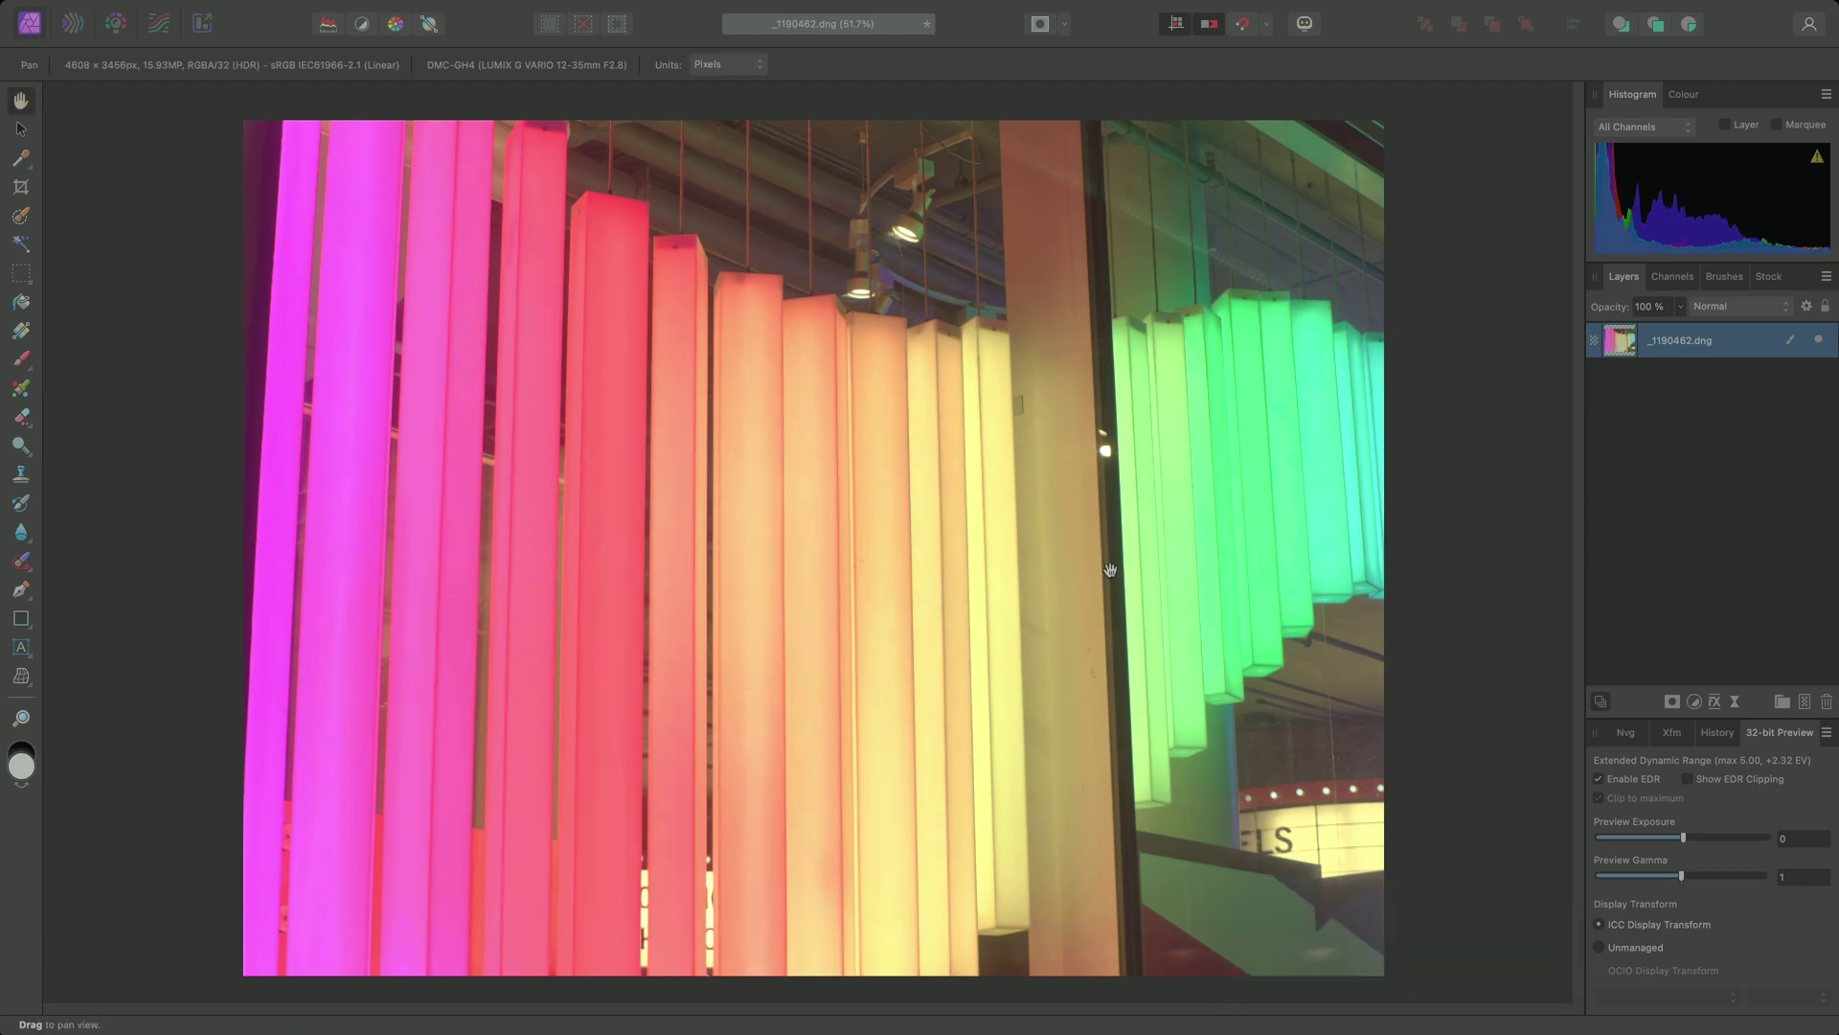
Open File > Export and choose the plain PNG preset
{"action": "mouse_move", "coordinate": [527, 4]}
{"action": "left_click", "coordinate": [177, 11]}
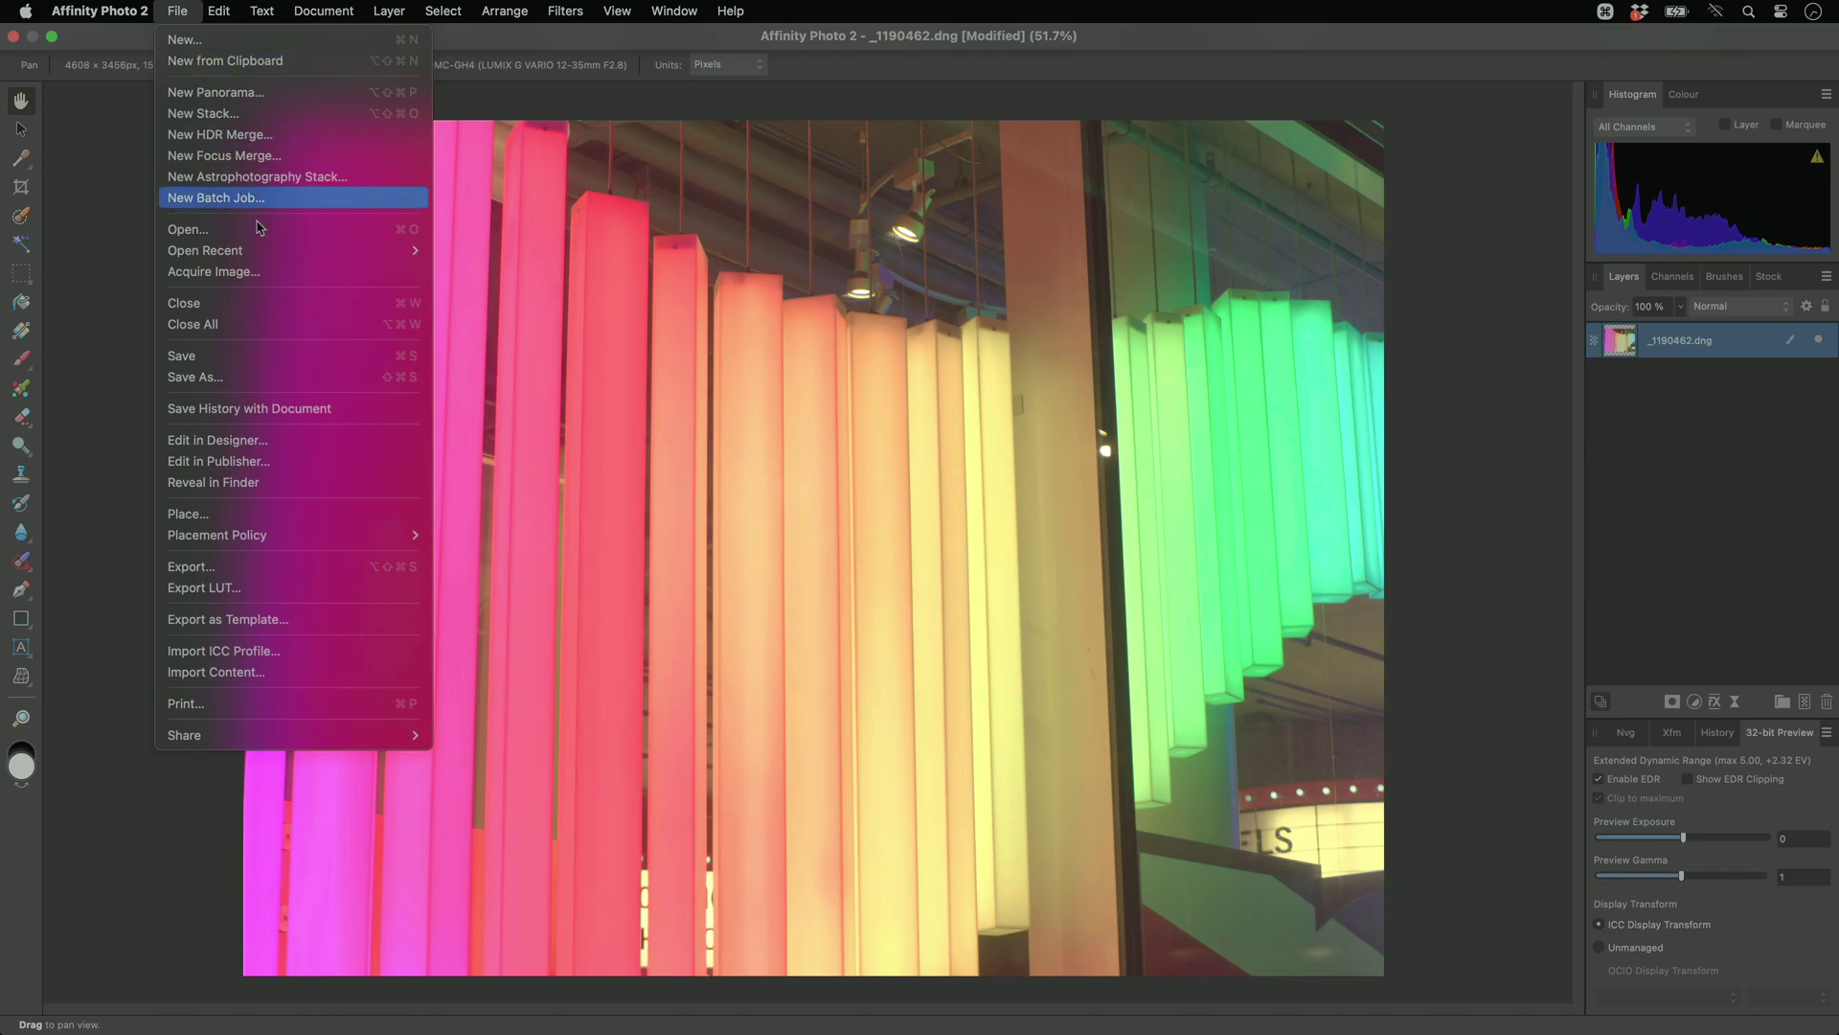
{"action": "left_click", "coordinate": [362, 566]}
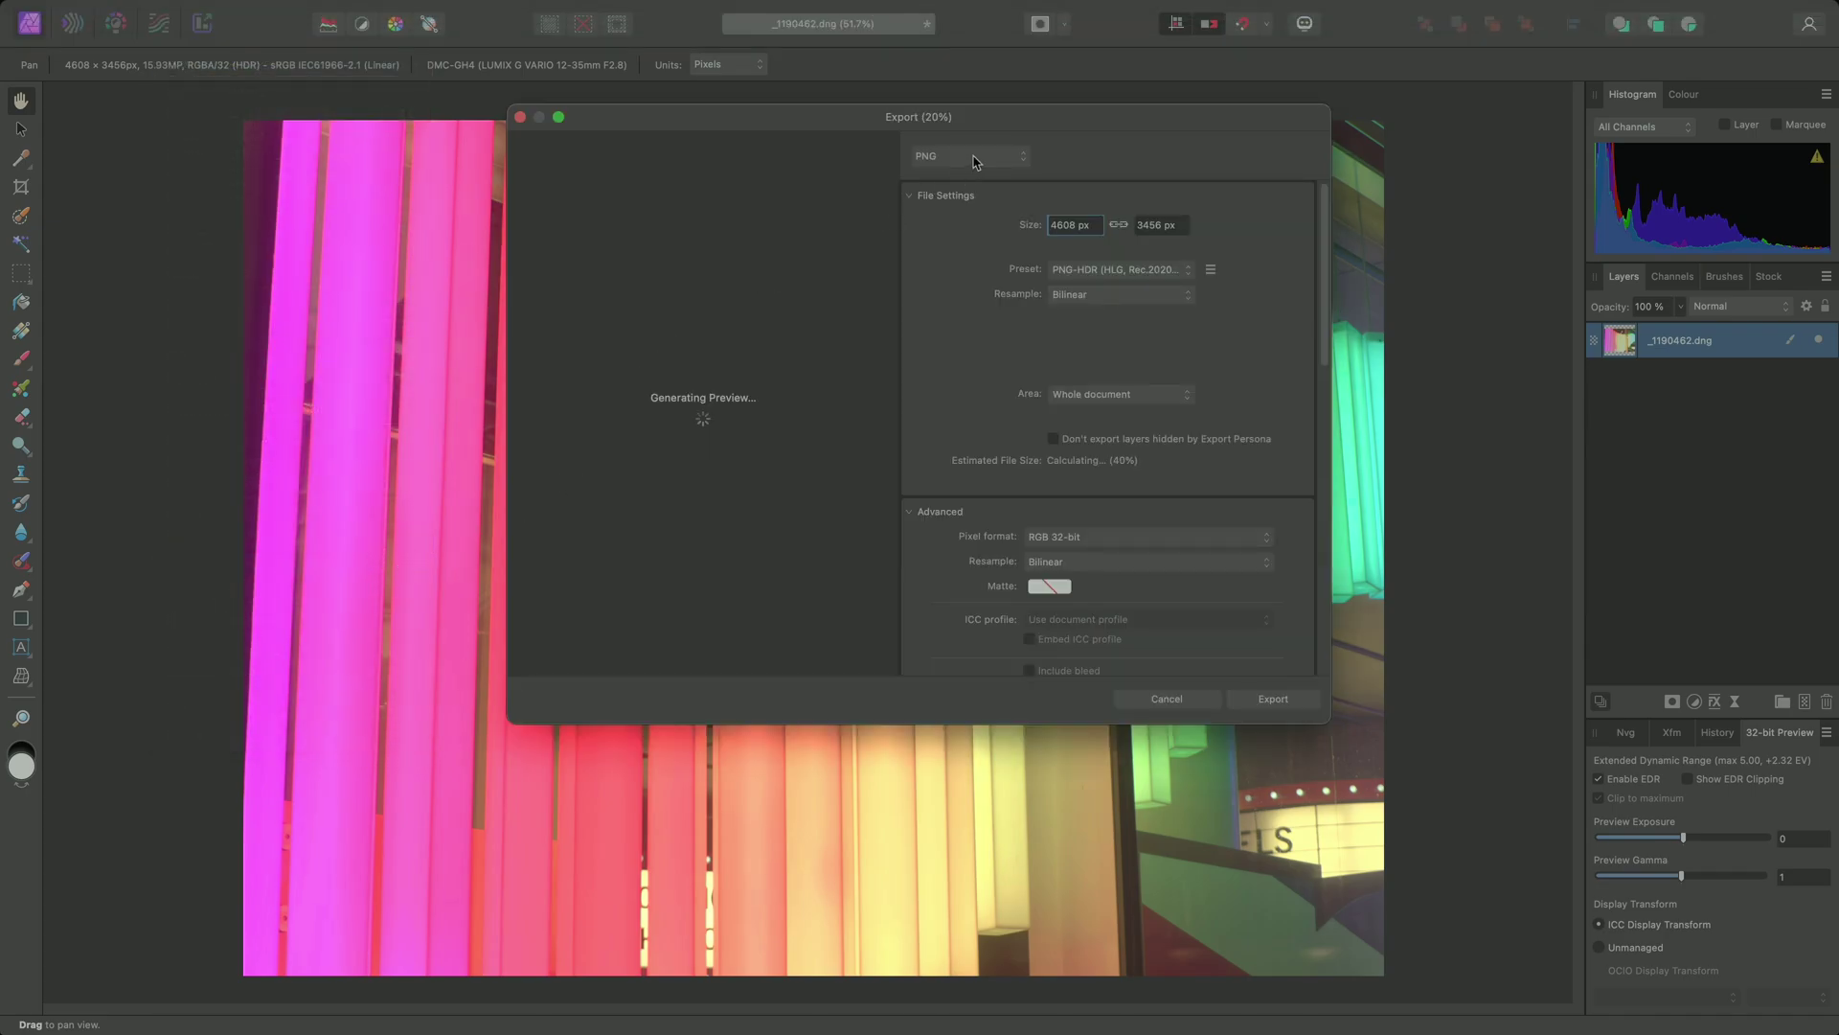
{"action": "left_click", "coordinate": [1092, 273]}
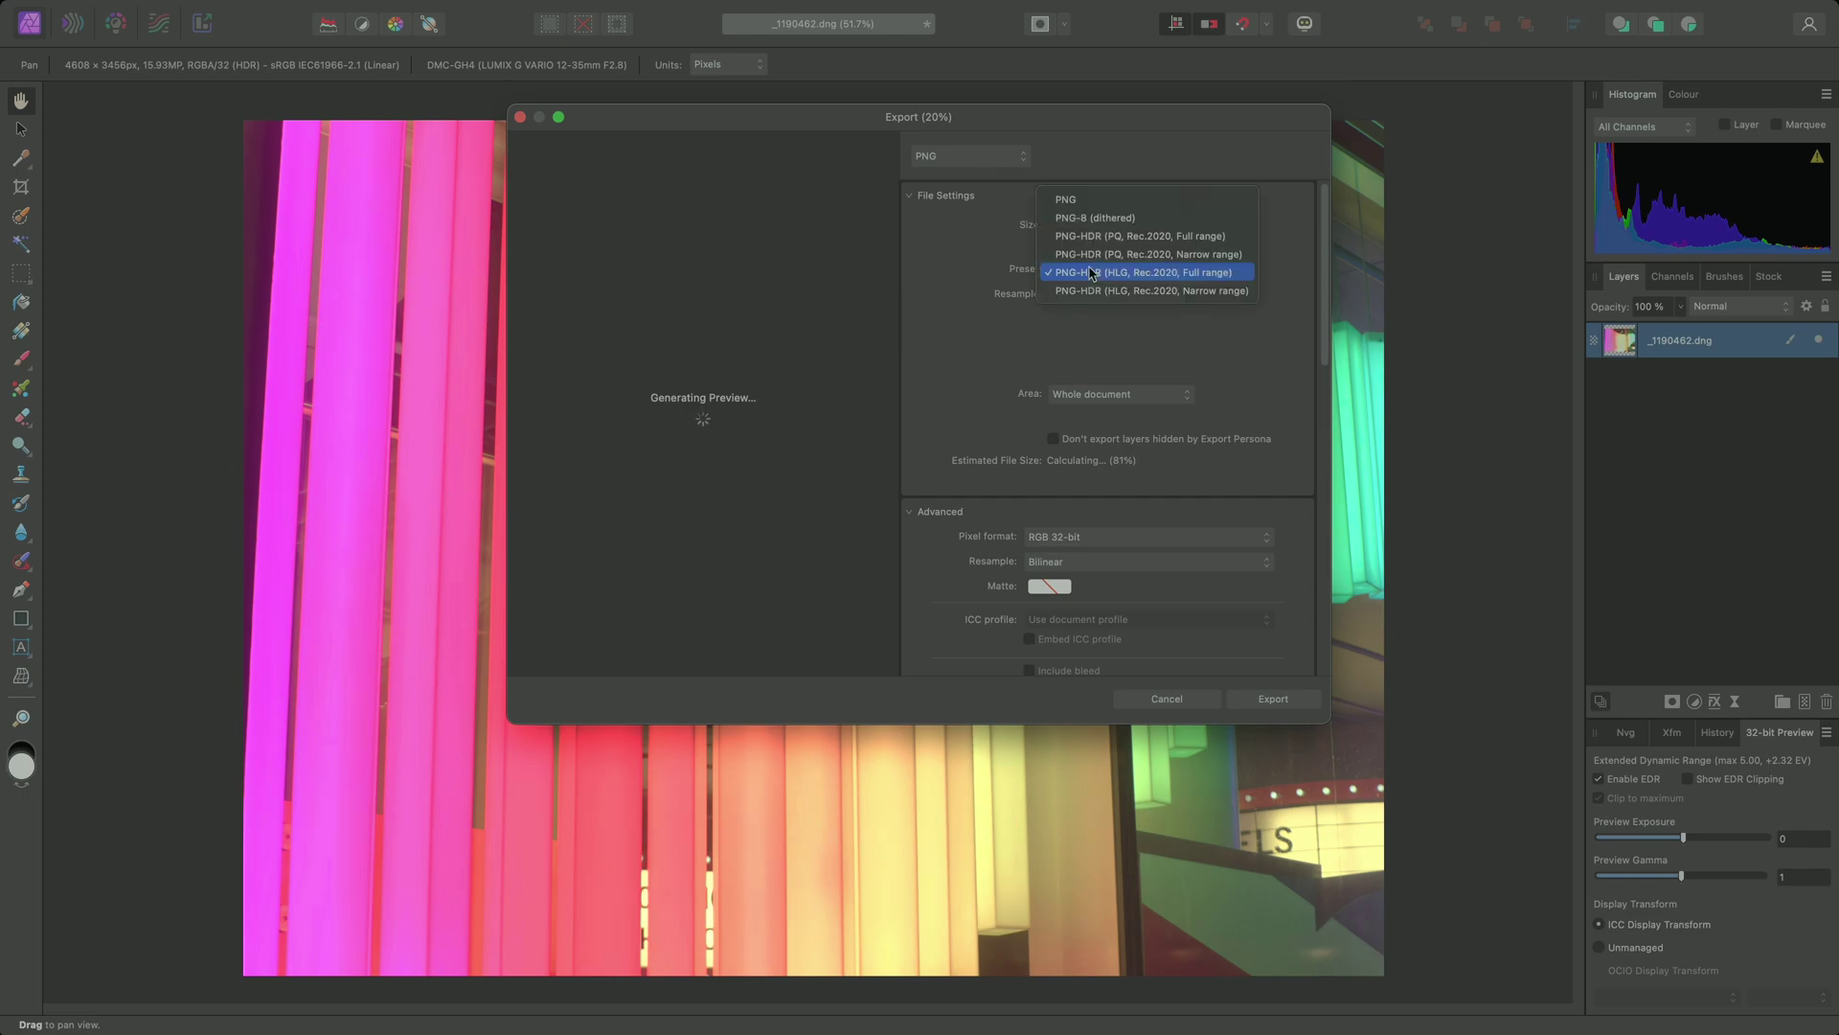
{"action": "left_click", "coordinate": [1107, 204]}
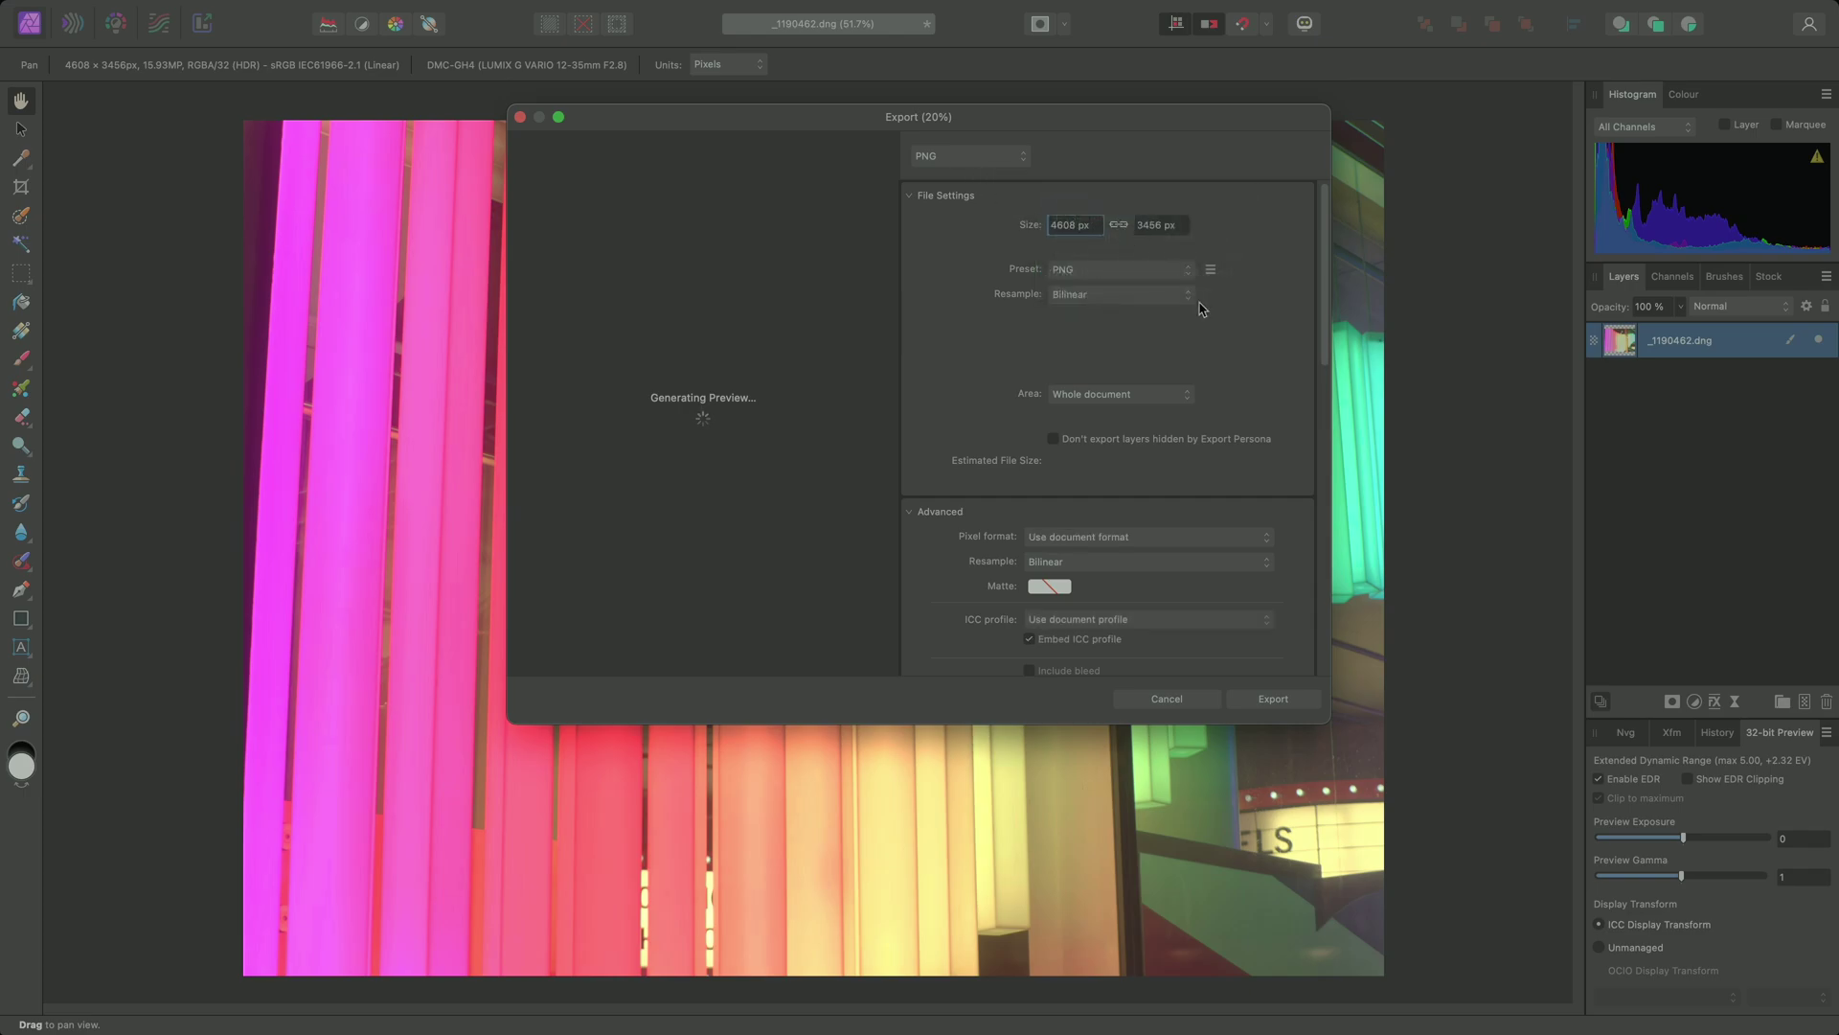
Set the PNG export to RGB 32-bit pixels, HLG transfer function and BT.2020 primaries
{"action": "left_click_drag", "start_coordinate": [1327, 278], "coordinate": [1331, 385]}
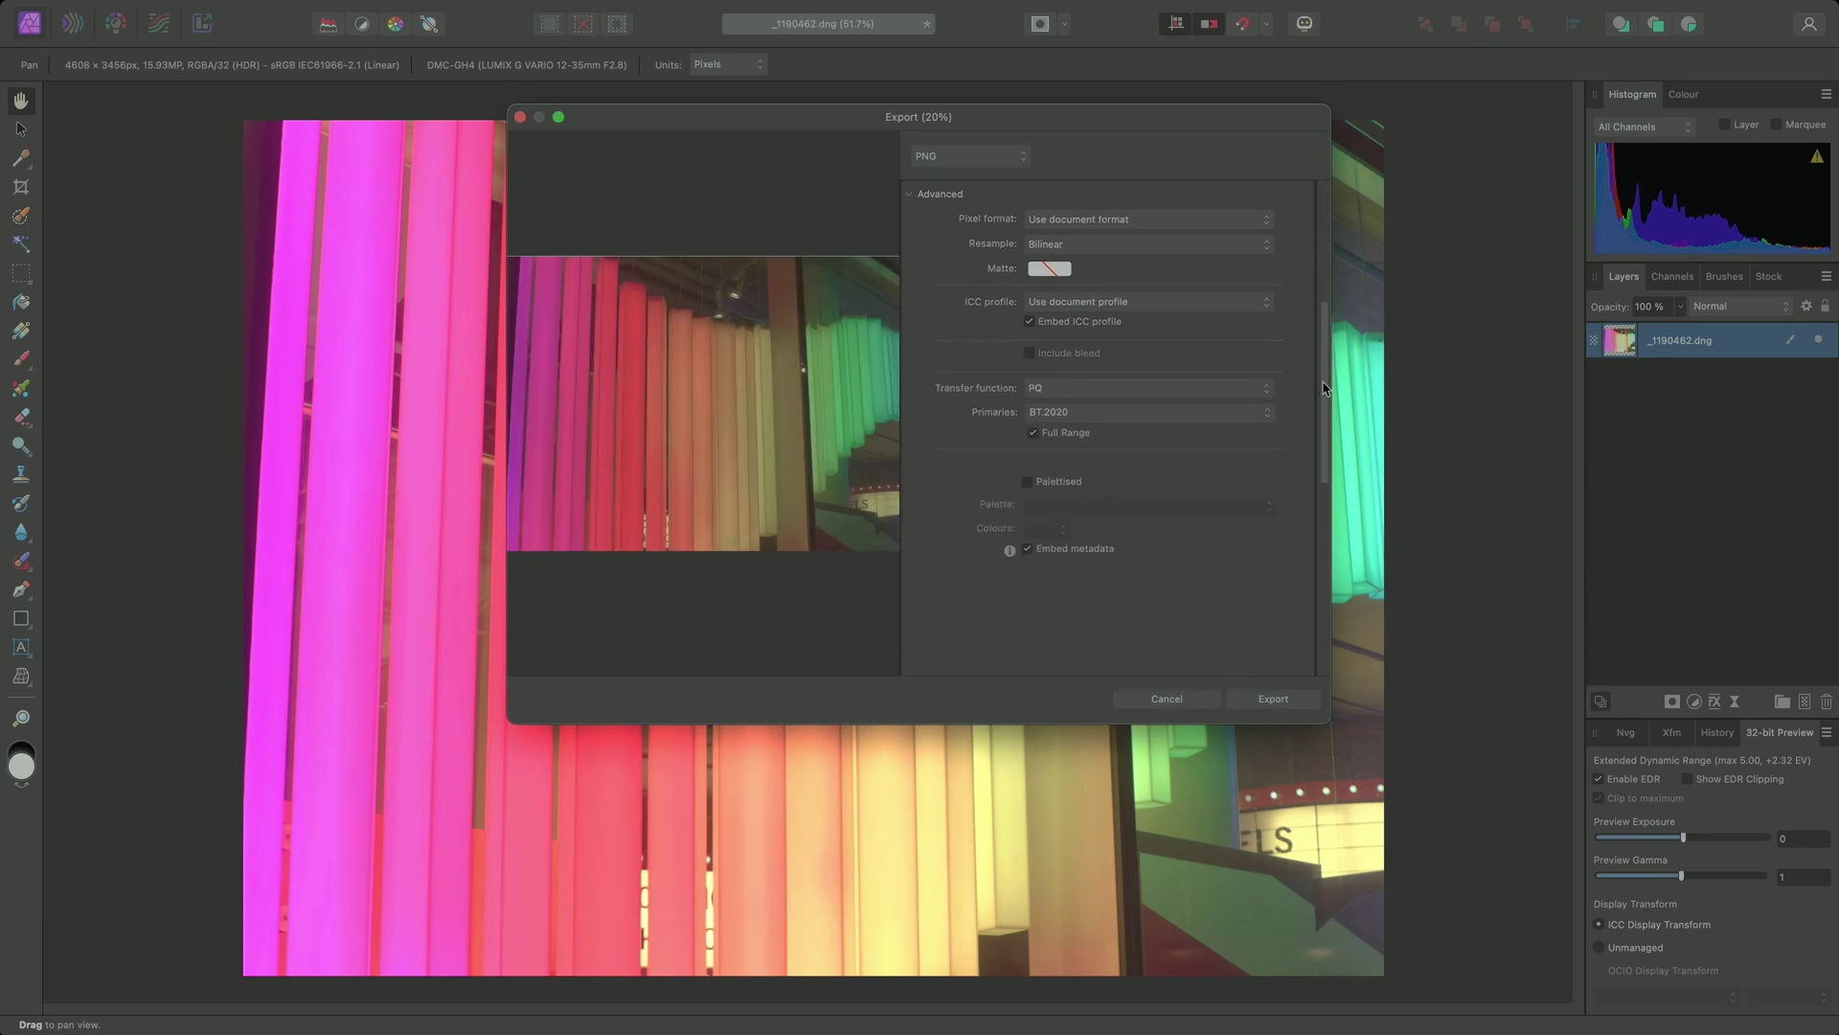
{"action": "left_click", "coordinate": [1149, 221]}
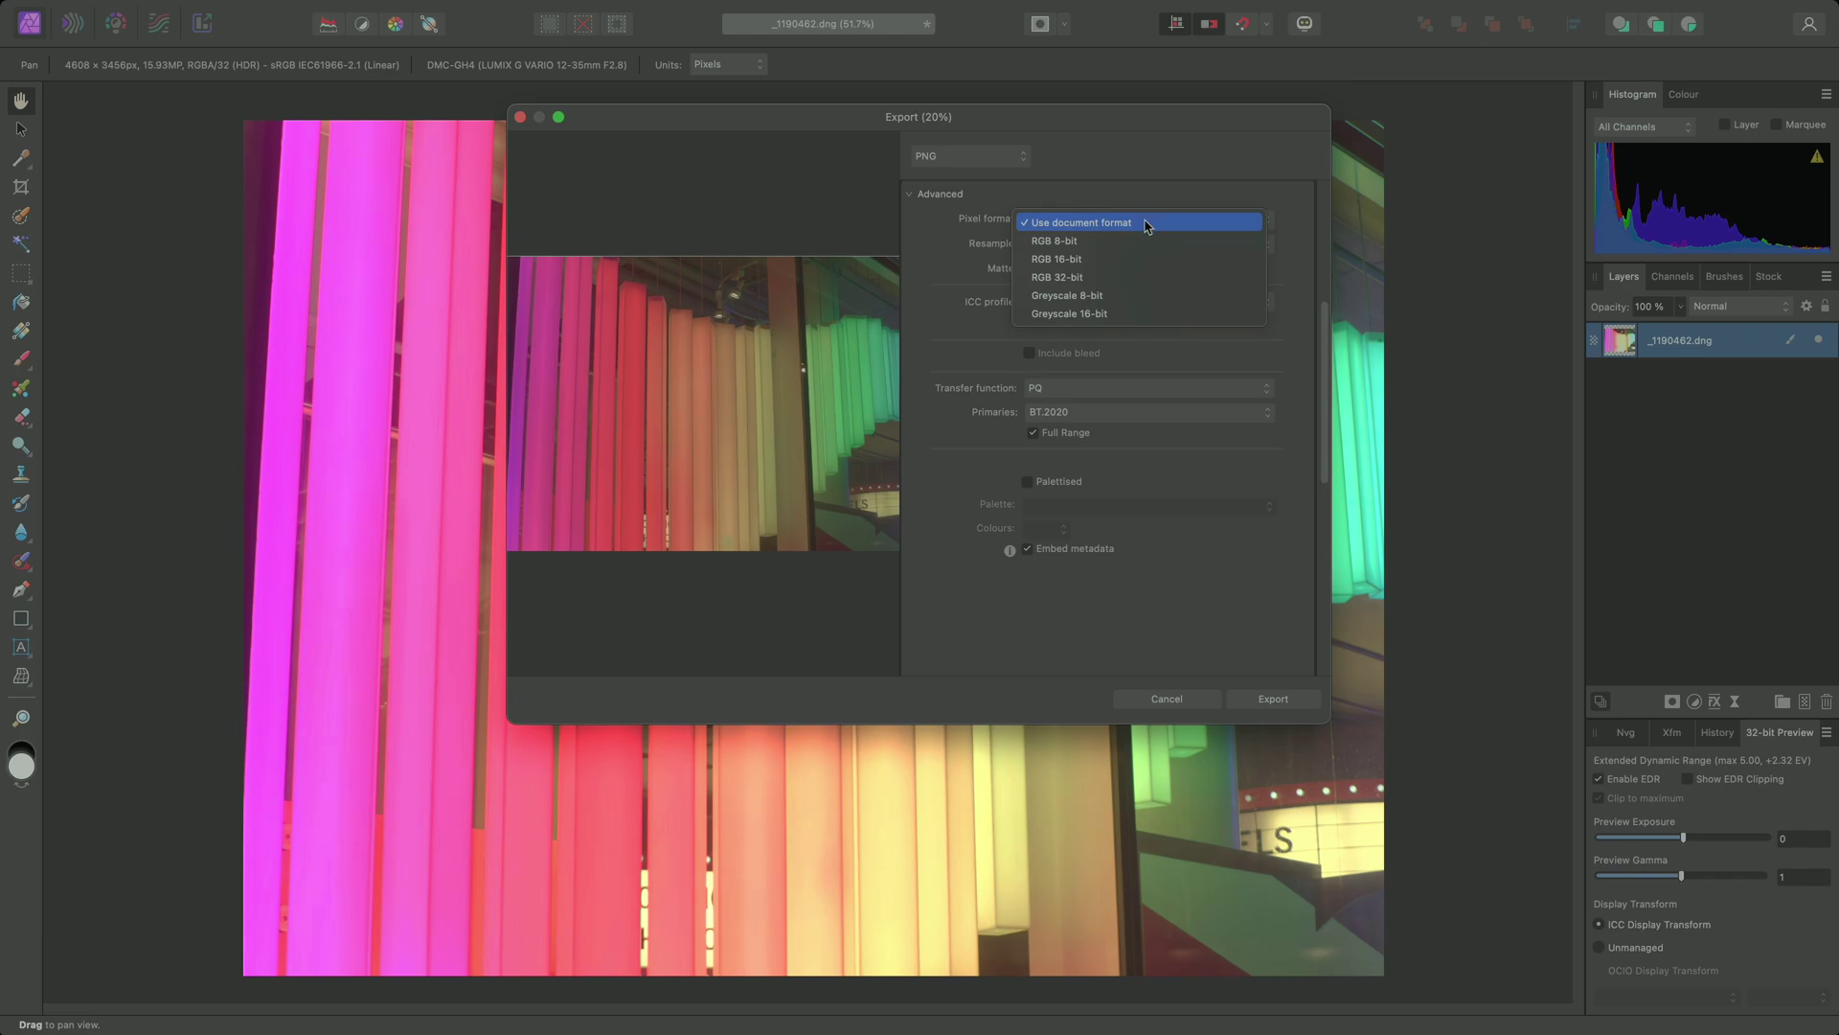
{"action": "left_click", "coordinate": [1128, 283]}
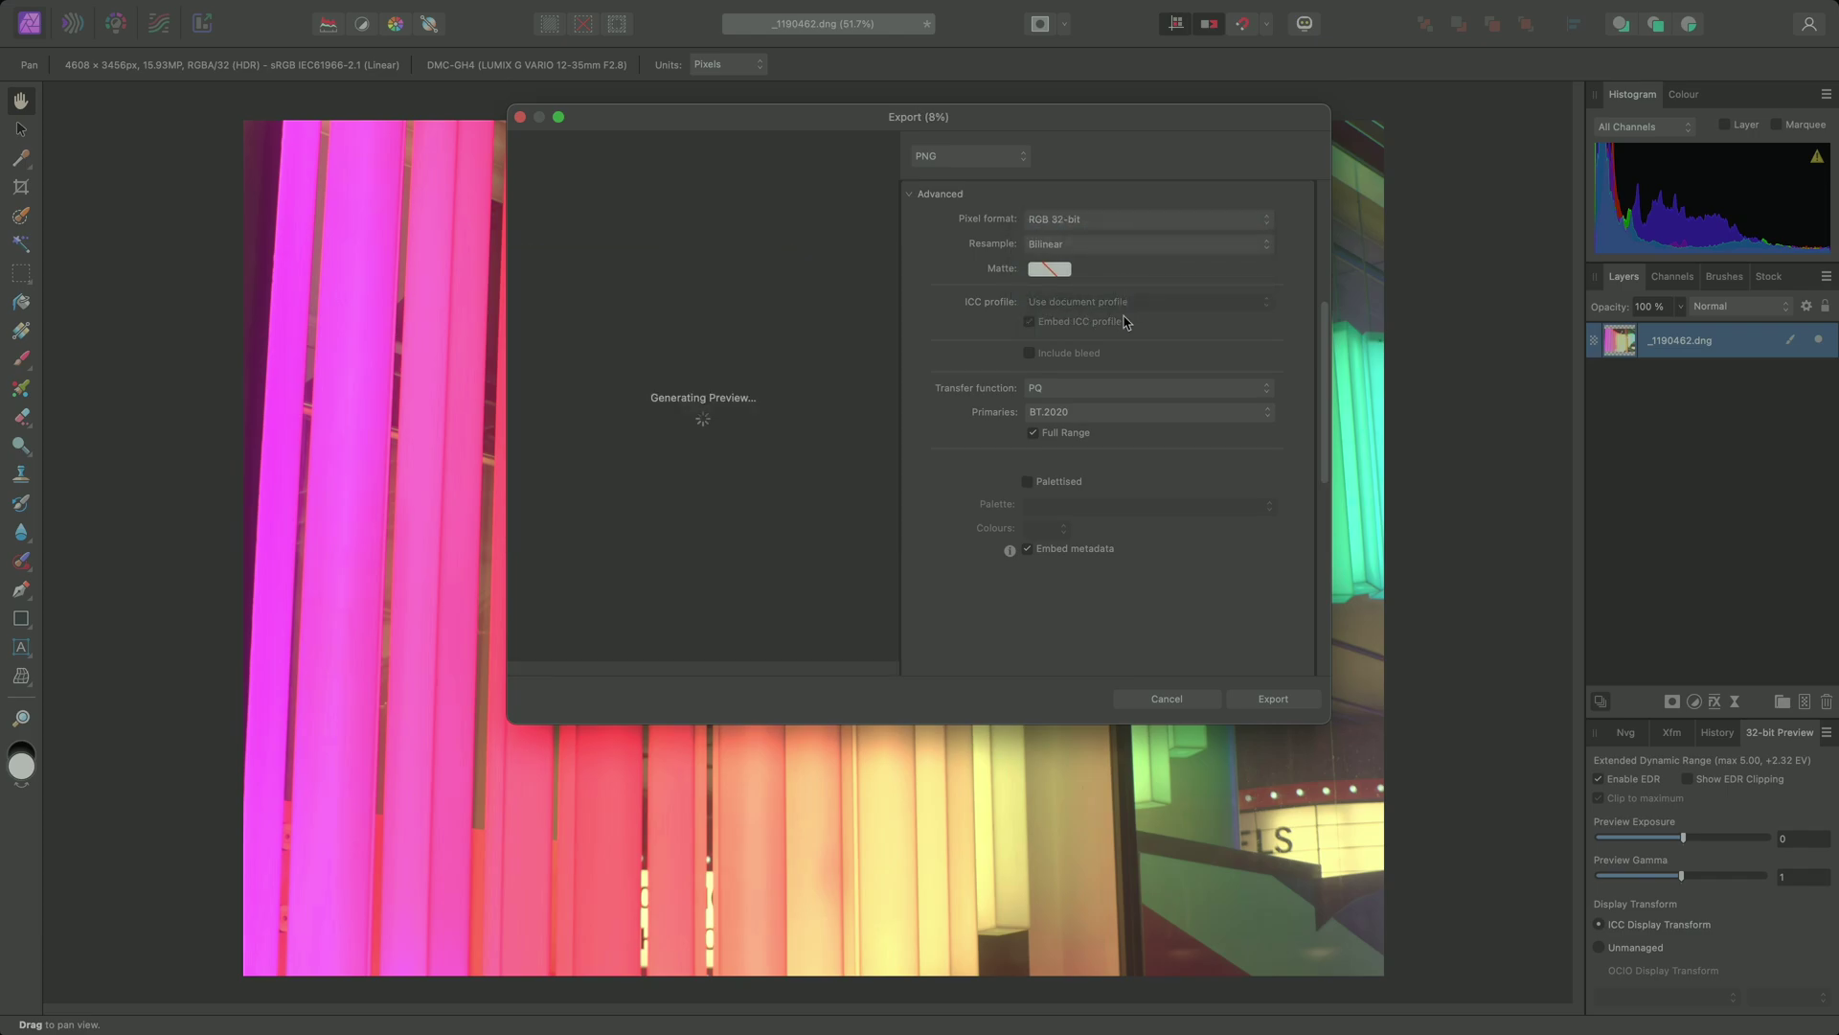
{"action": "left_click", "coordinate": [1110, 389]}
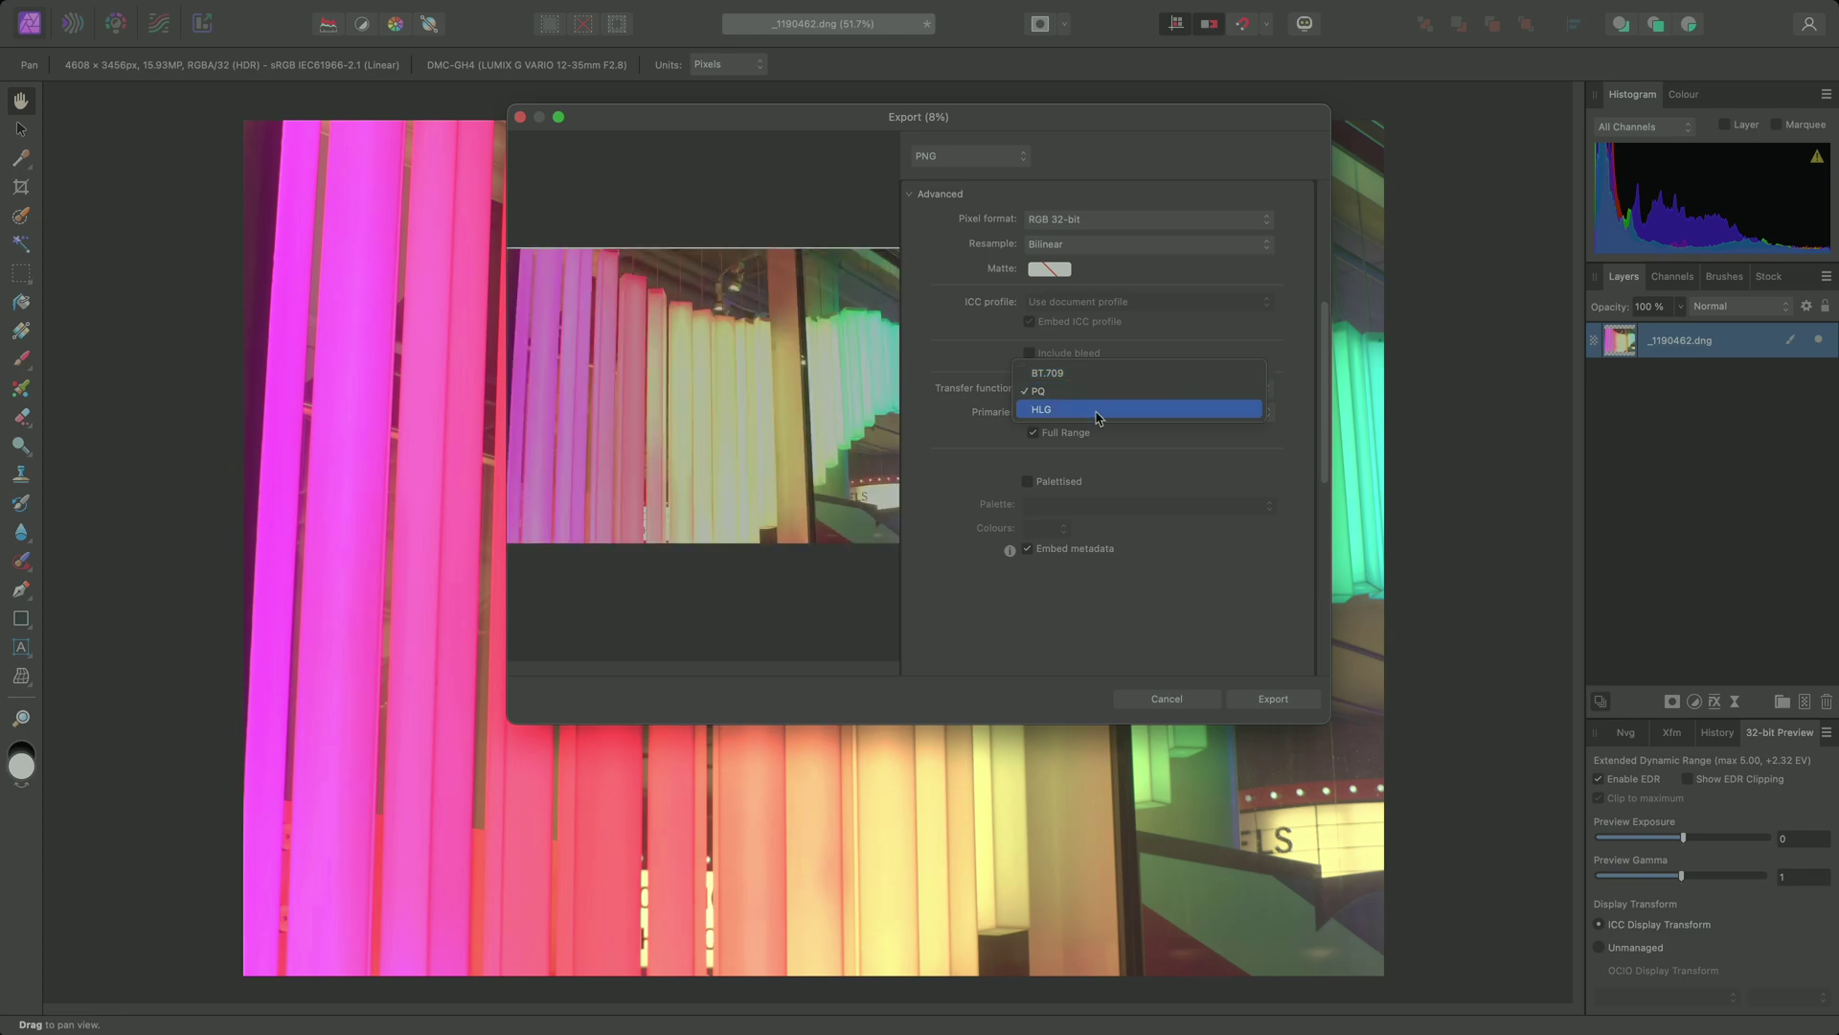
{"action": "left_click", "coordinate": [1097, 410]}
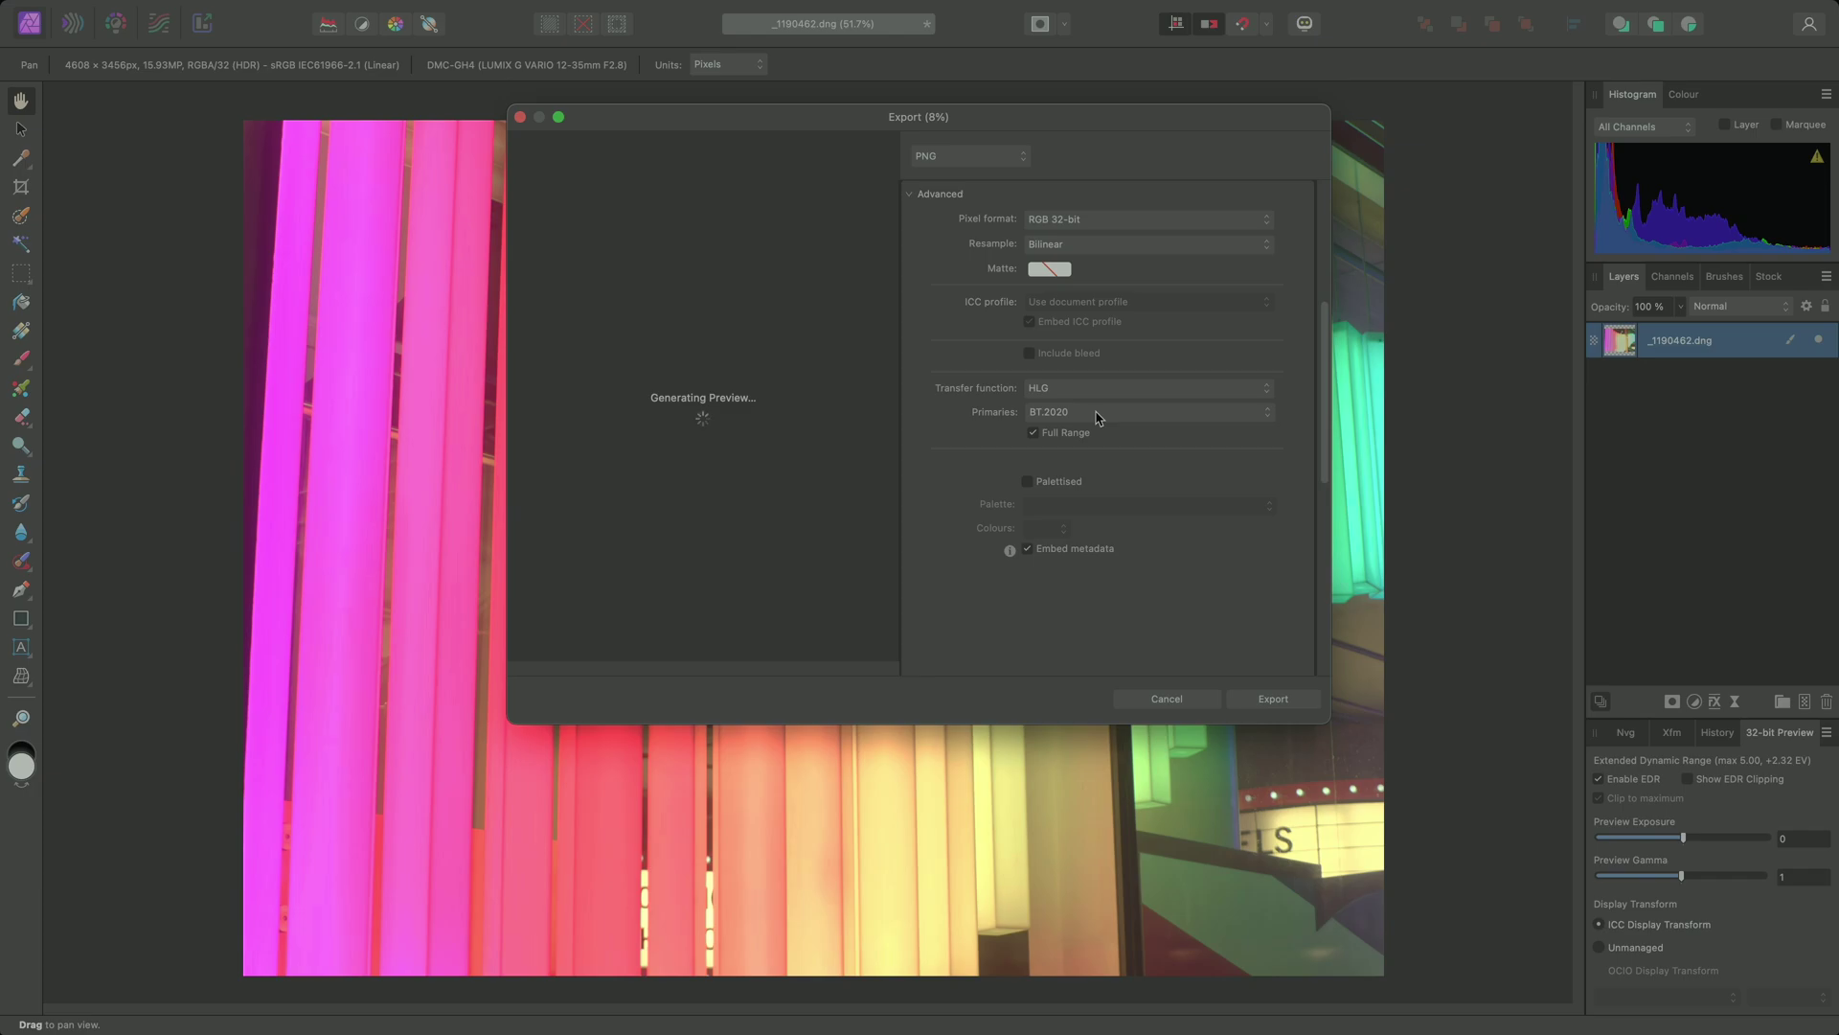
{"action": "left_click", "coordinate": [1098, 413]}
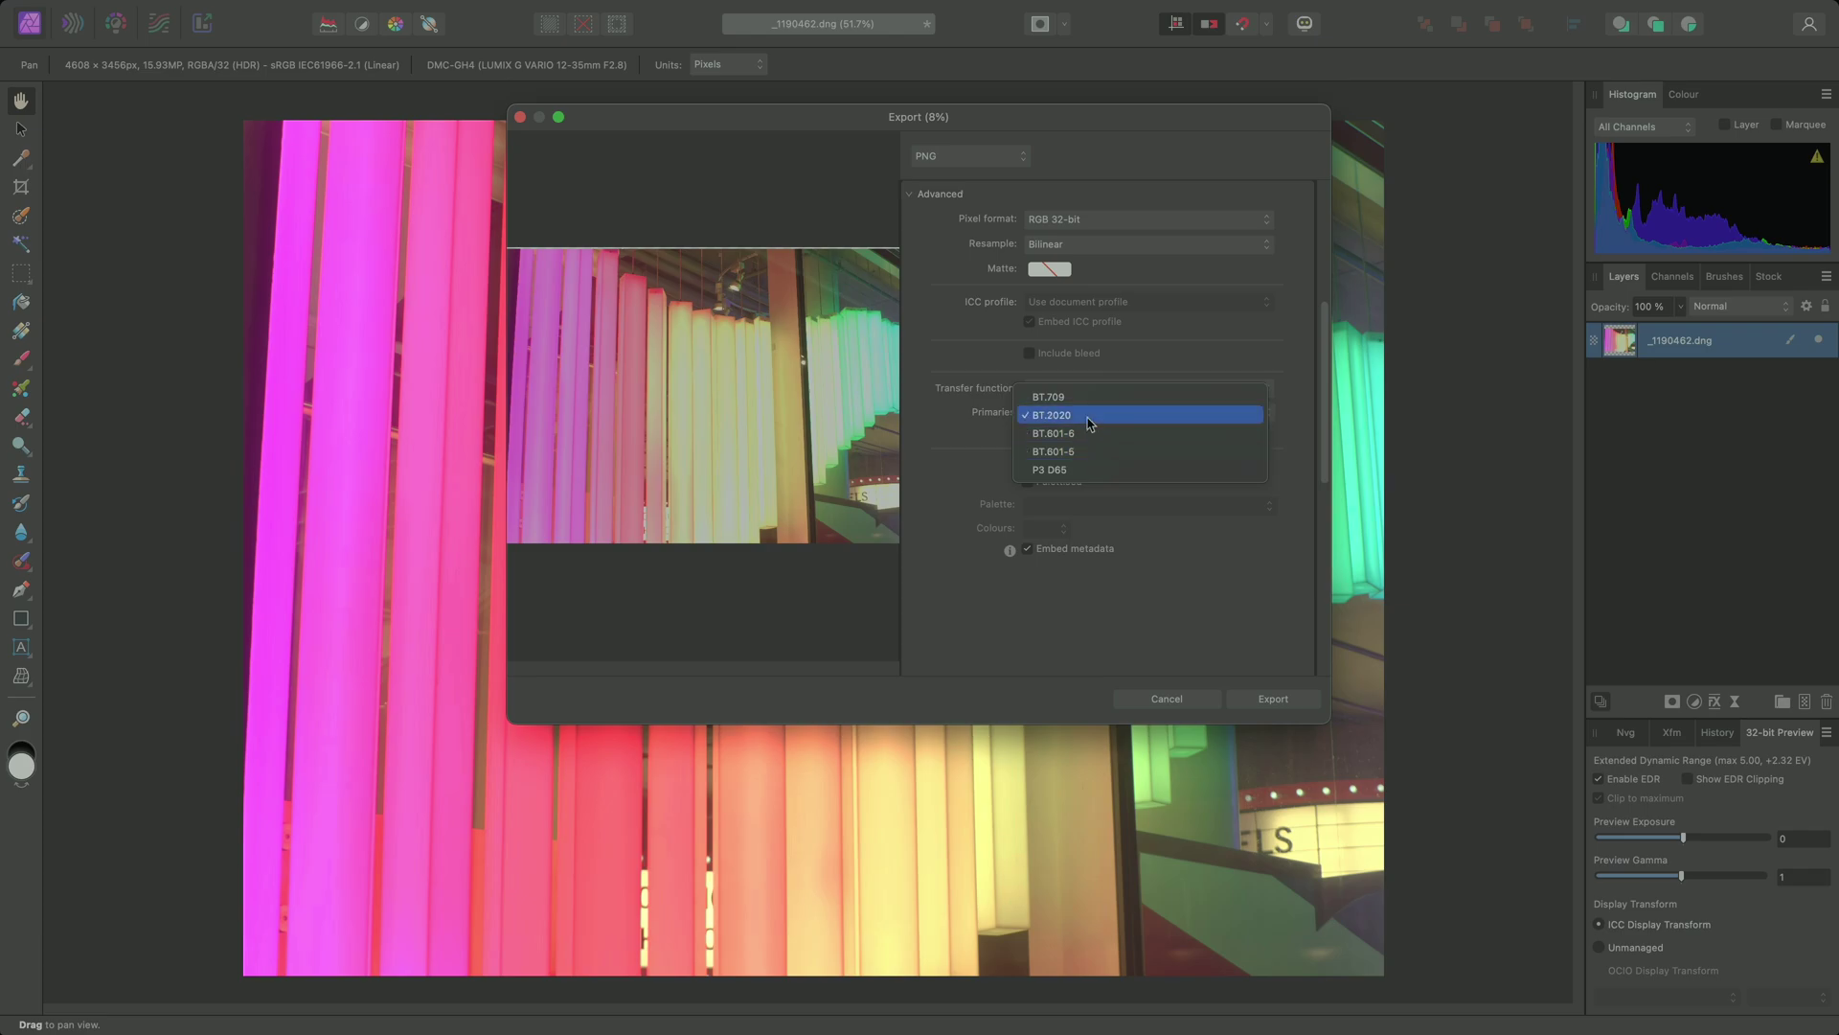
{"action": "left_click", "coordinate": [1090, 414]}
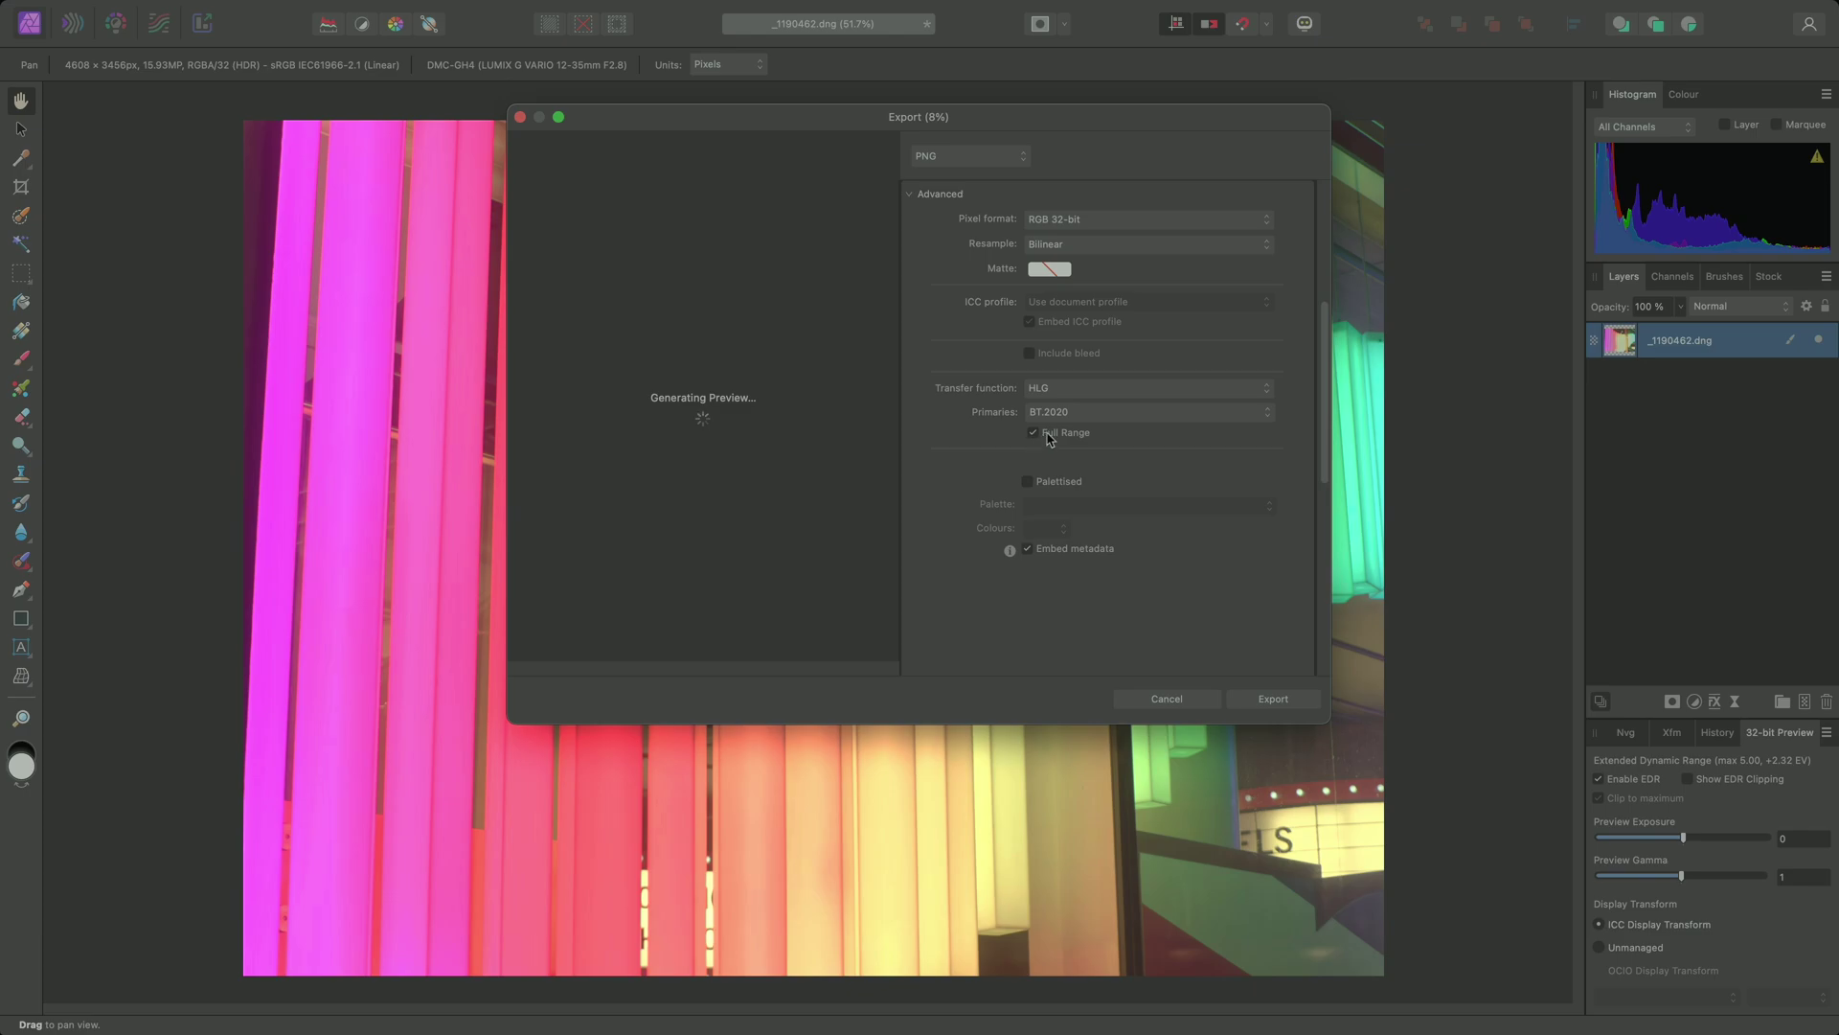
Export the PNG as _1190462 into Documents, then switch to Finder
{"action": "left_click", "coordinate": [1275, 703]}
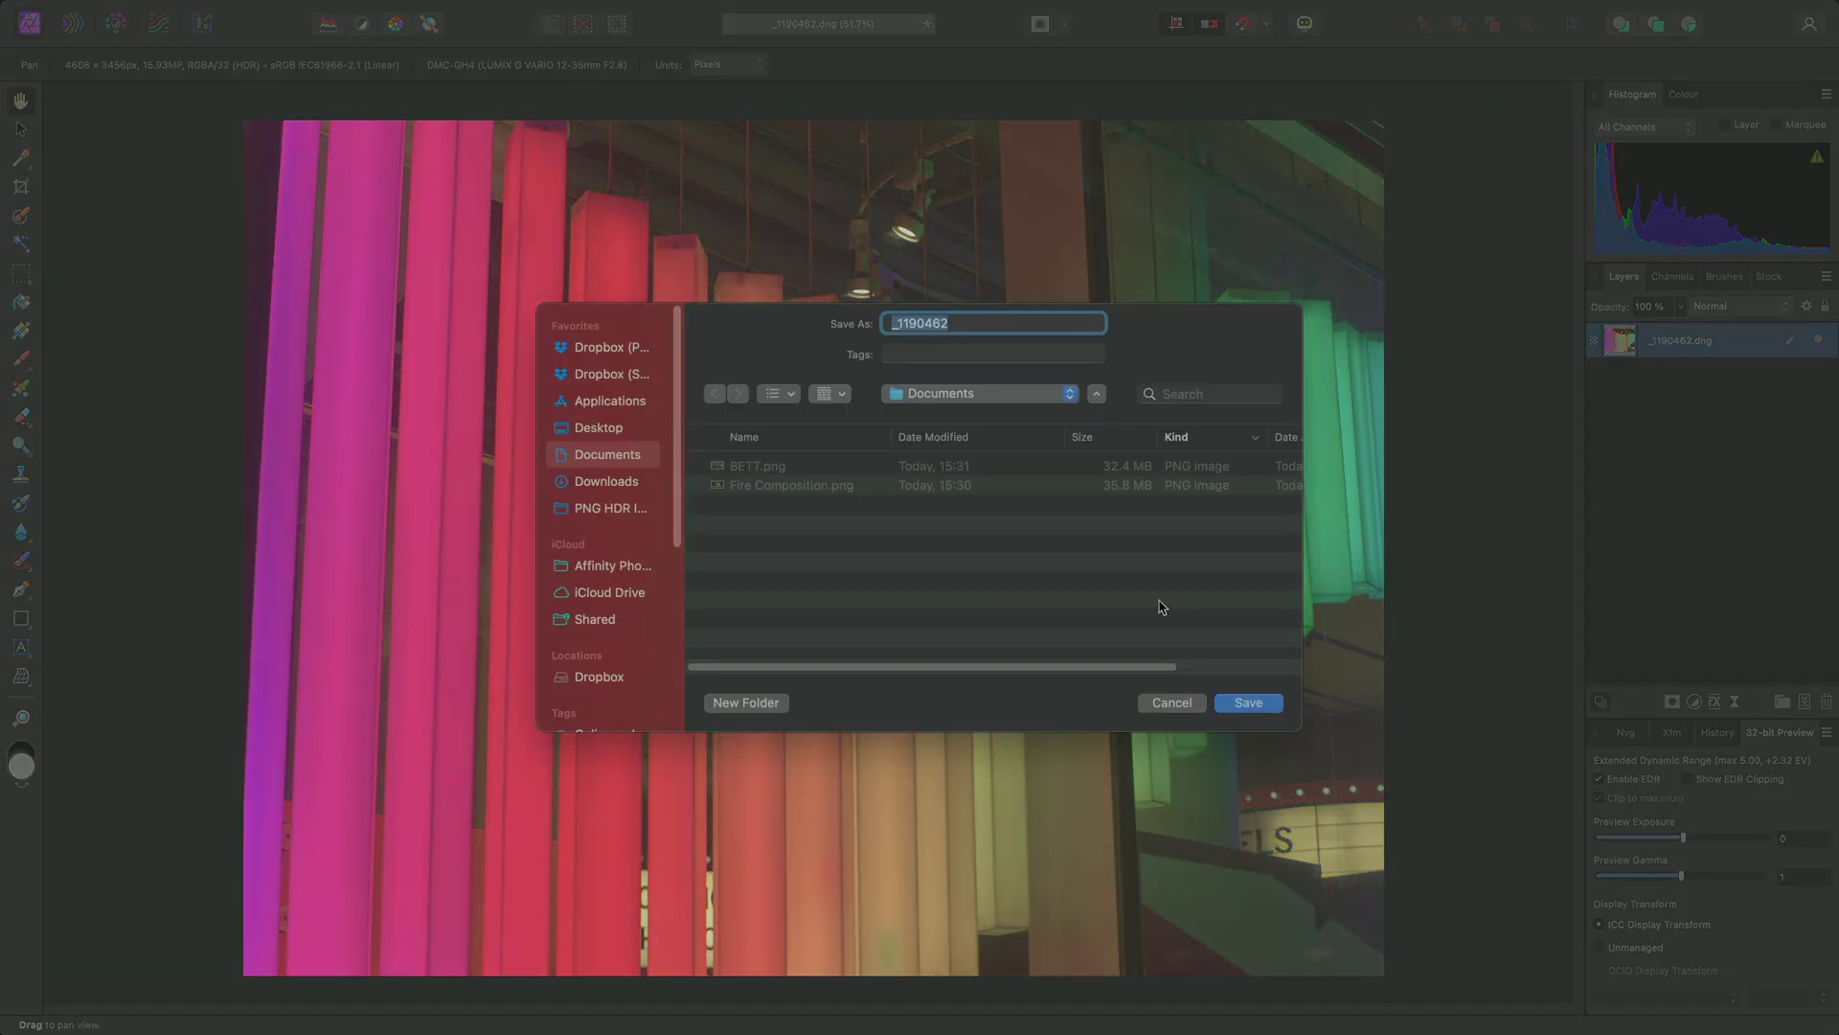
{"action": "left_click", "coordinate": [1245, 702]}
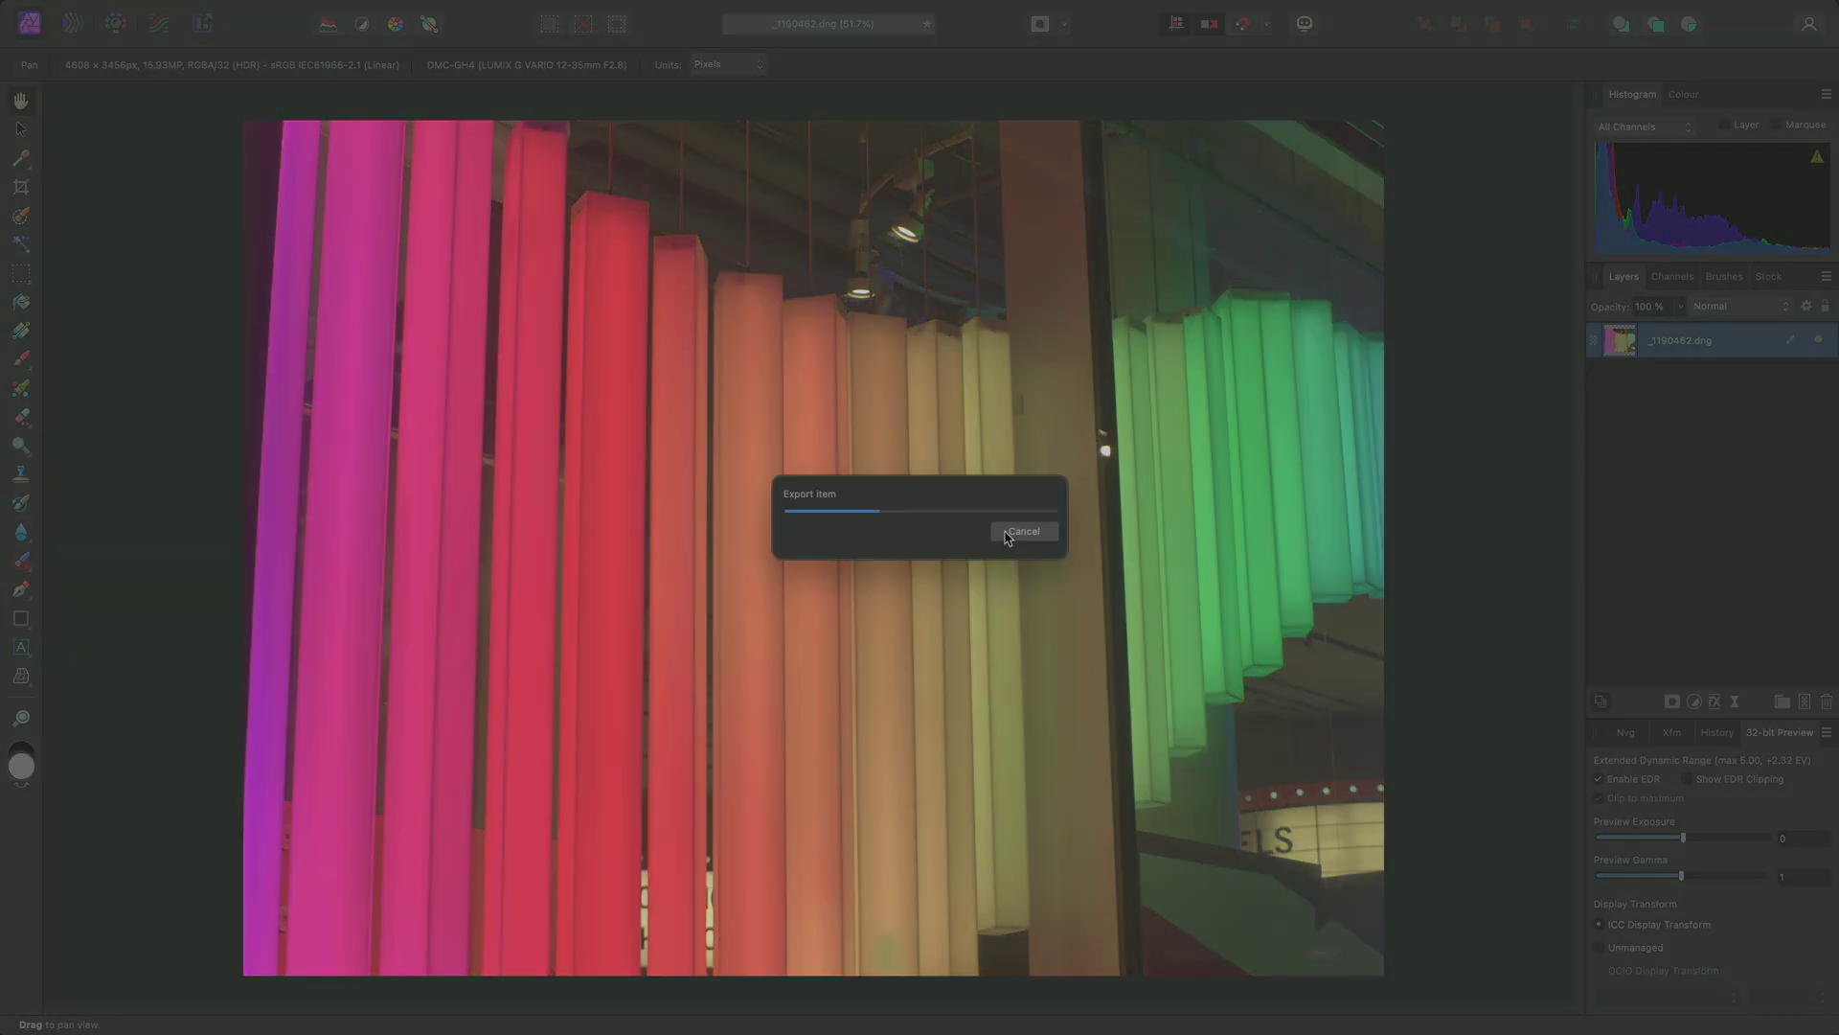
{"action": "key", "text": "super+Tab"}
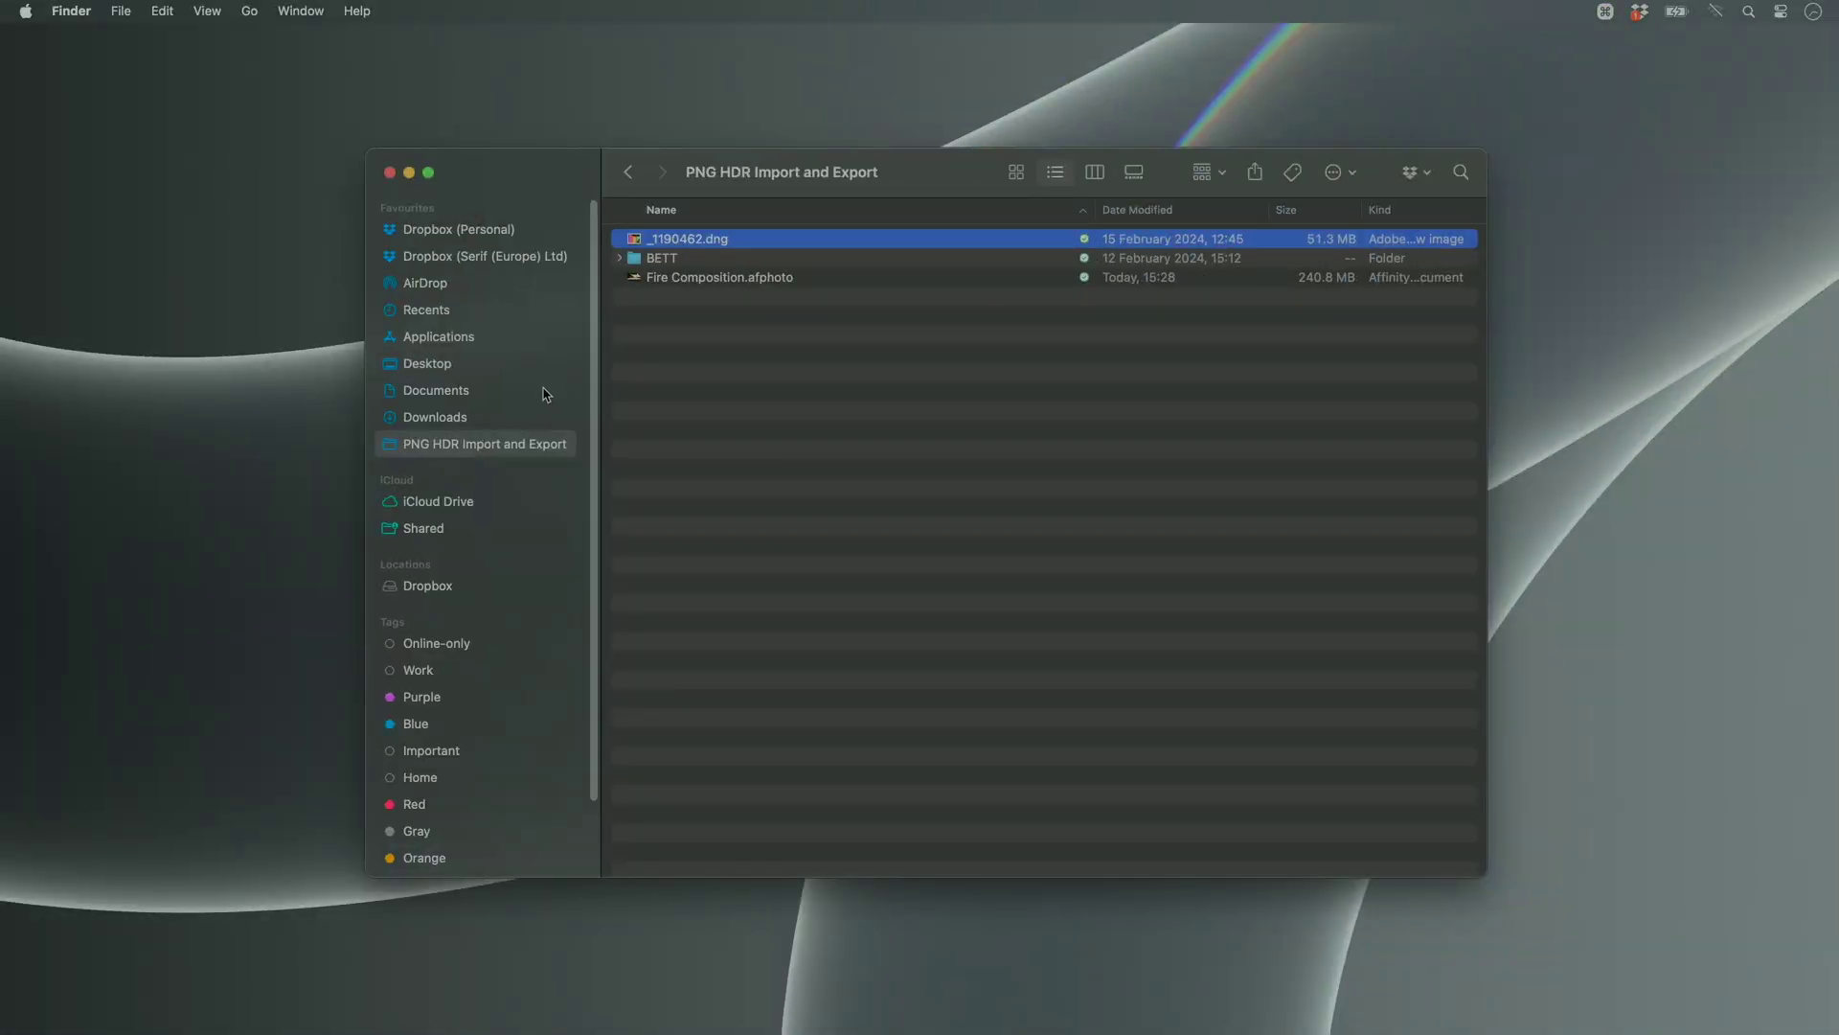
Verify _1190462.png in Documents shows the Rec. ITU-R BT.2100 HLG profile, then drag it into Affinity Photo 2
{"action": "left_click", "coordinate": [546, 391]}
{"action": "left_click", "coordinate": [714, 213]}
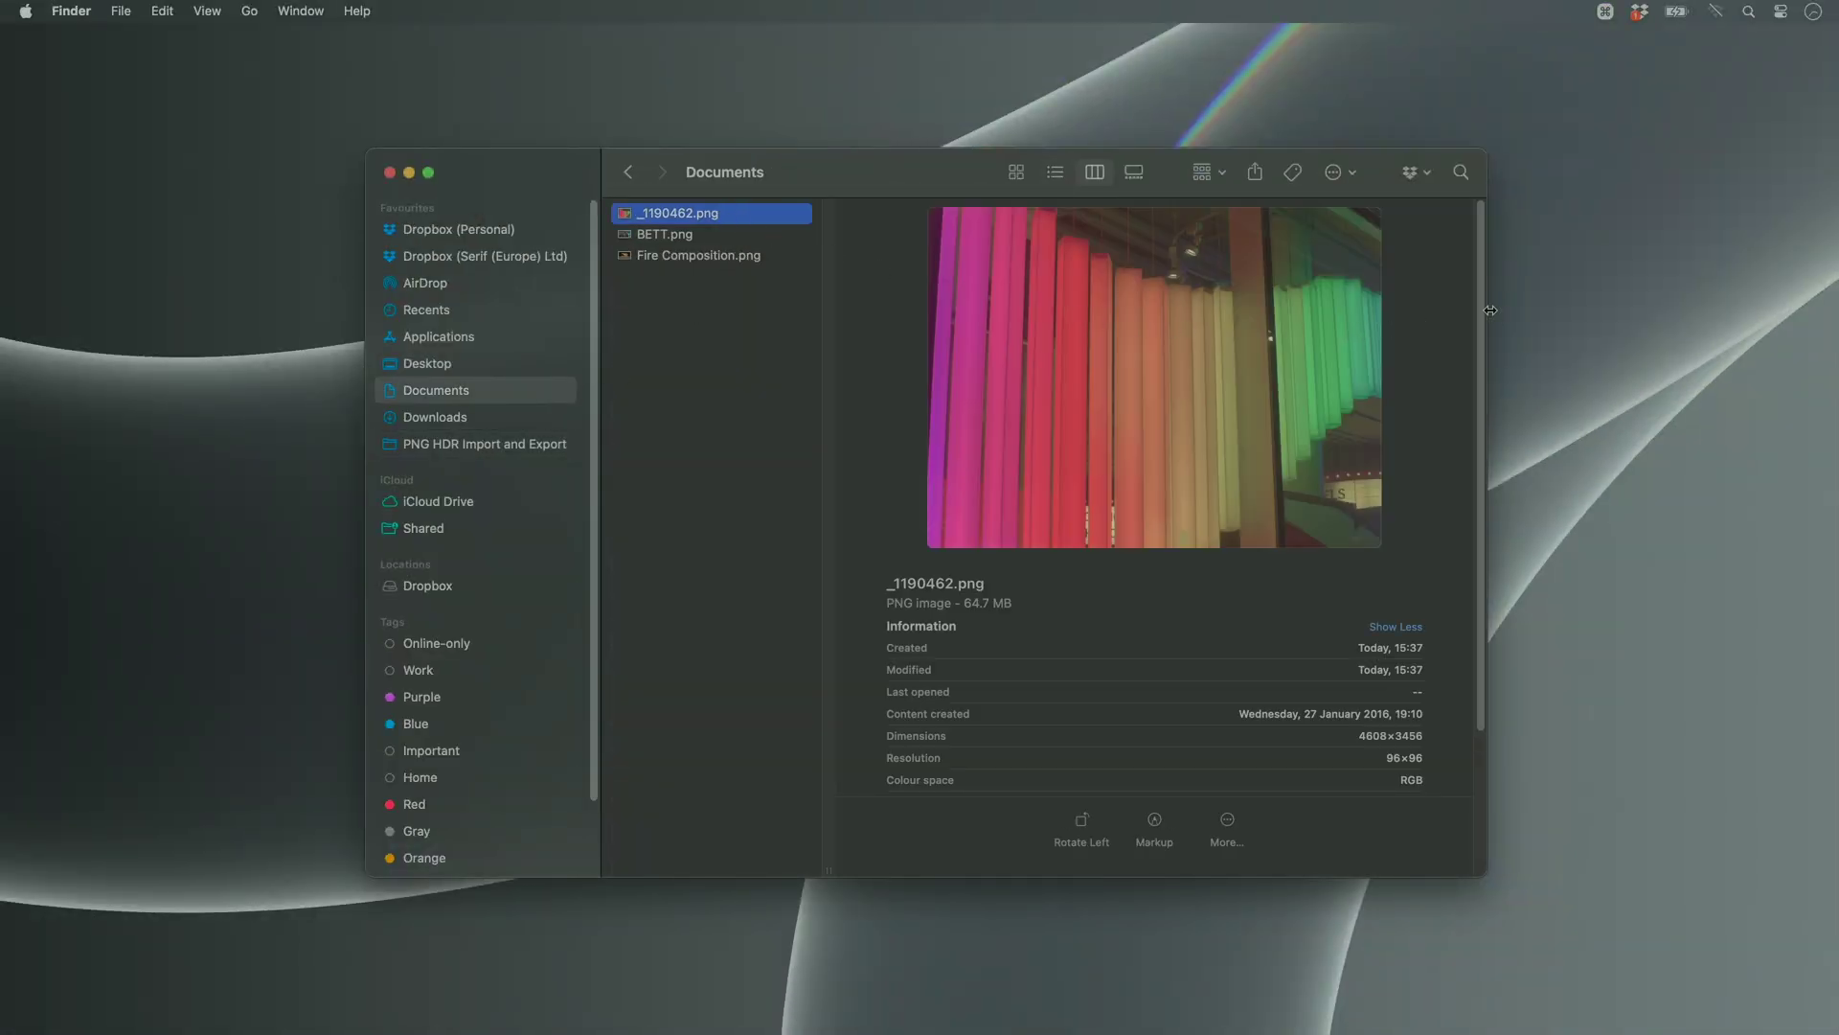
{"action": "scroll", "coordinate": [1458, 530], "scroll_direction": "down", "scroll_amount": 3}
{"action": "left_click_drag", "start_coordinate": [1295, 566], "coordinate": [1436, 570]}
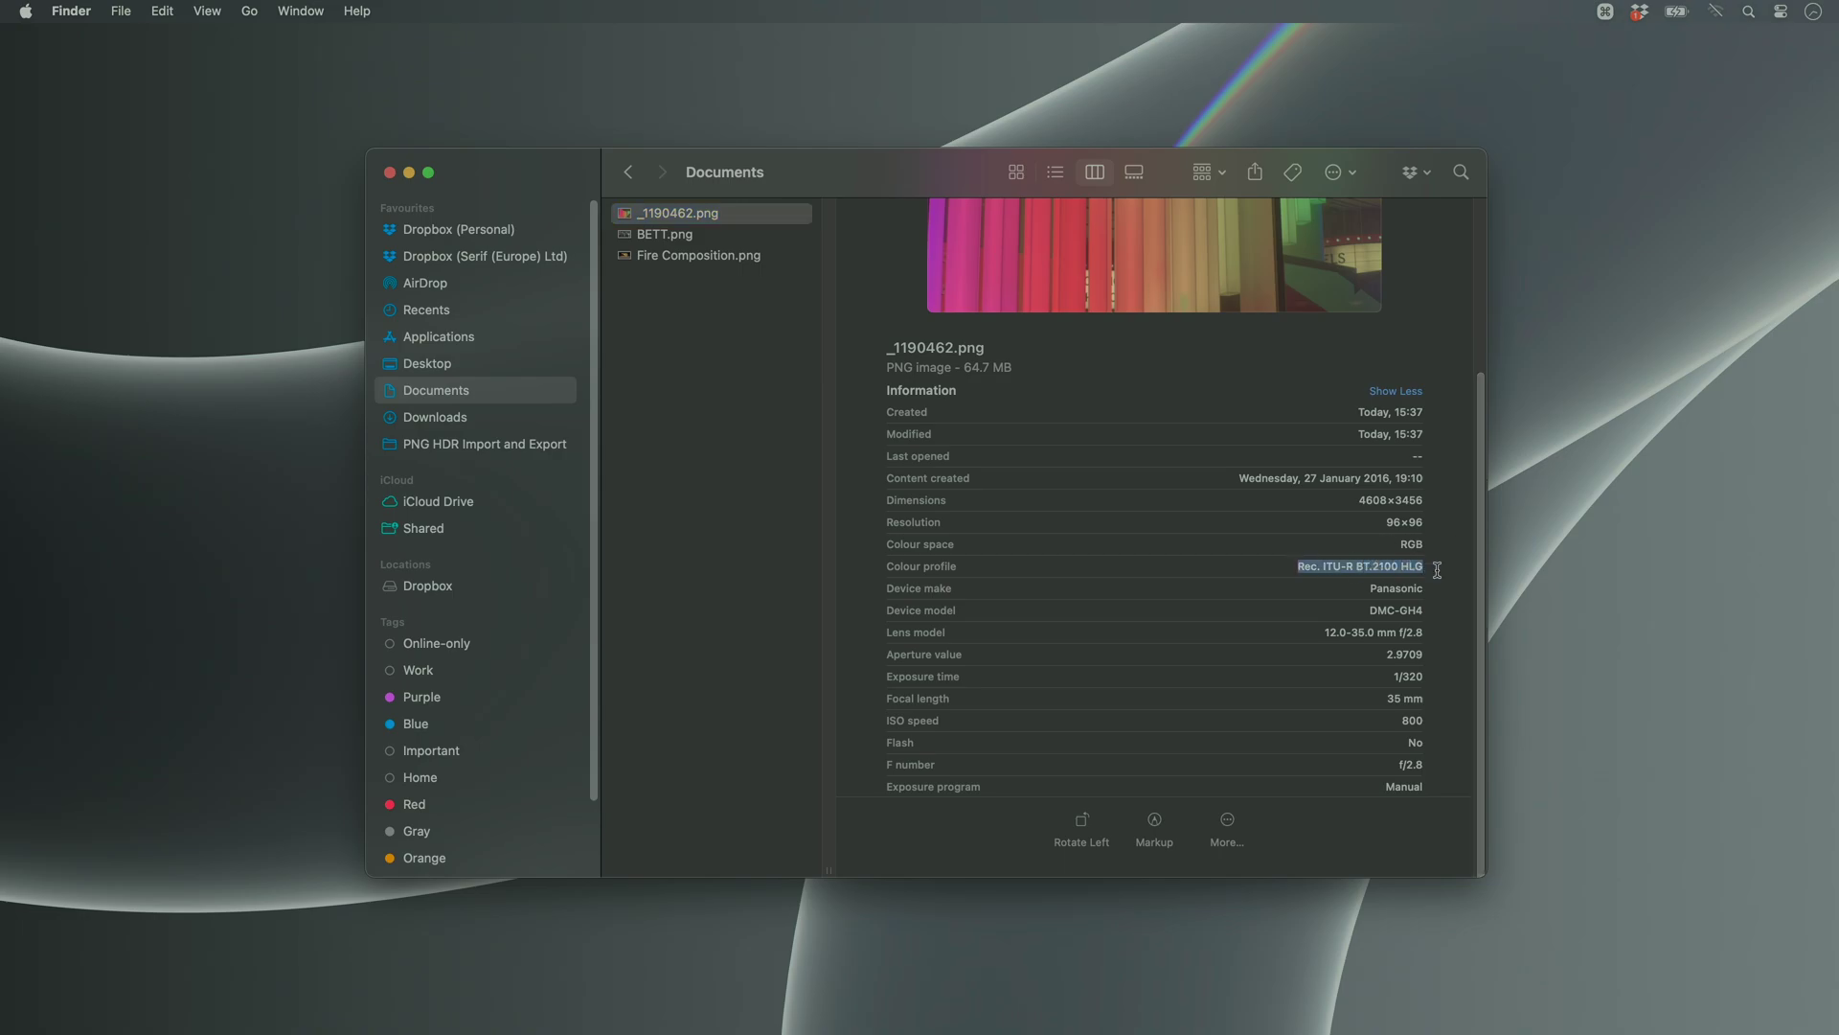
{"action": "left_click_drag", "start_coordinate": [691, 214], "coordinate": [986, 50]}
{"action": "key", "text": "super+Tab"}
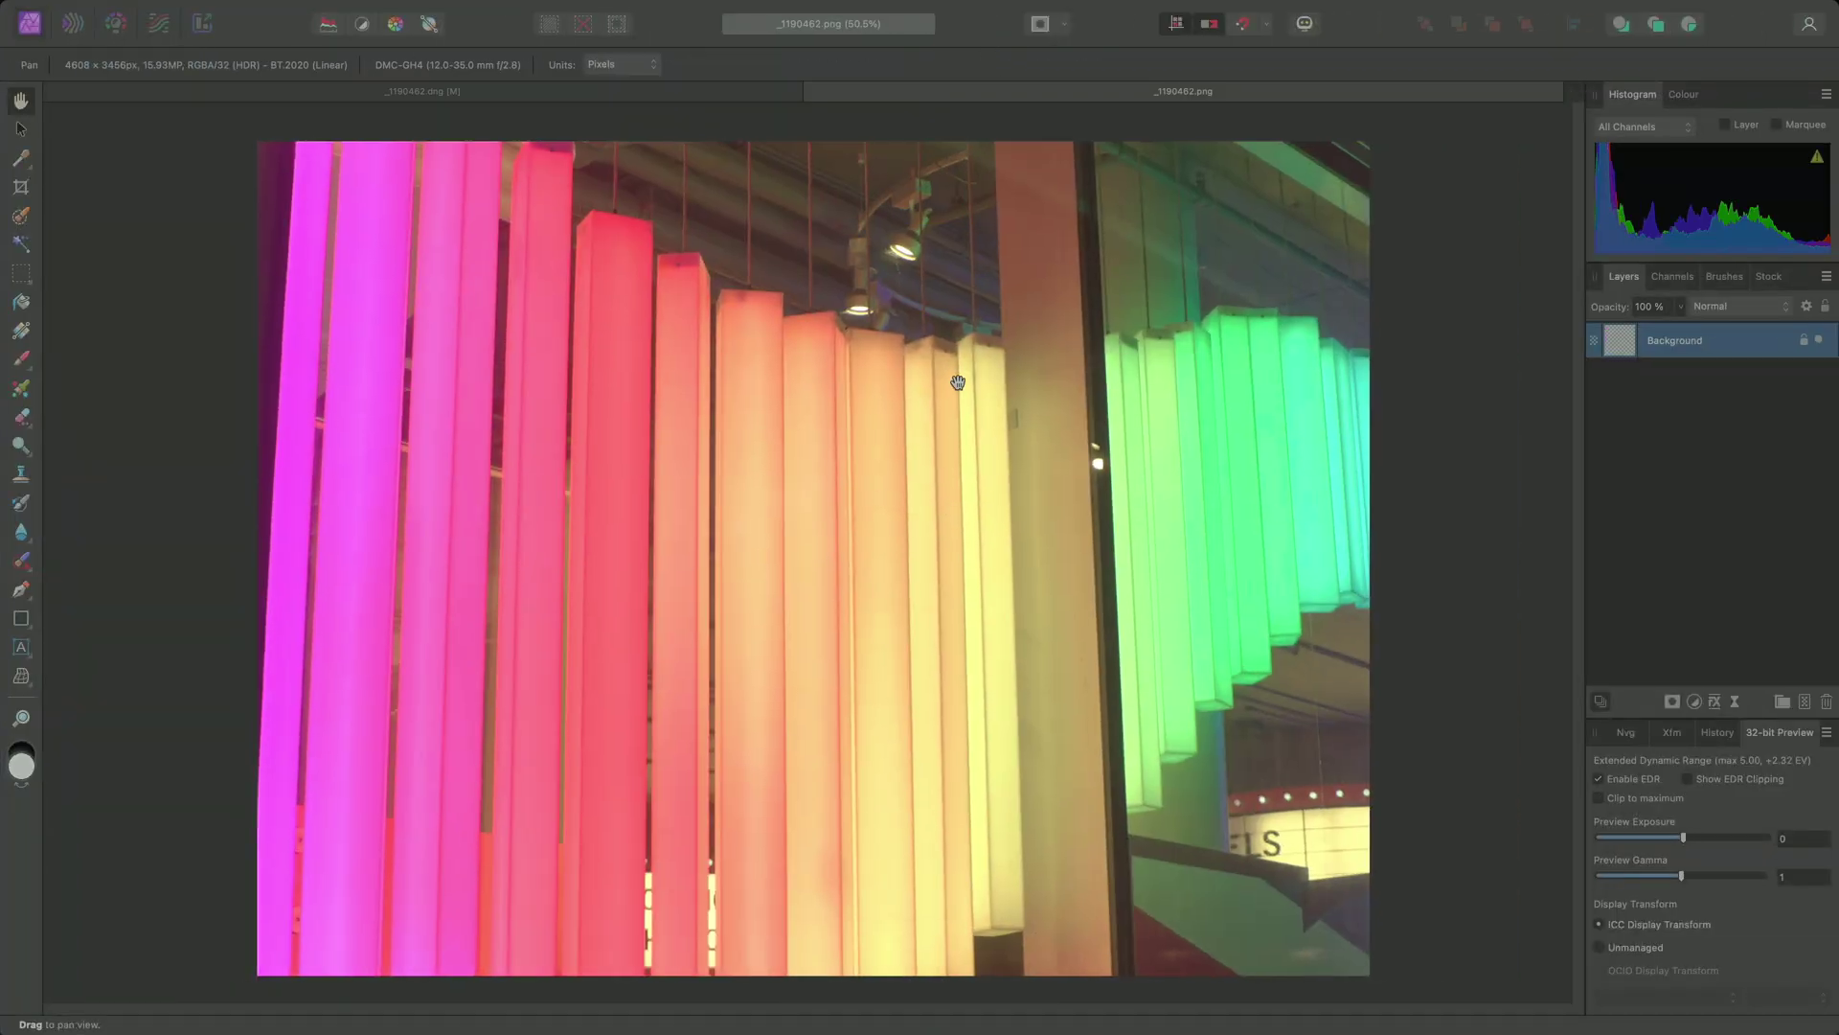